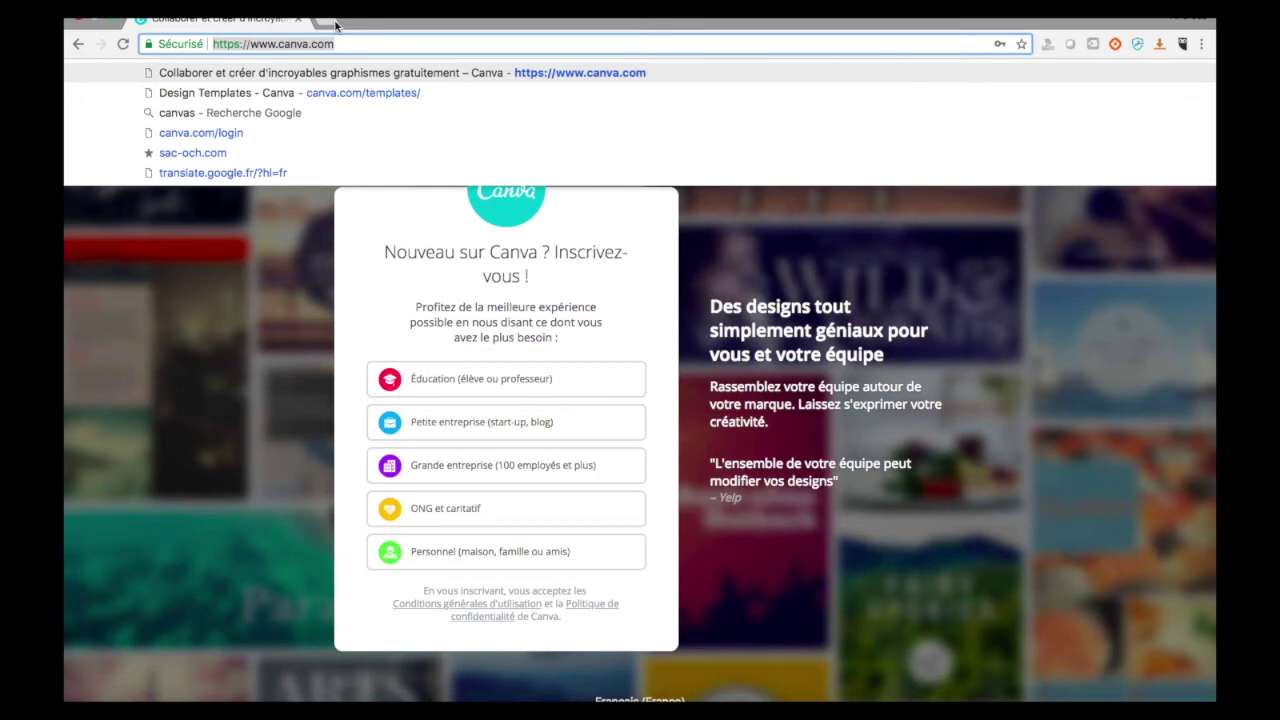
# Take the browser out of full-screen mode and move it partly aside, then shift the webcam preview window.
pyautogui.click(975, 250)
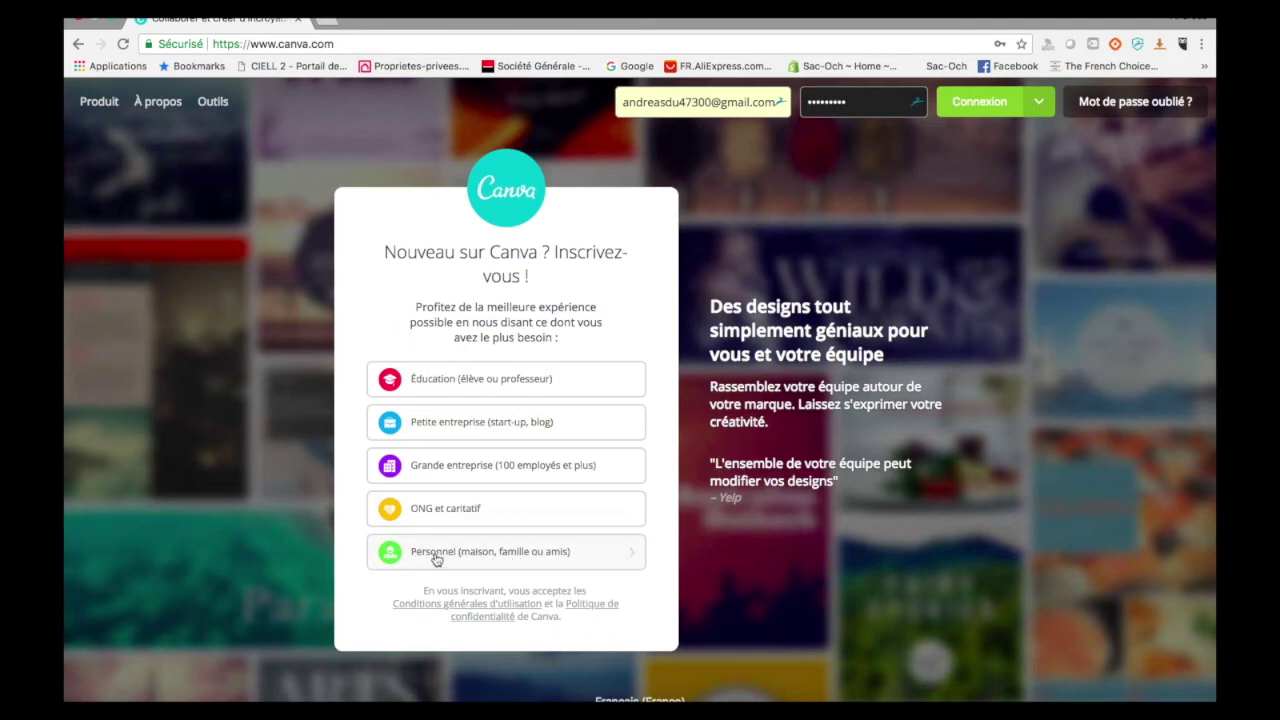
pyautogui.moveTo(114, 41)
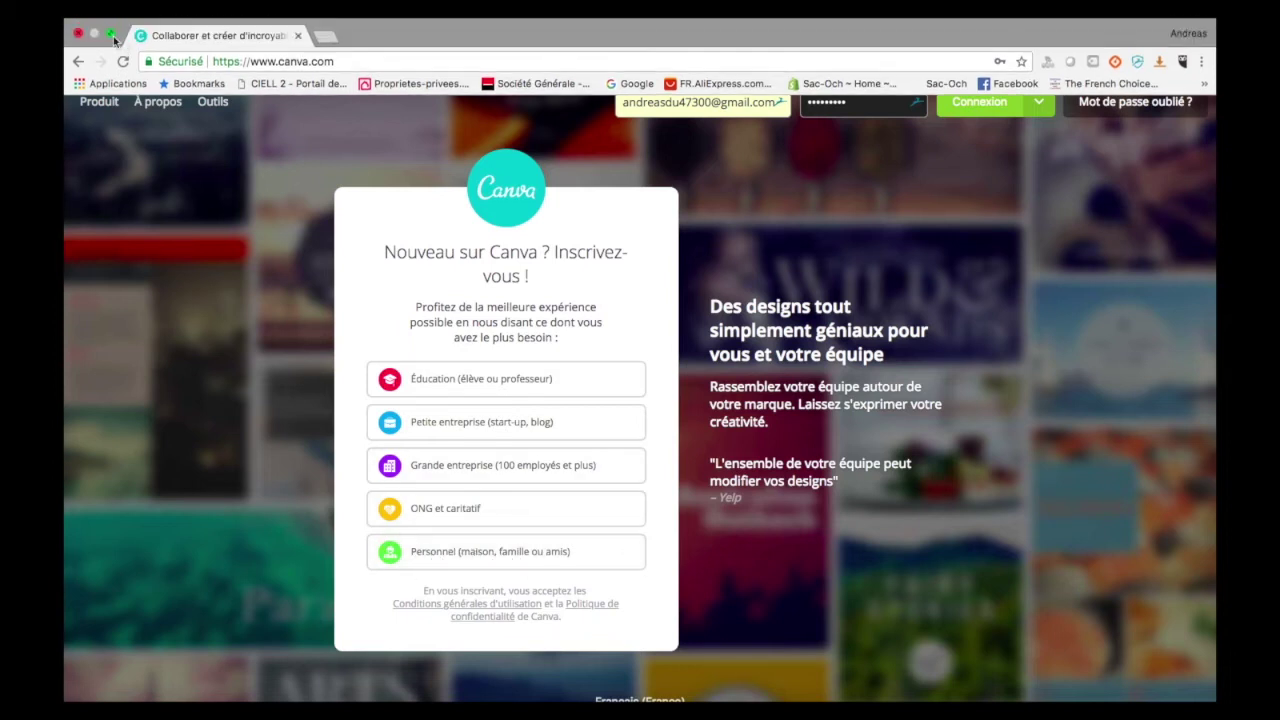
pyautogui.click(112, 36)
pyautogui.doubleClick(838, 35)
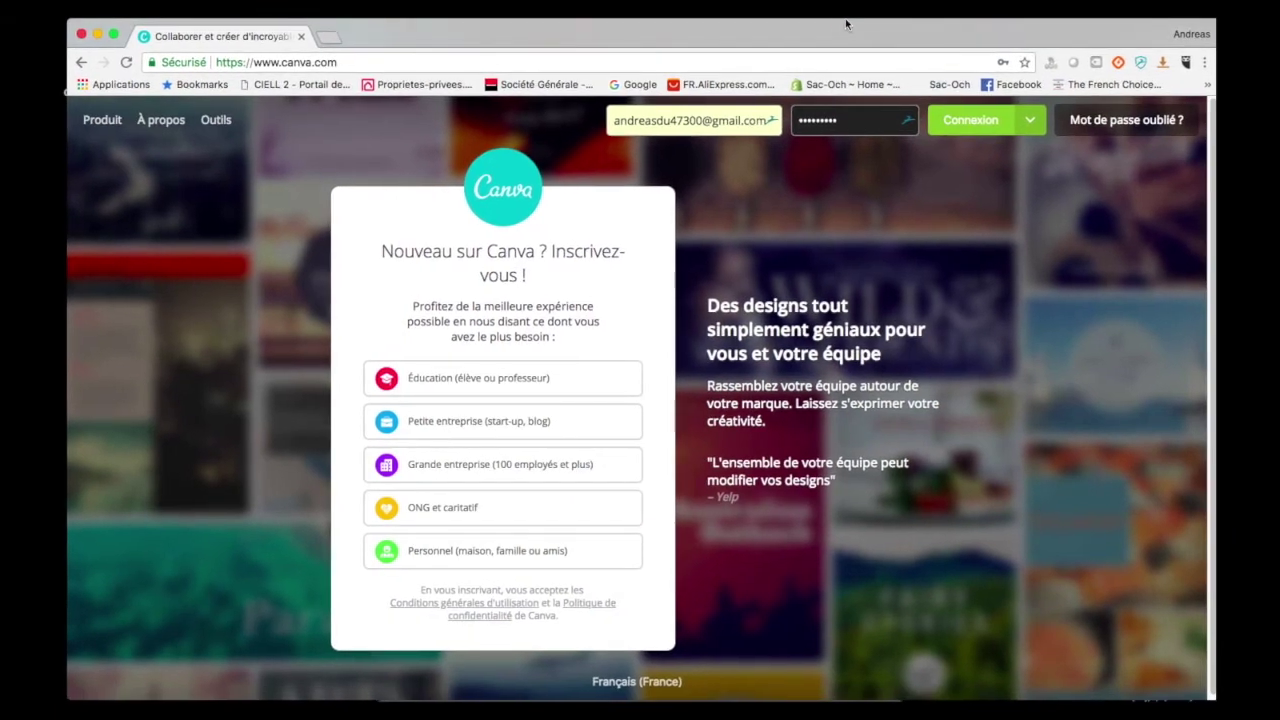
pyautogui.moveTo(1075, 31); pyautogui.dragTo(945, 40)
pyautogui.moveTo(1110, 199); pyautogui.dragTo(923, 224)
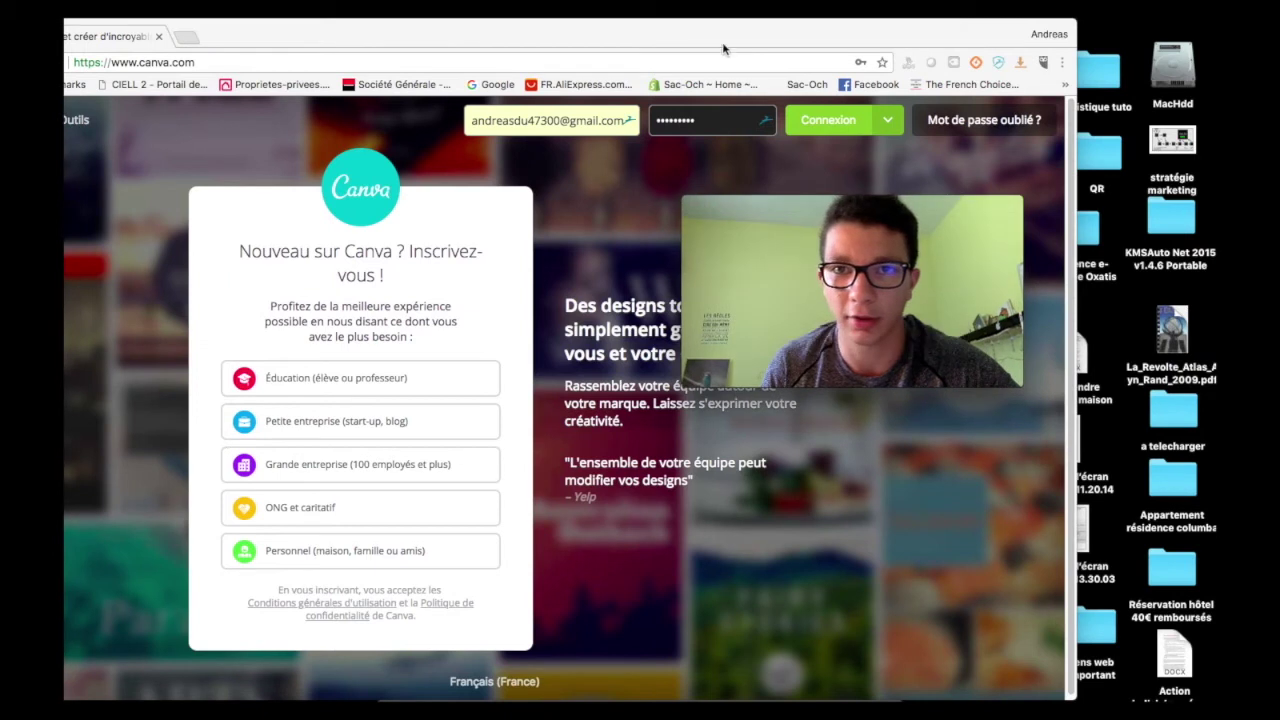
pyautogui.moveTo(850, 204); pyautogui.dragTo(830, 218)
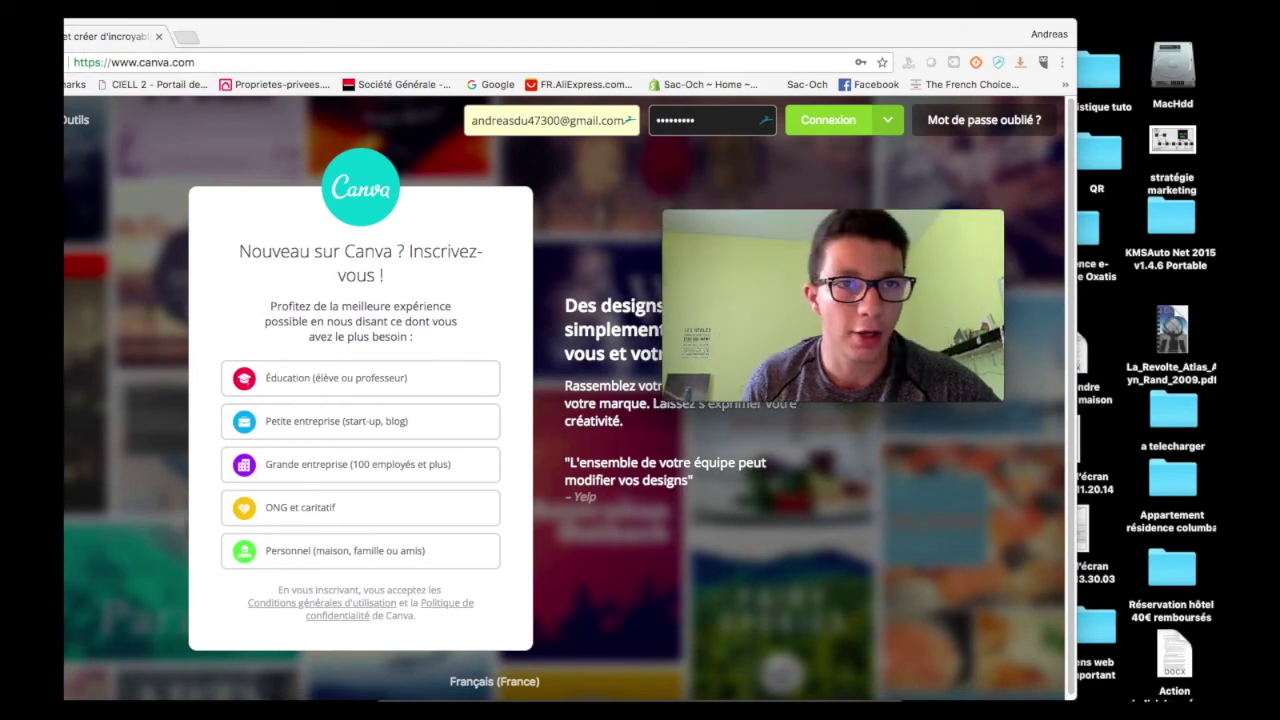
# Set the webcam preview window to stay in the foreground (Garder au premier plan).
pyautogui.click(240, 10)
pyautogui.moveTo(307, 221)
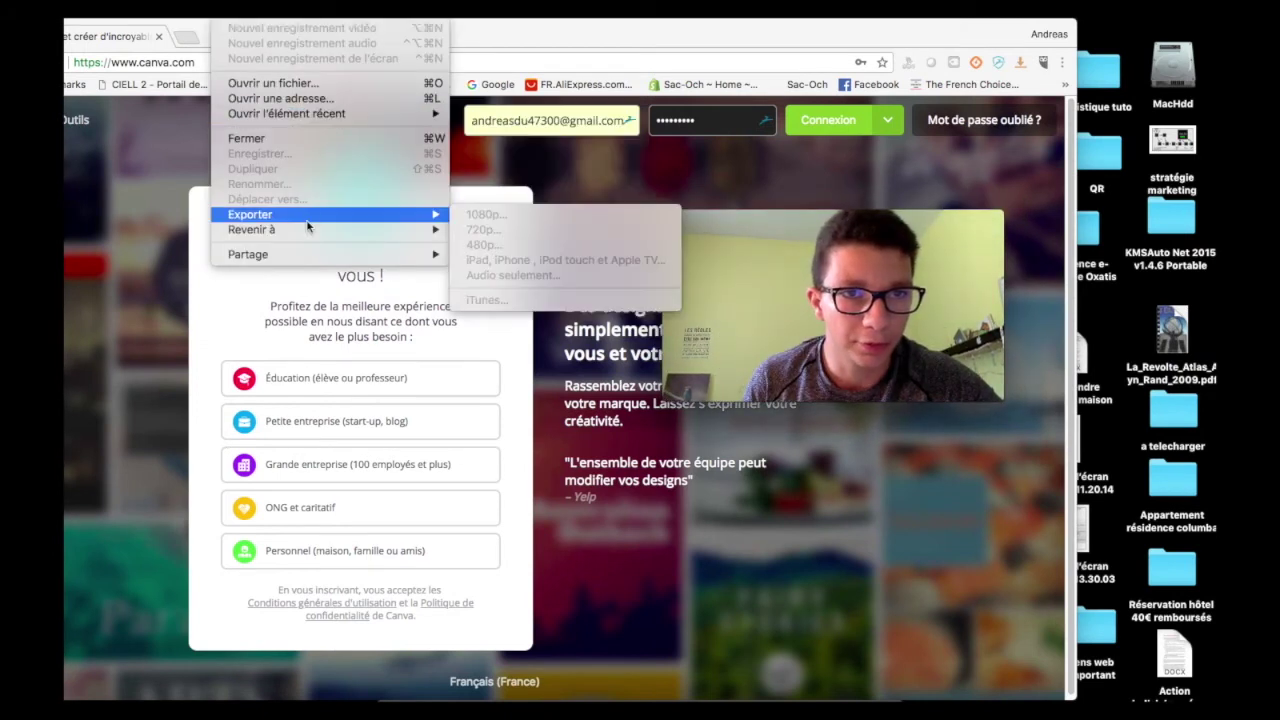
pyautogui.moveTo(290, 10)
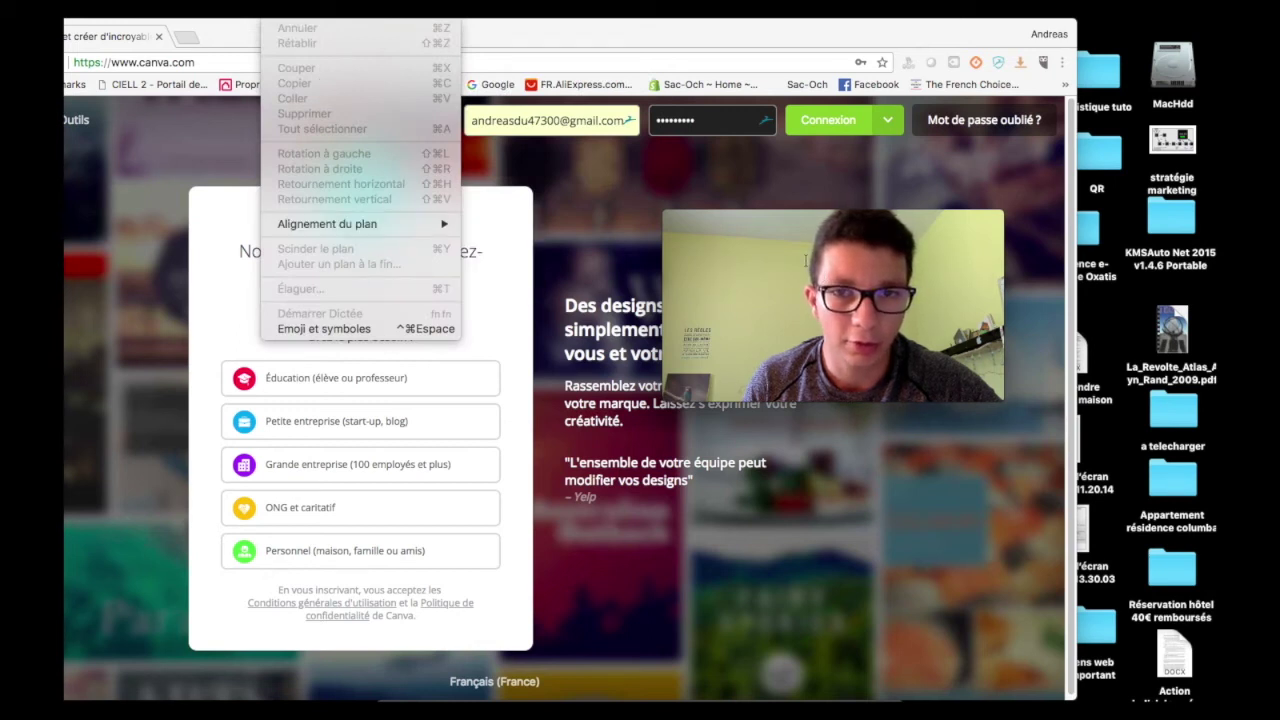
pyautogui.click(698, 238)
pyautogui.click(340, 10)
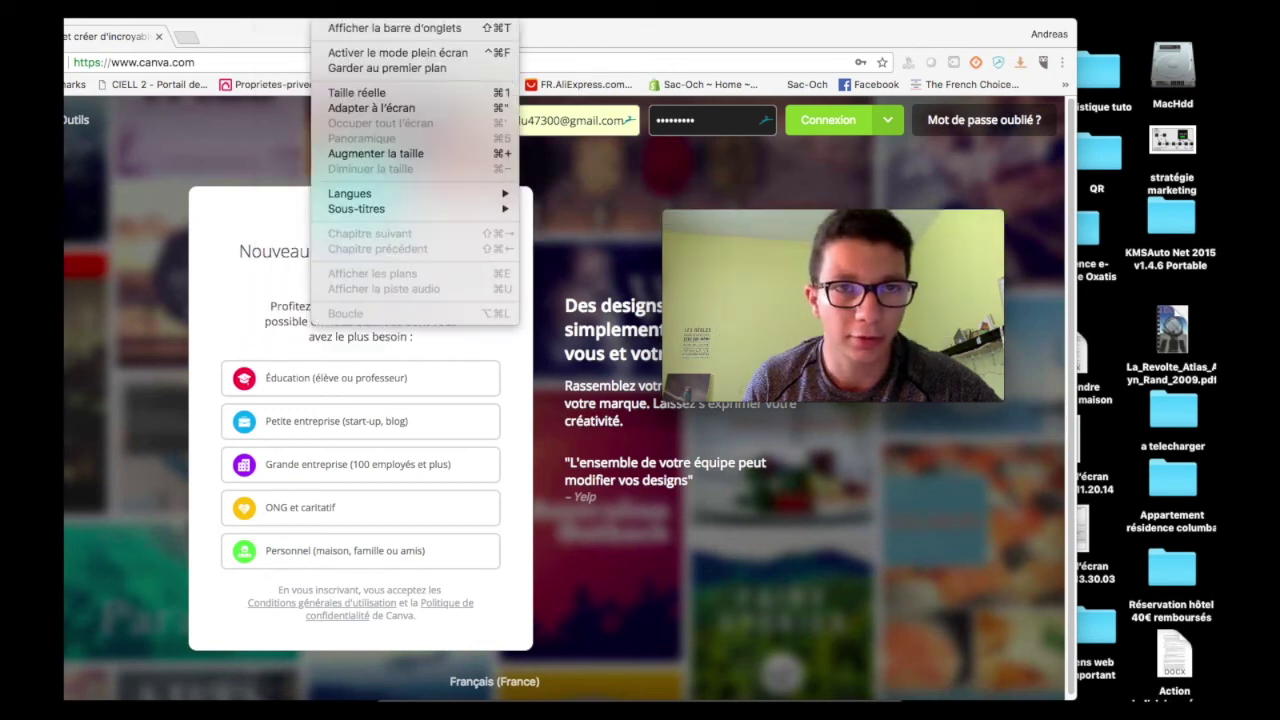
pyautogui.click(436, 70)
# Move the browser back into full view and place the webcam preview clear of the Canva sign-up form.
pyautogui.moveTo(774, 214); pyautogui.dragTo(780, 396)
pyautogui.moveTo(782, 26); pyautogui.dragTo(921, 25)
pyautogui.moveTo(899, 457); pyautogui.dragTo(1088, 213)
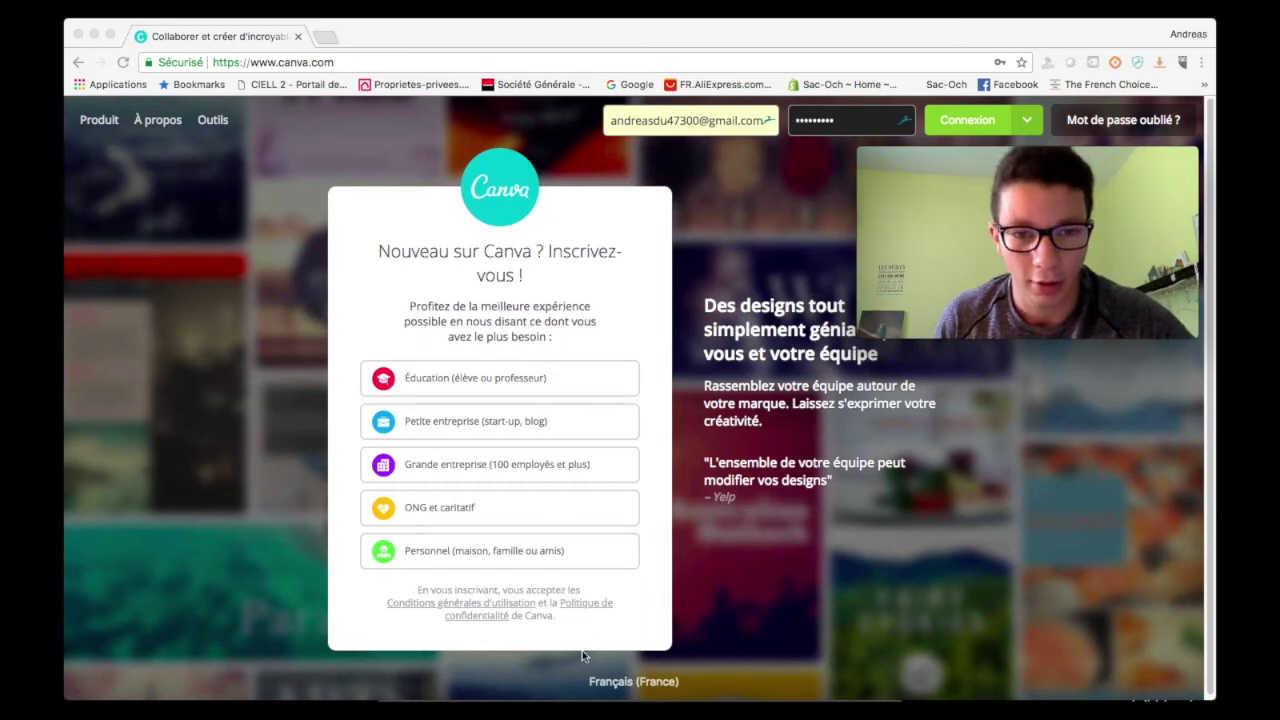
# Show the e-mail sign-up form for a small business (Petite entreprise) account.
pyautogui.click(469, 425)
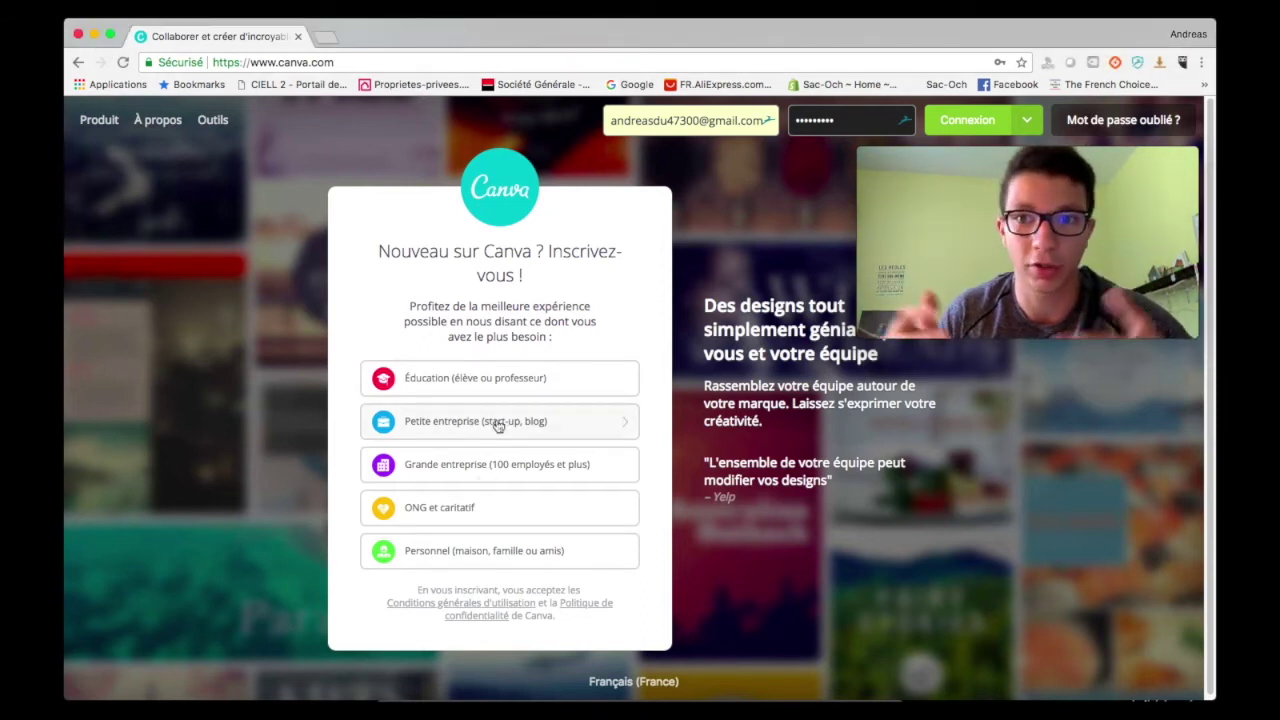
pyautogui.click(498, 425)
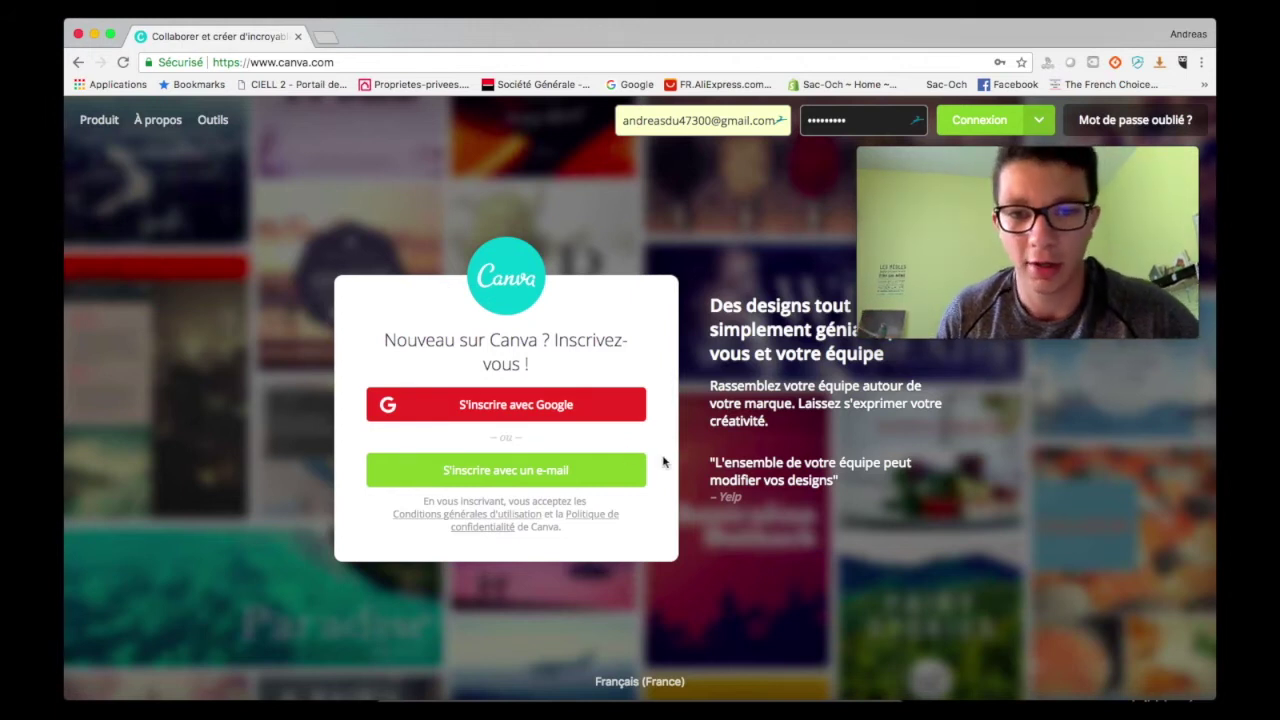
pyautogui.click(568, 470)
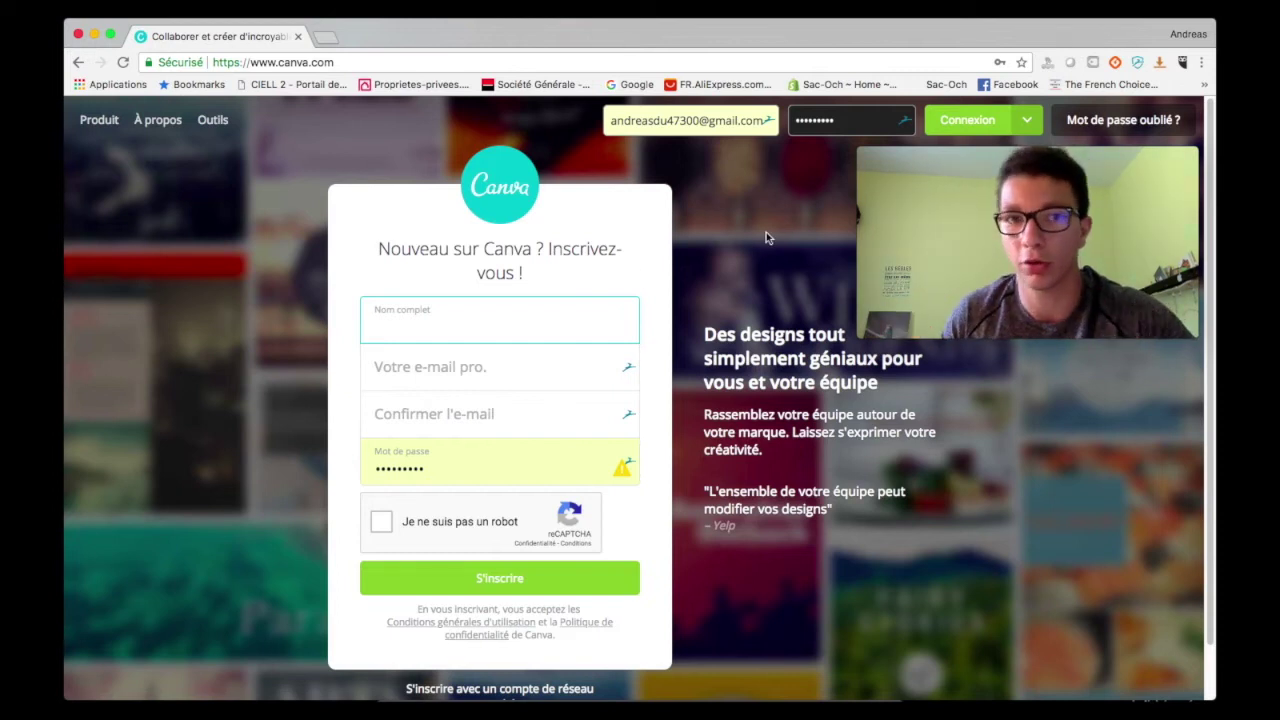
# Log in to the existing Canva account with the saved credentials, keeping the webcam preview clear of the form.
pyautogui.click(980, 120)
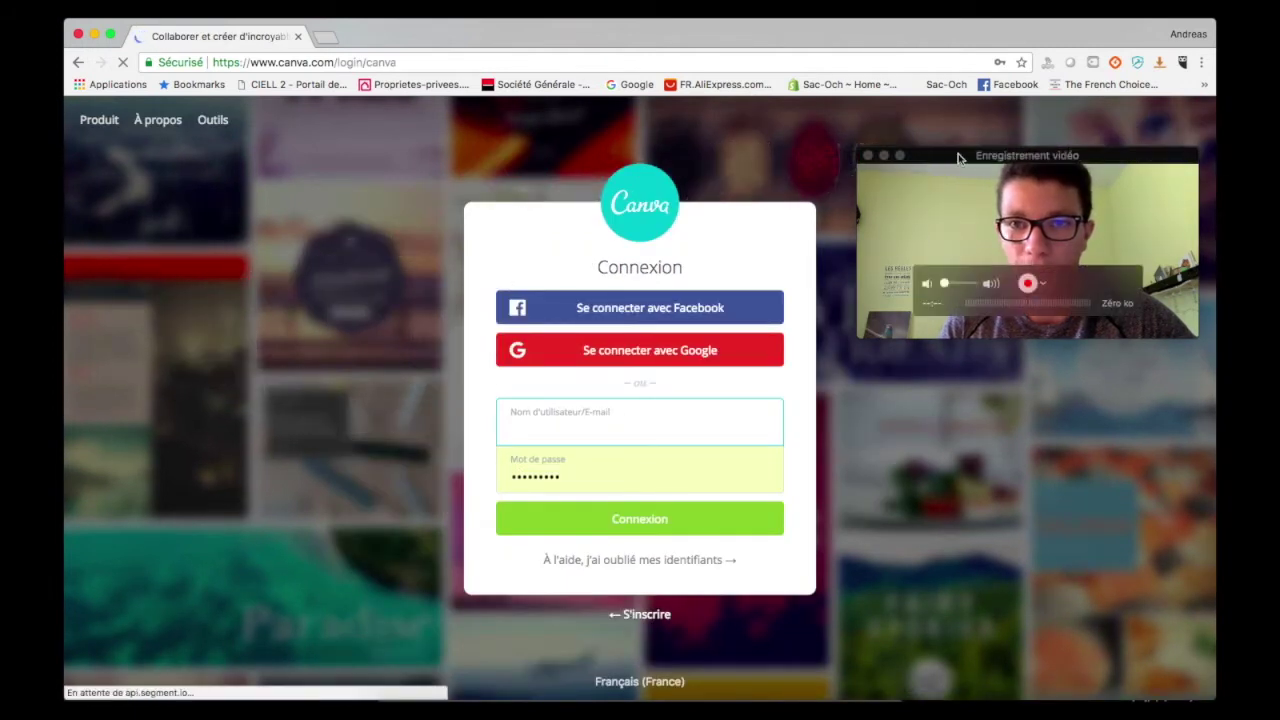
pyautogui.moveTo(957, 159); pyautogui.dragTo(952, 180)
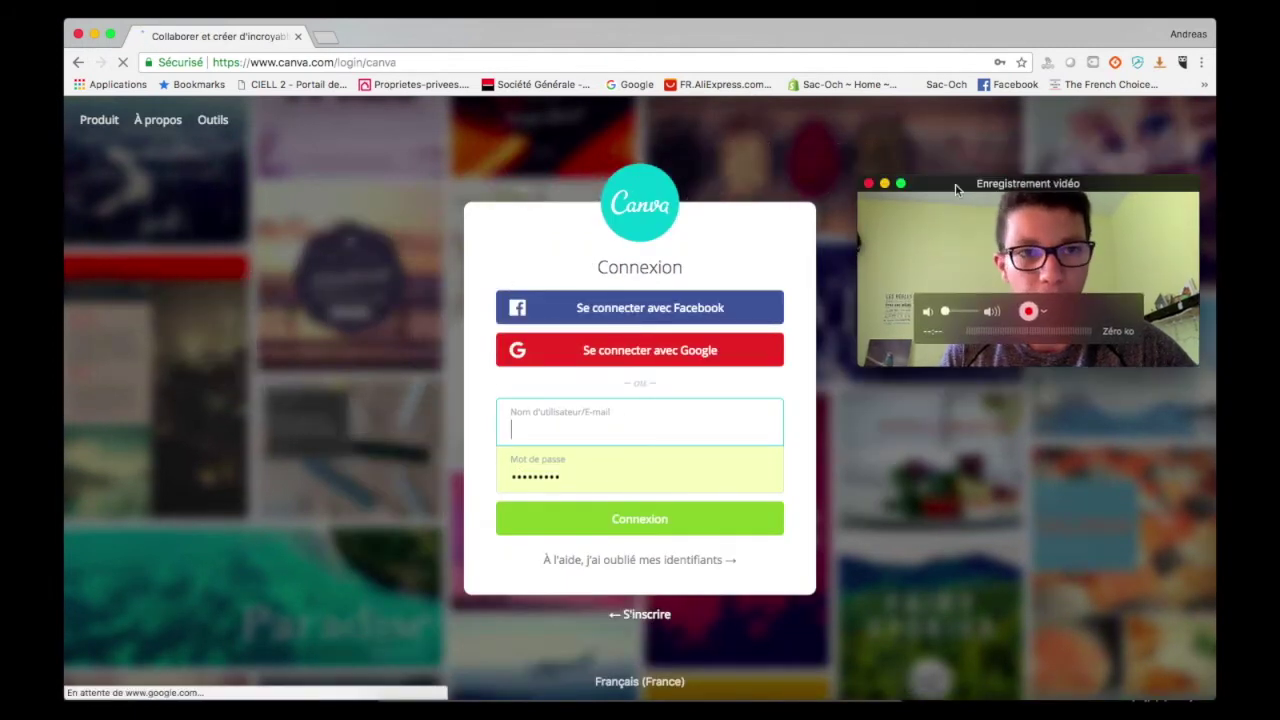
pyautogui.click(209, 314)
pyautogui.click(662, 516)
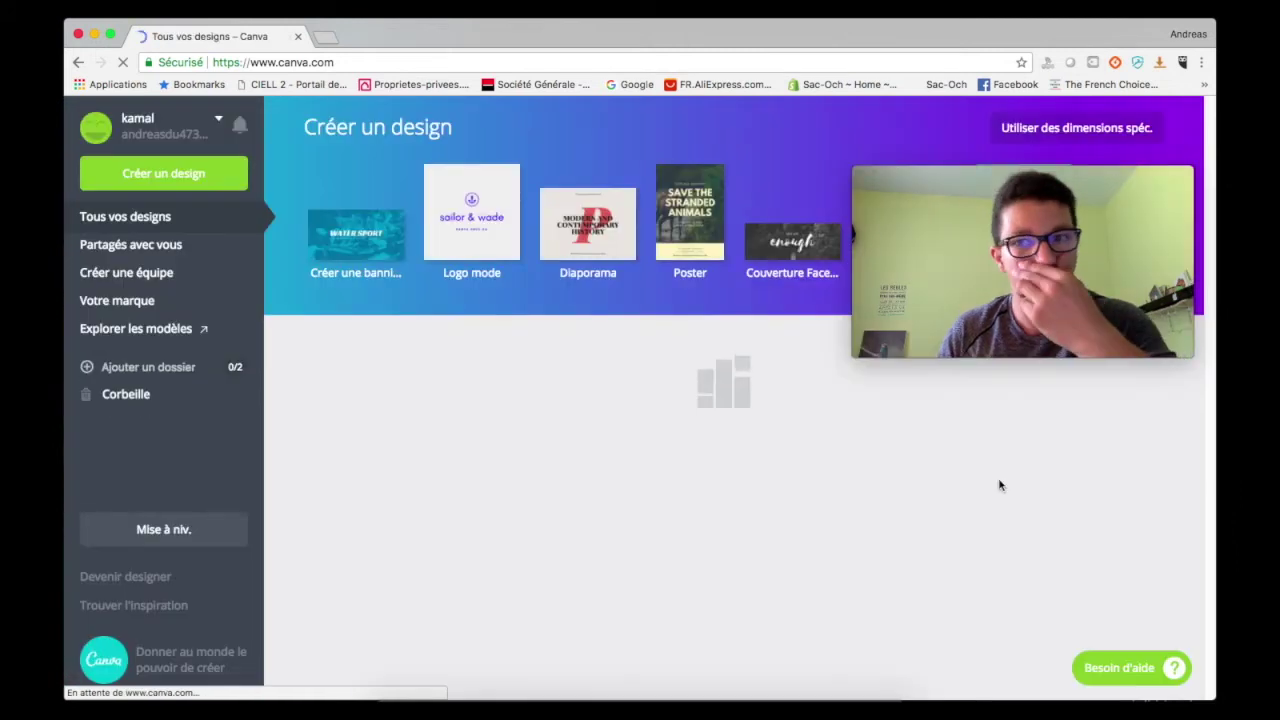
# Browse the account's existing designs and return to the design type choices, moving the webcam preview out of the way.
pyautogui.moveTo(951, 180); pyautogui.dragTo(928, 329)
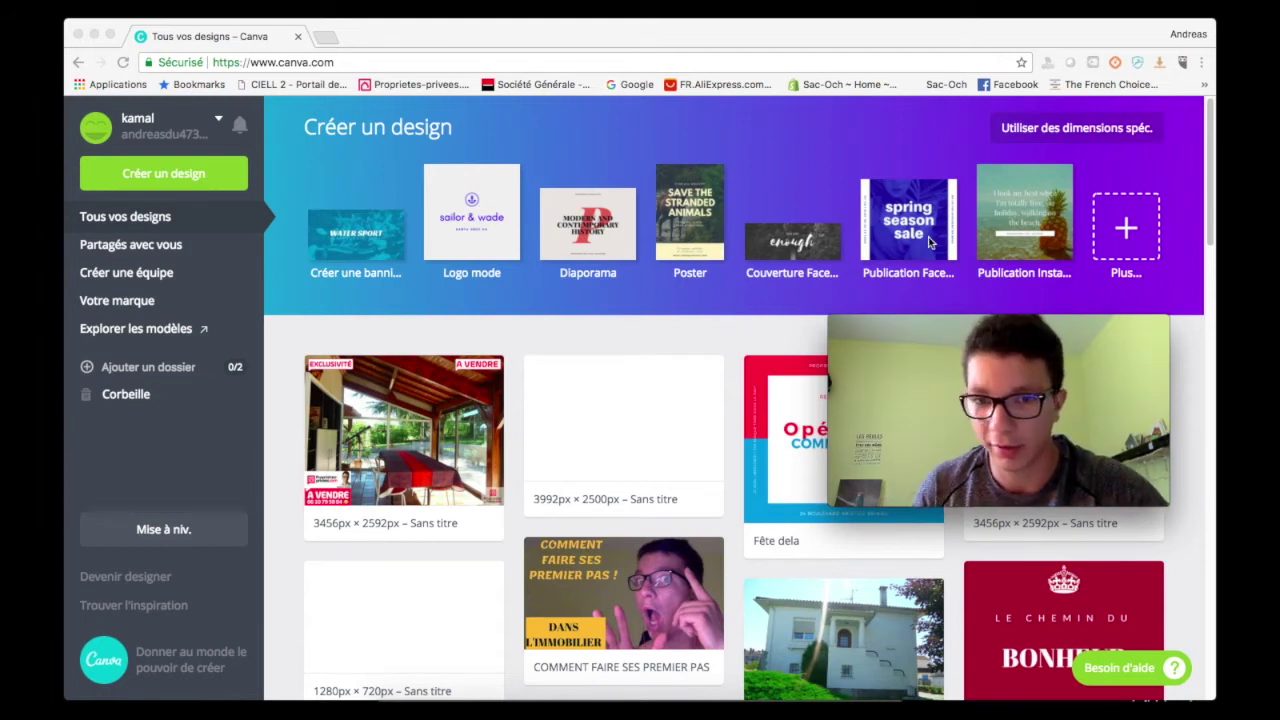
pyautogui.moveTo(1097, 329)
pyautogui.moveTo(1097, 329); pyautogui.dragTo(613, 395)
pyautogui.scroll(-15, 938, 443)
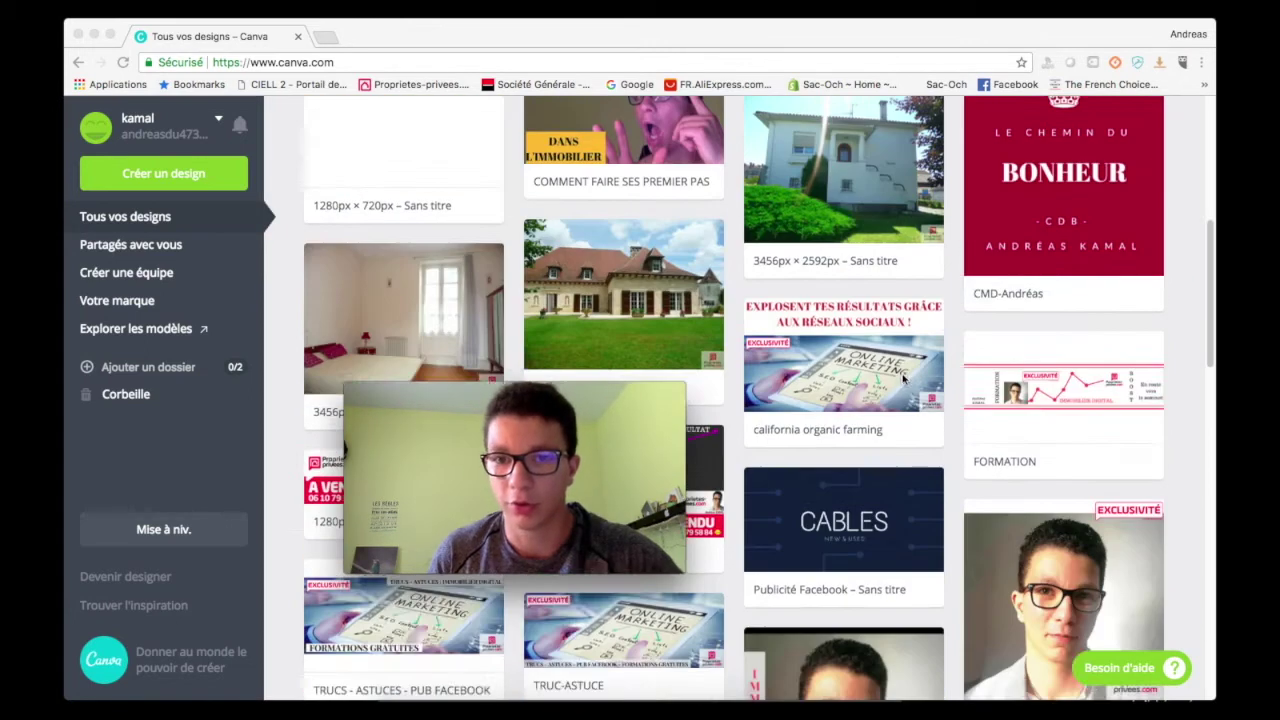
pyautogui.scroll(-20, 897, 349)
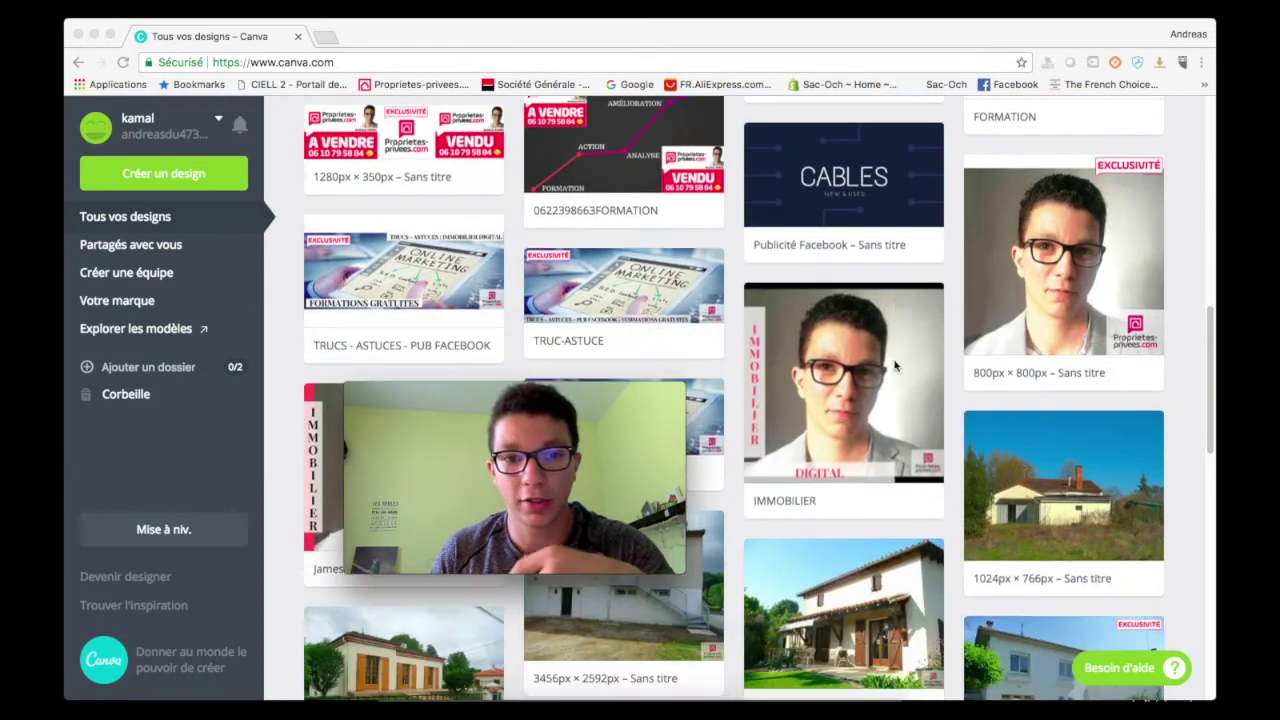
pyautogui.scroll(-4, 900, 365)
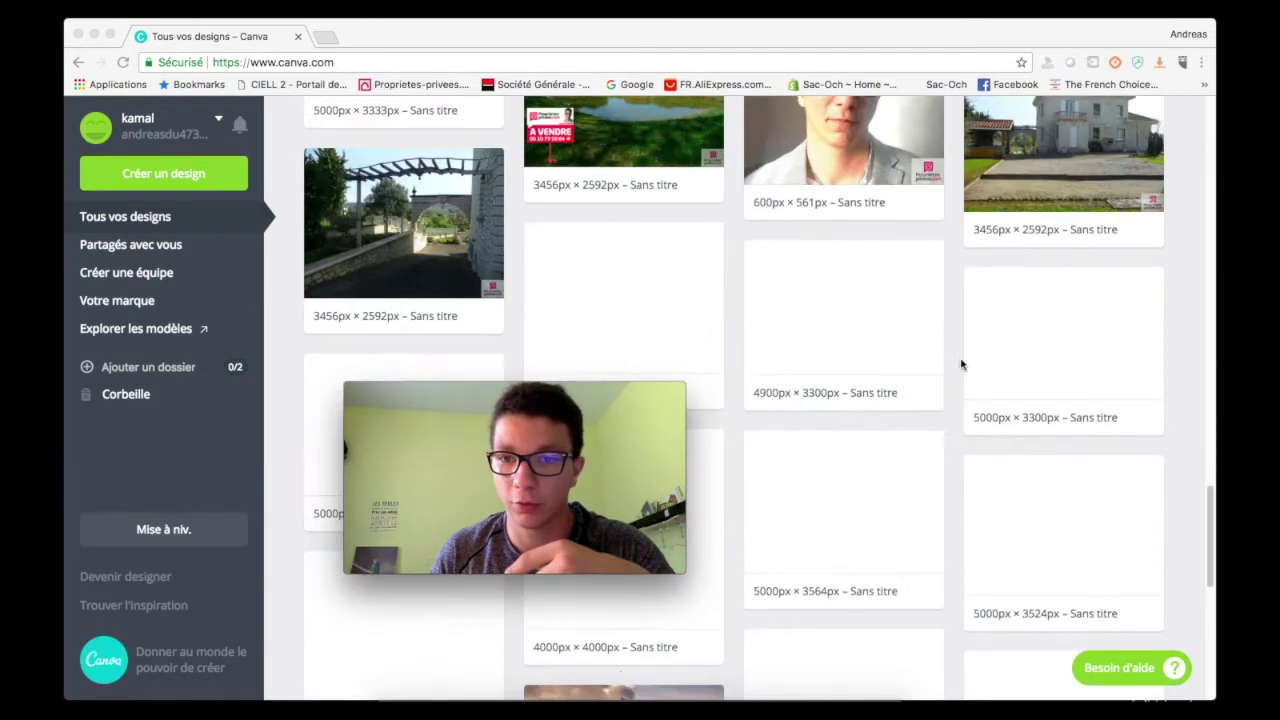
pyautogui.scroll(8, 963, 363)
pyautogui.scroll(10, 1035, 255)
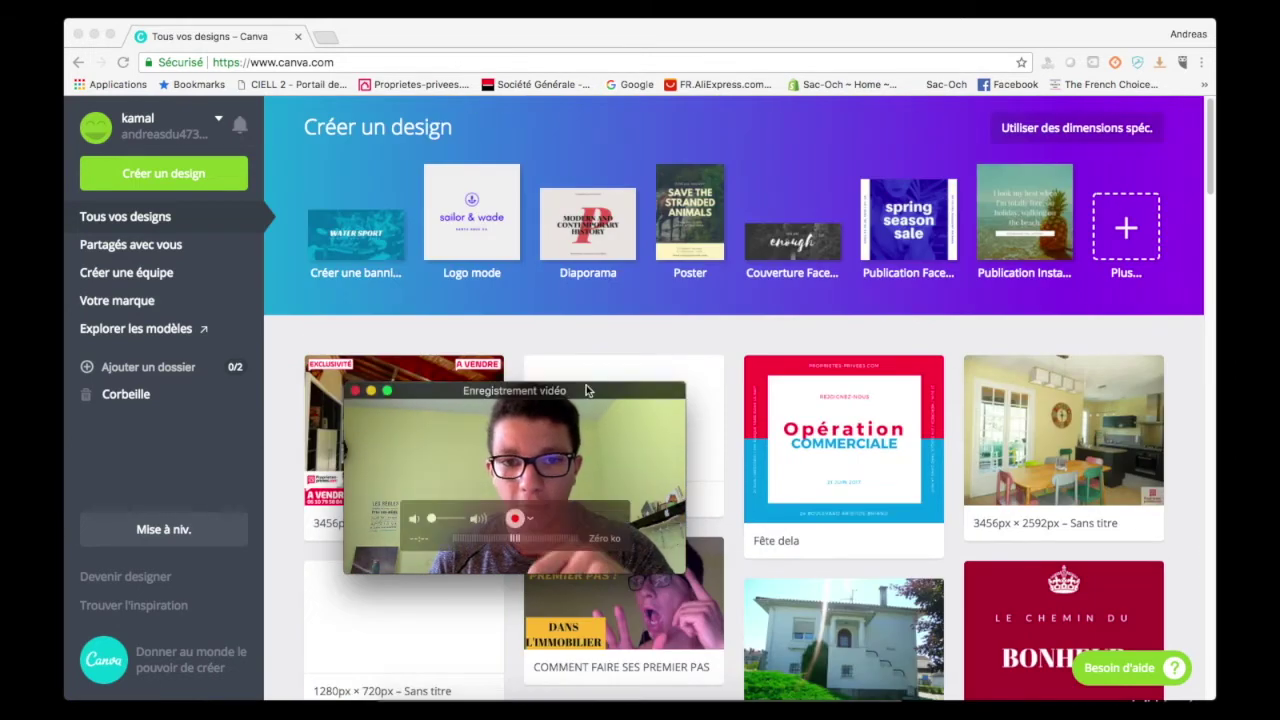
# Show all design types and open the custom dimensions entry for a new design.
pyautogui.moveTo(586, 385); pyautogui.dragTo(665, 489)
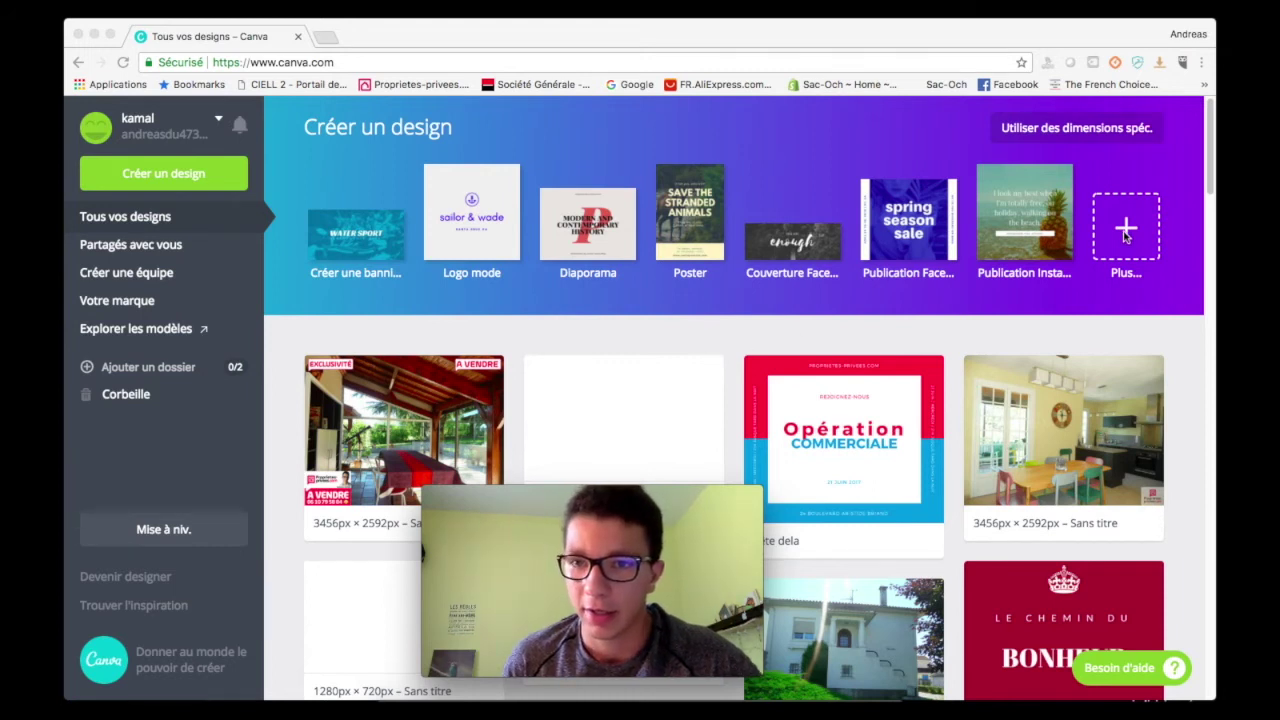
pyautogui.moveTo(592, 491); pyautogui.dragTo(940, 299)
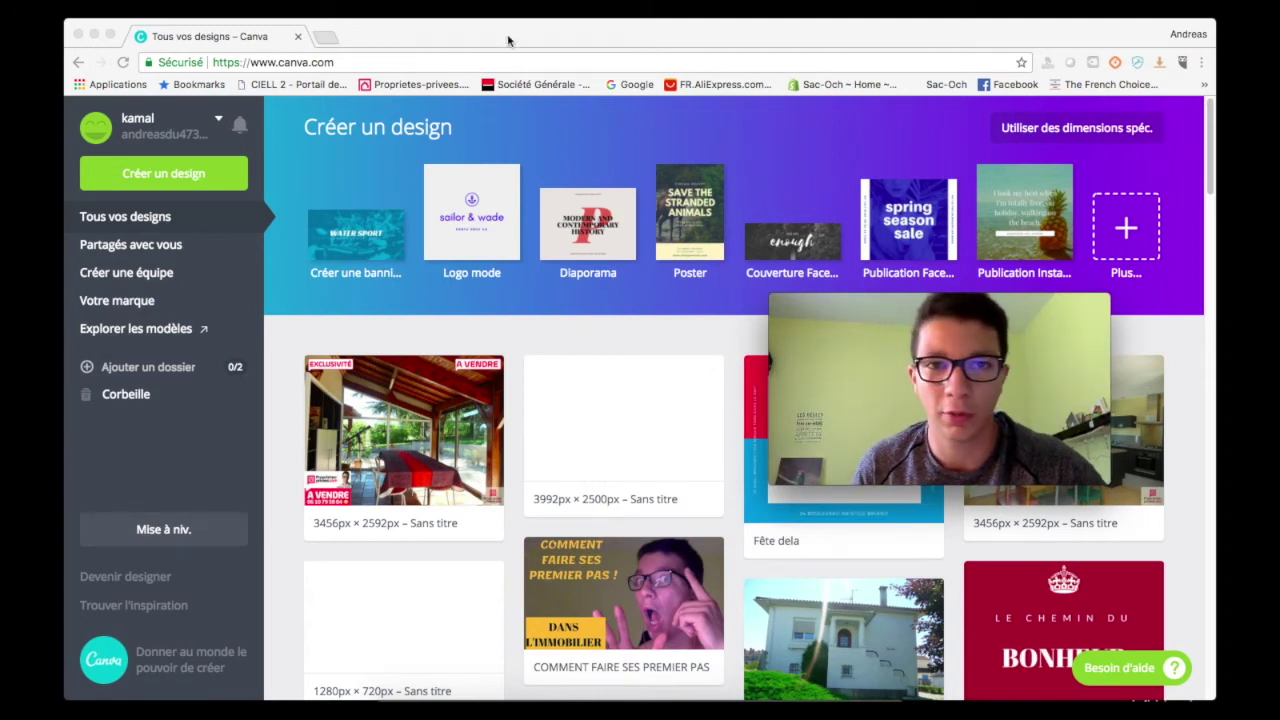
pyautogui.click(1126, 228)
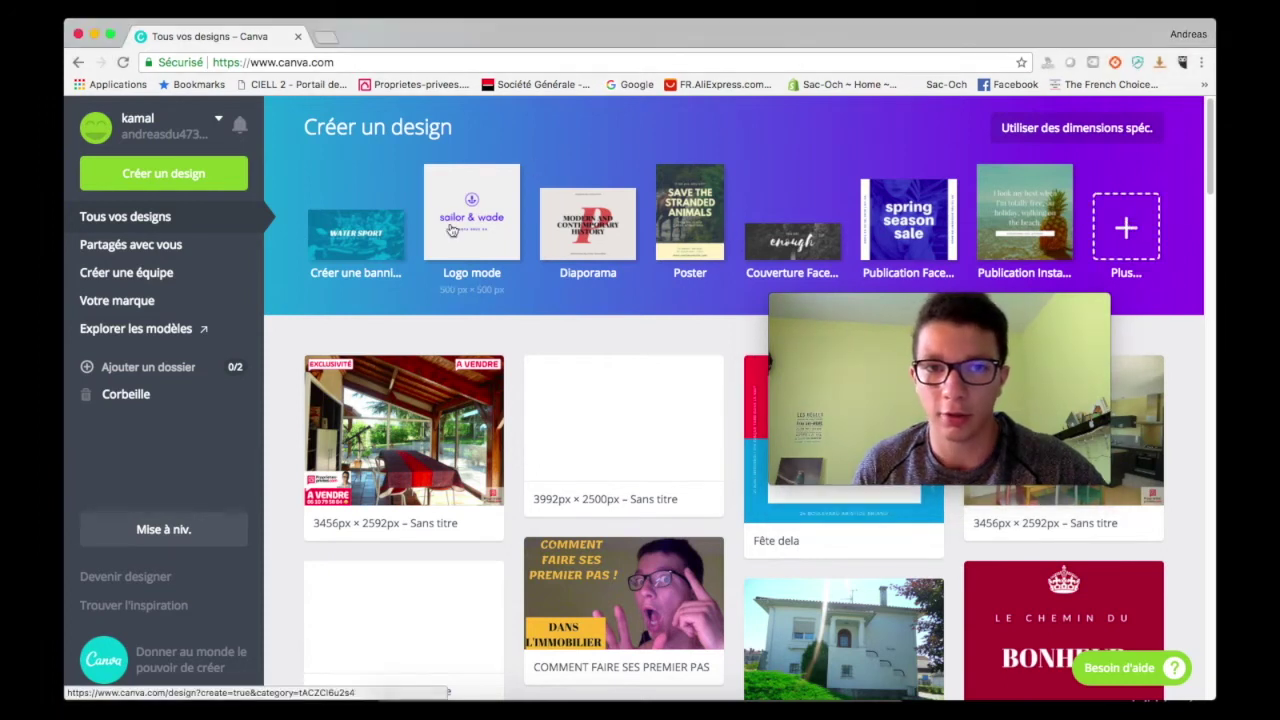
pyautogui.click(1126, 228)
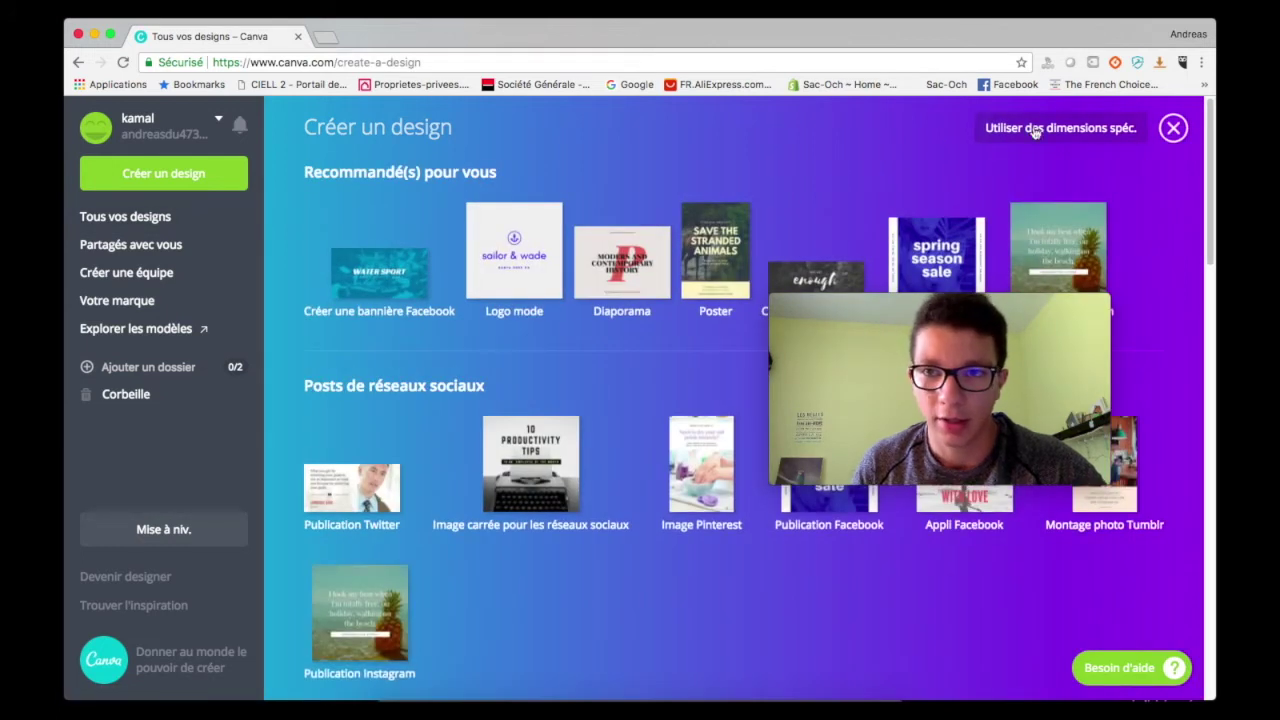
pyautogui.click(1070, 130)
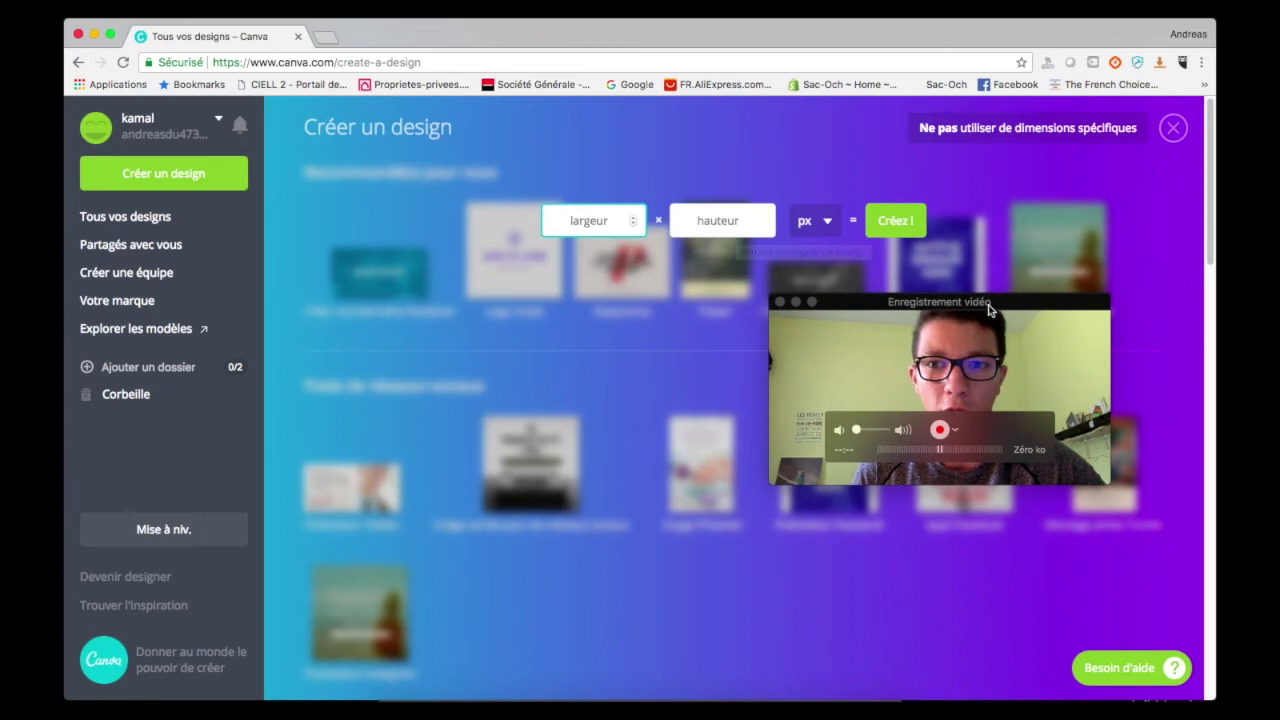
# Uncover the desktop and, in Finder, open the Photos + logos folder of the St livrade seller under Propriété privé.com, 3 Vendeurs, Maisons.
pyautogui.moveTo(938, 296); pyautogui.dragTo(1018, 259)
pyautogui.moveTo(531, 47); pyautogui.dragTo(774, 42)
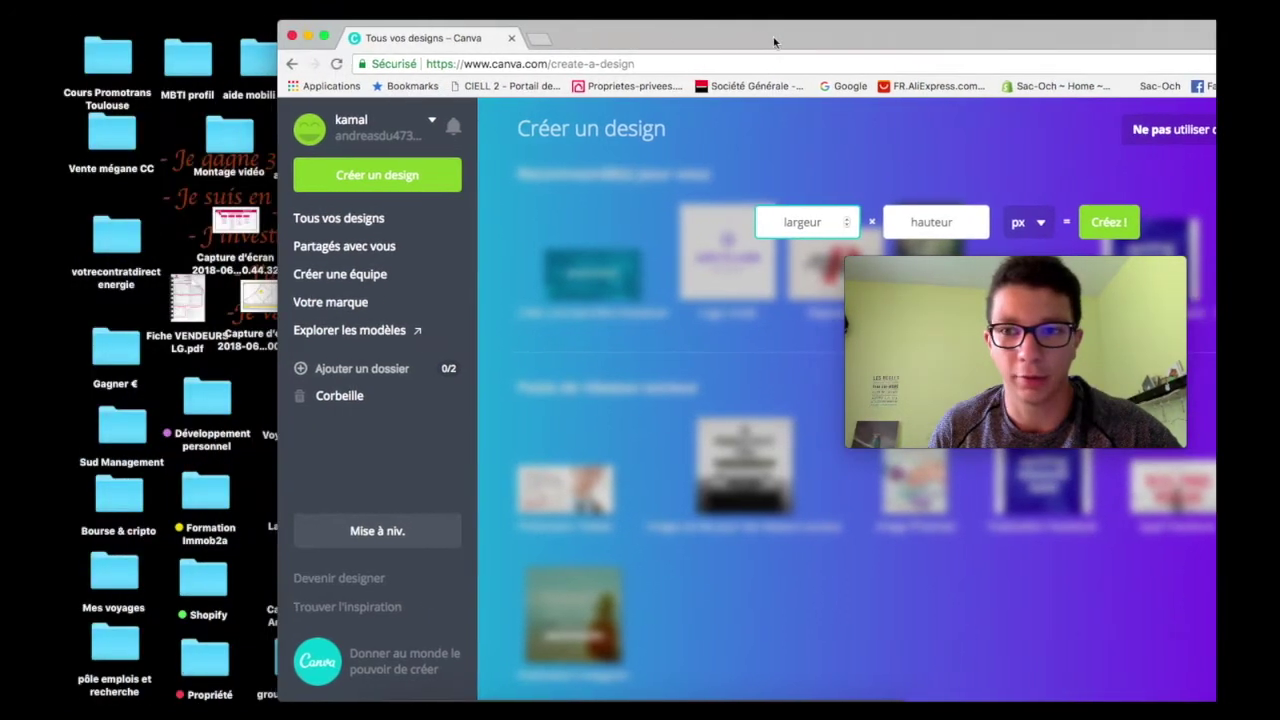
pyautogui.doubleClick(203, 650)
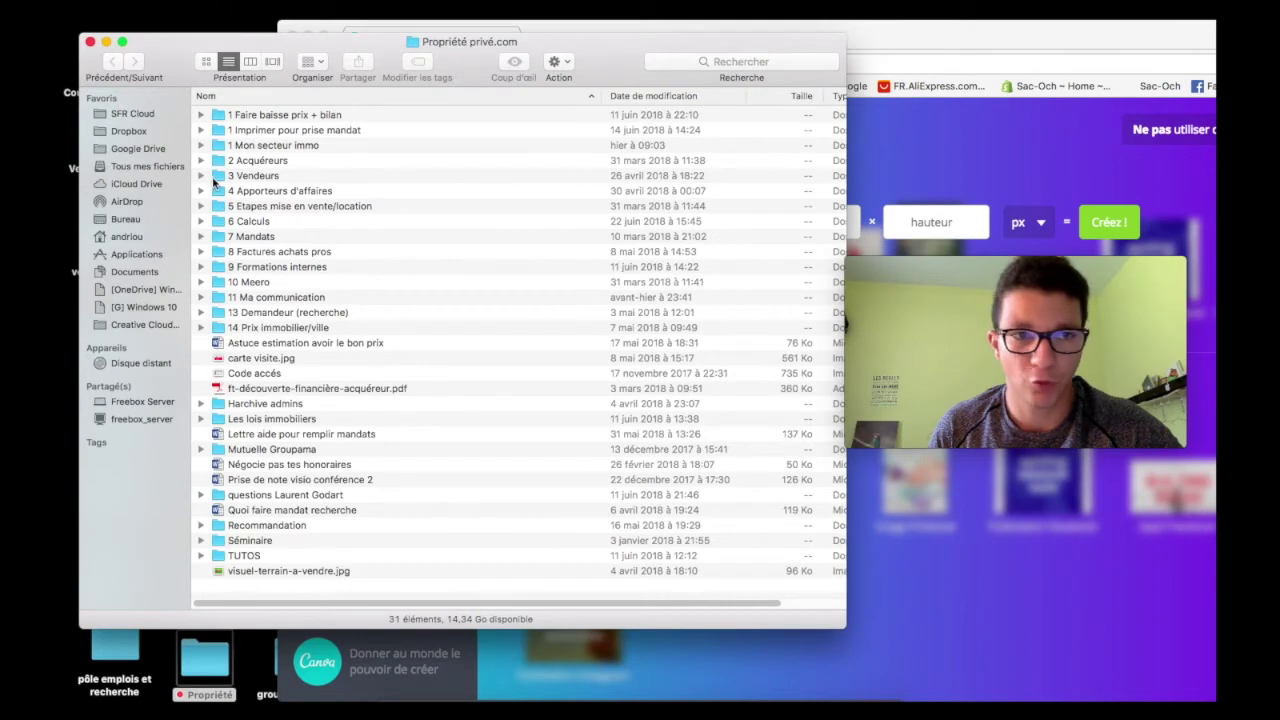
pyautogui.doubleClick(221, 178)
pyautogui.doubleClick(218, 147)
pyautogui.doubleClick(222, 298)
pyautogui.doubleClick(220, 191)
pyautogui.moveTo(846, 630); pyautogui.dragTo(588, 282)
pyautogui.click(219, 147)
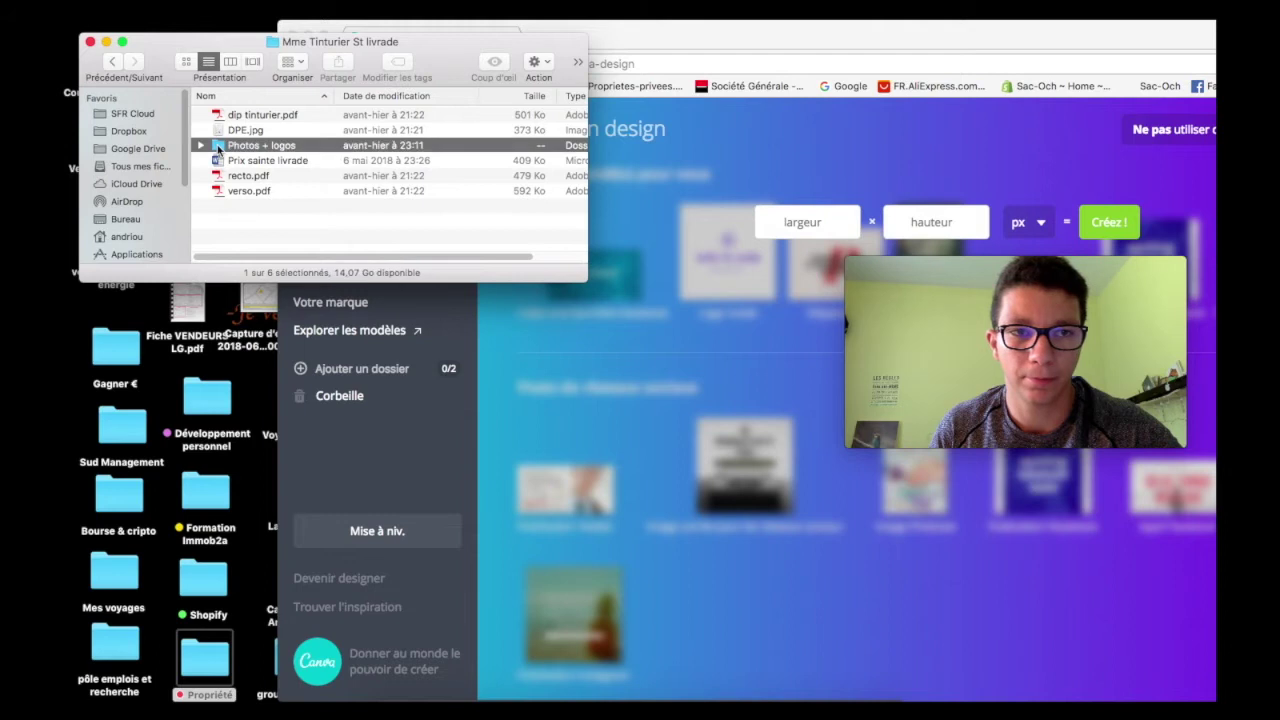
pyautogui.doubleClick(219, 147)
# Display the file information of 1.png to check its pixel dimensions.
pyautogui.click(238, 117)
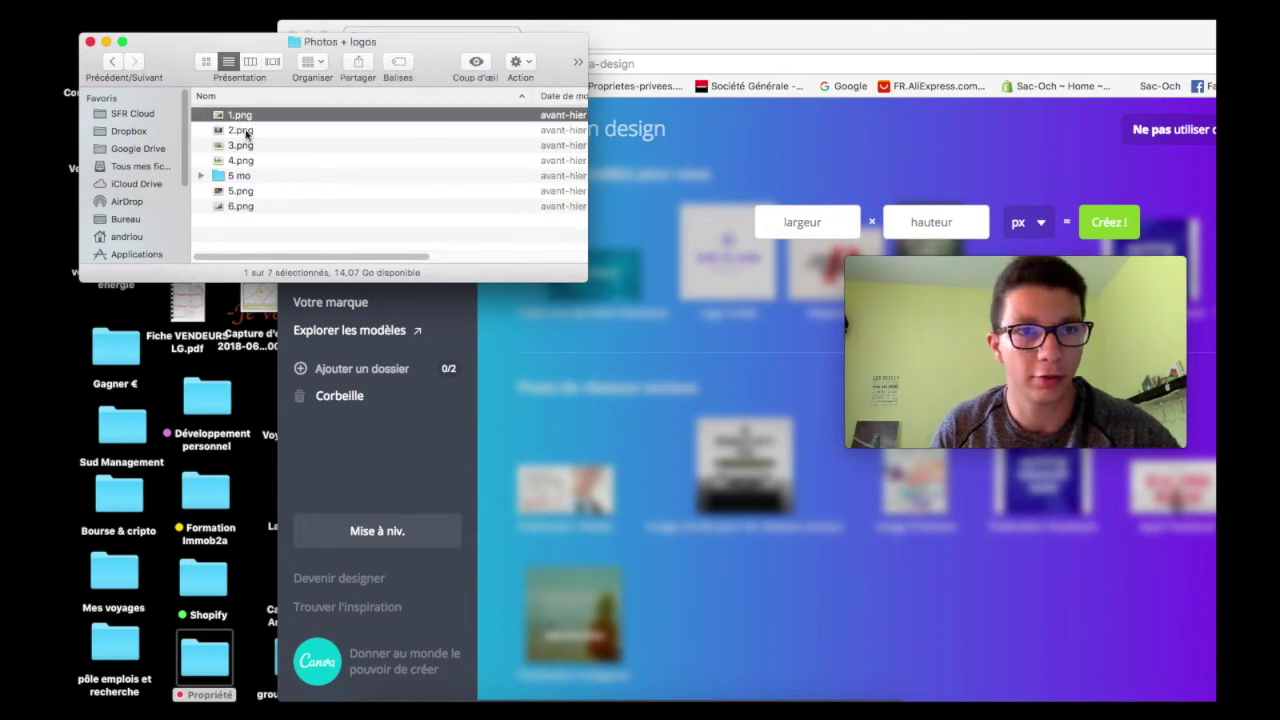
pyautogui.rightClick(237, 120)
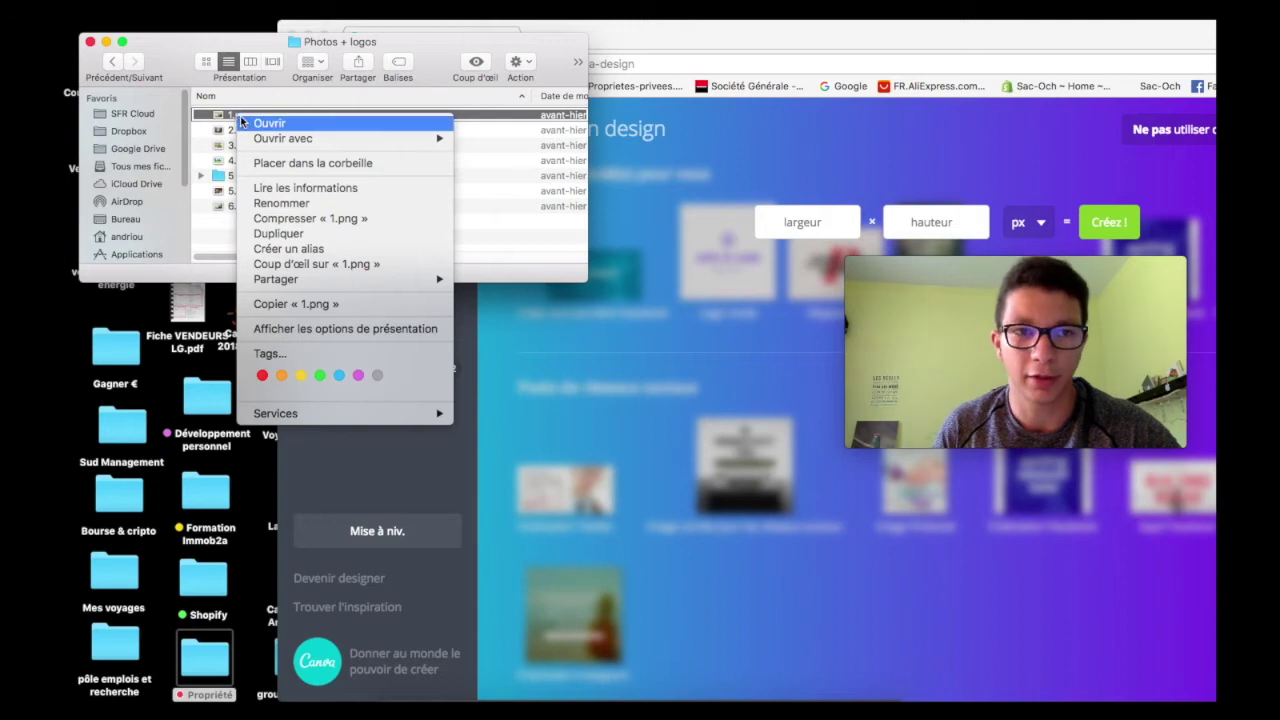
pyautogui.click(322, 188)
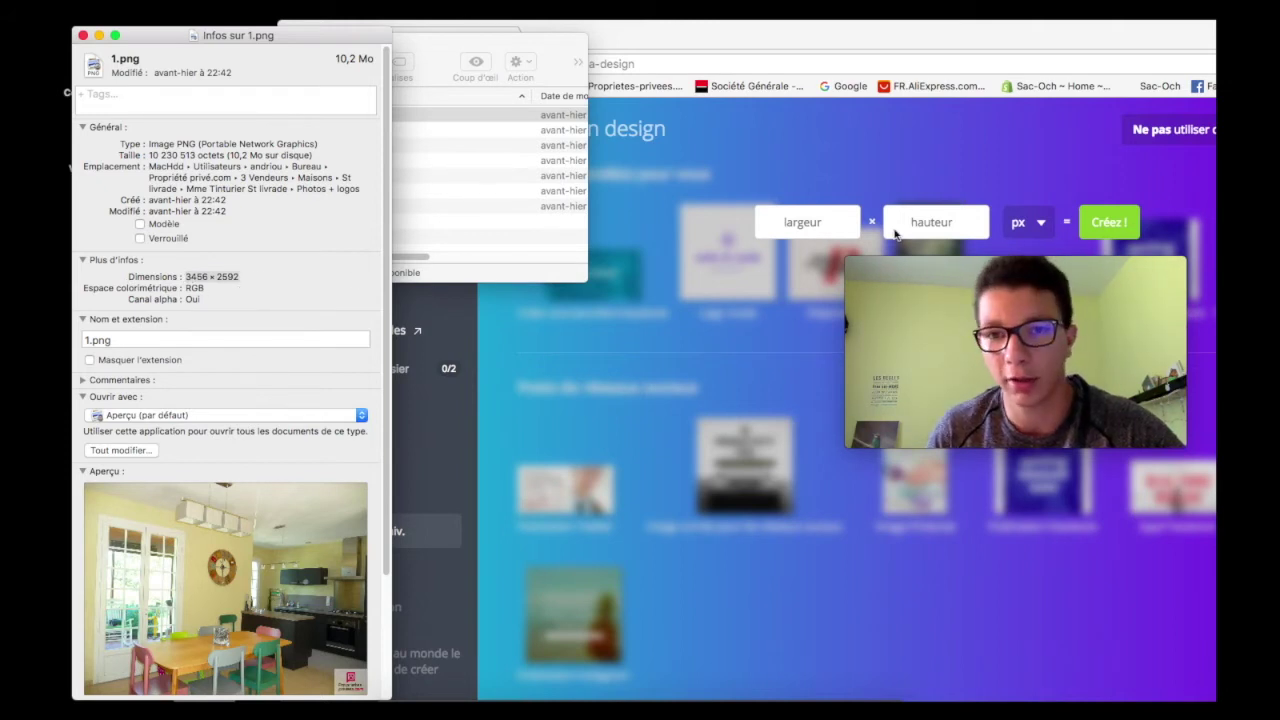
# Back in Canva, set the custom design size to 3456 px wide by 2592 px high.
pyautogui.click(803, 222)
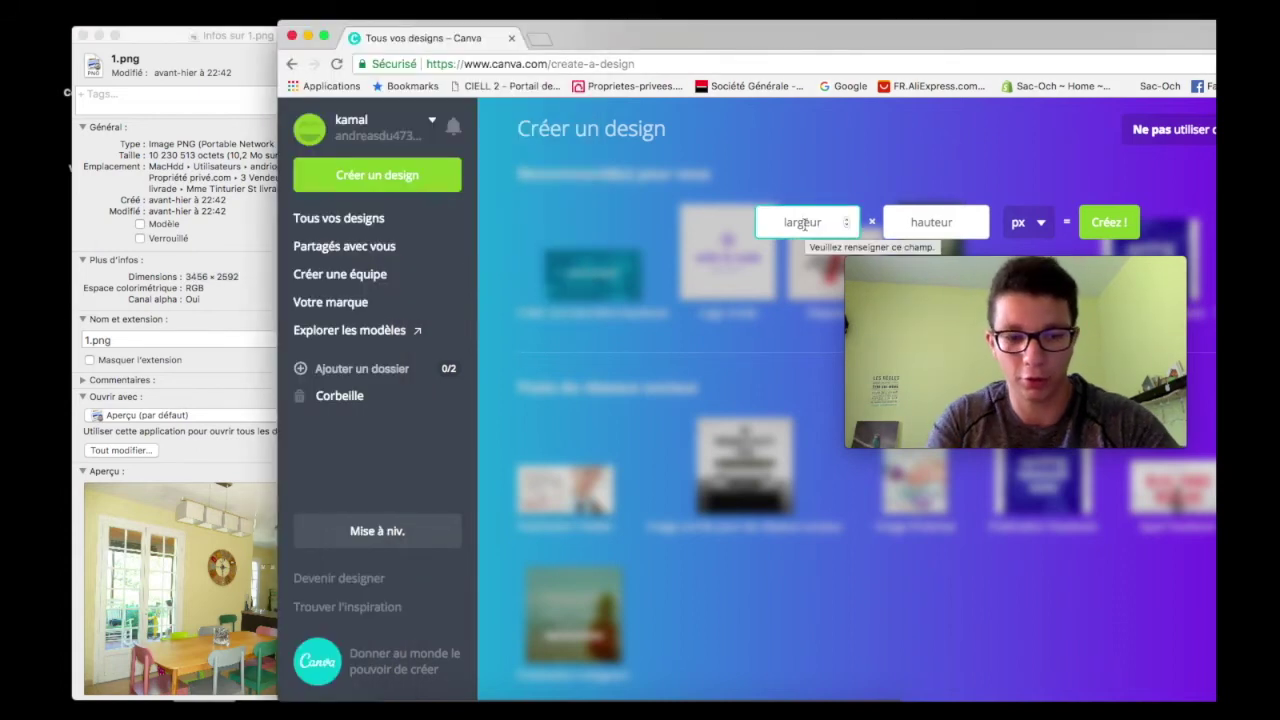
pyautogui.write('3456')
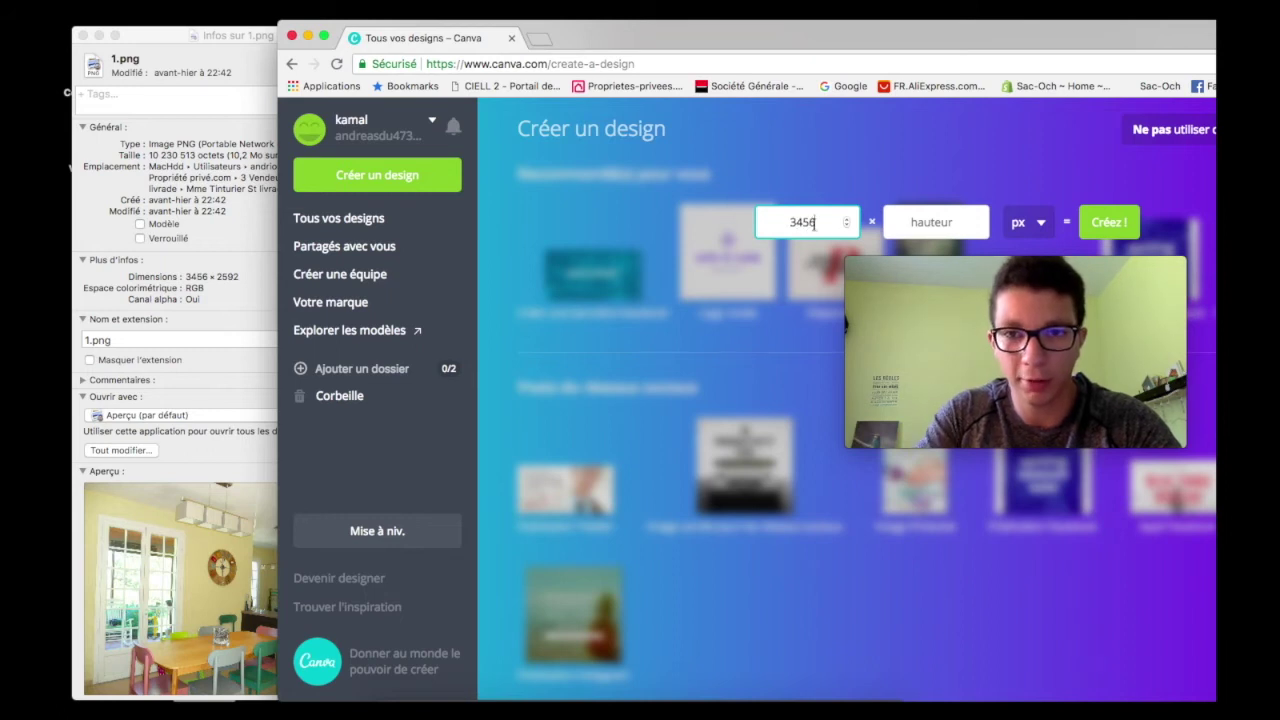
pyautogui.click(931, 221)
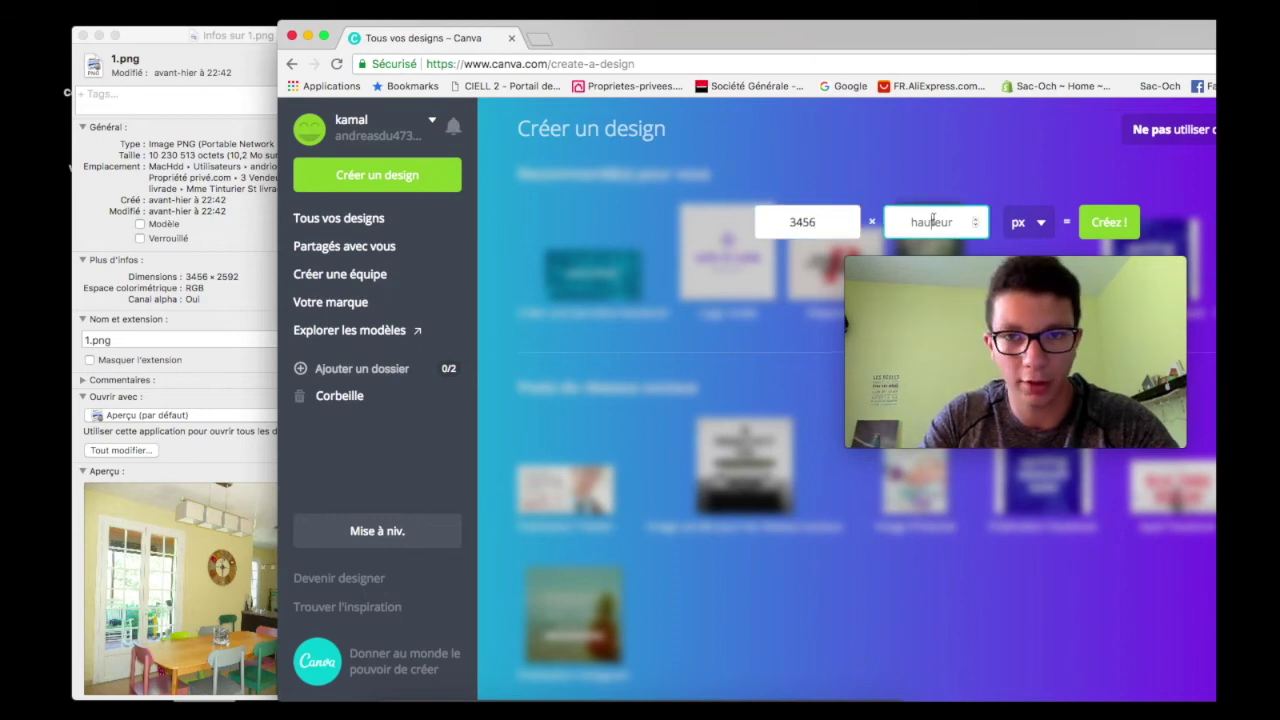
pyautogui.write('2592')
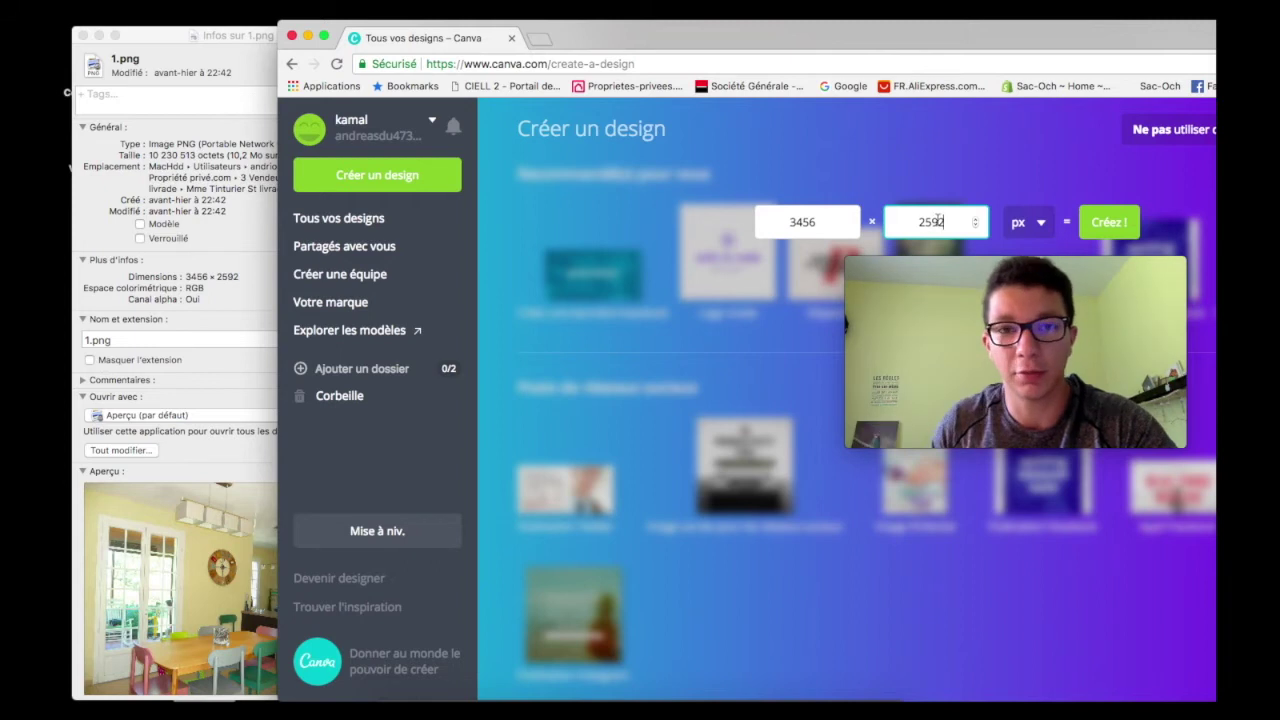
# Create the blank design with the custom dimensions of 3456 × 2592 px.
pyautogui.doubleClick(987, 36)
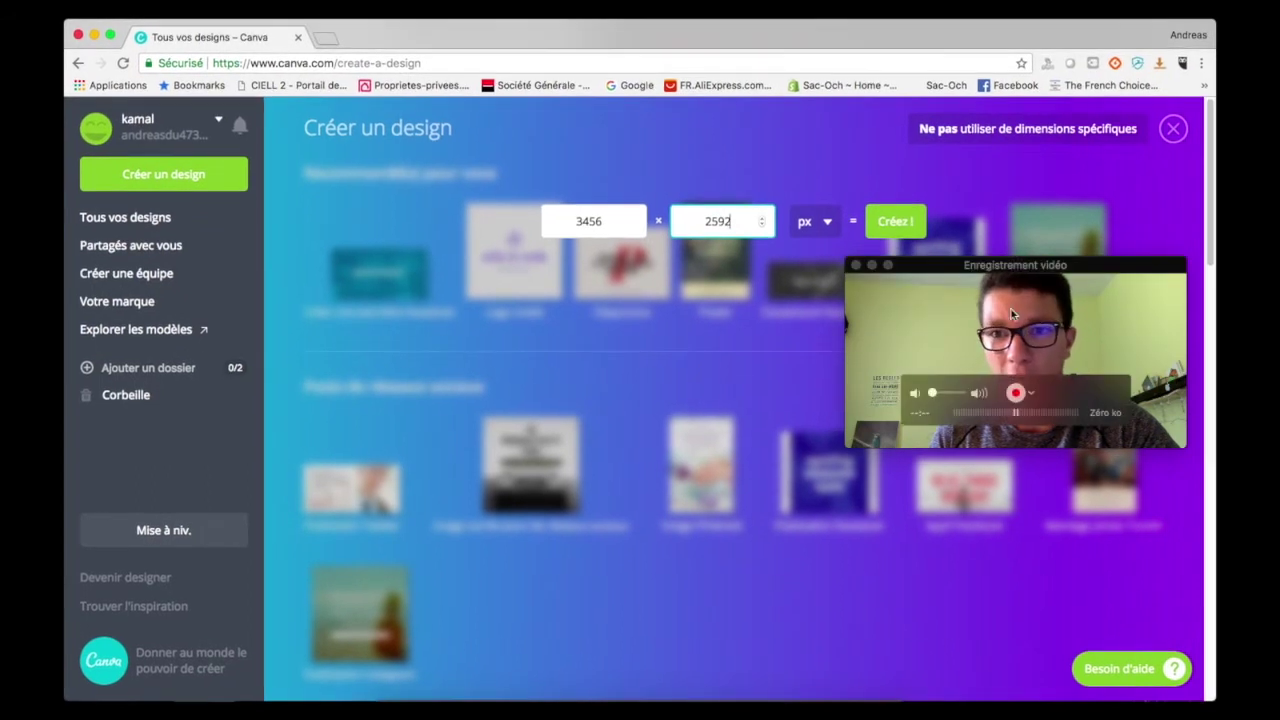
pyautogui.press('Return')
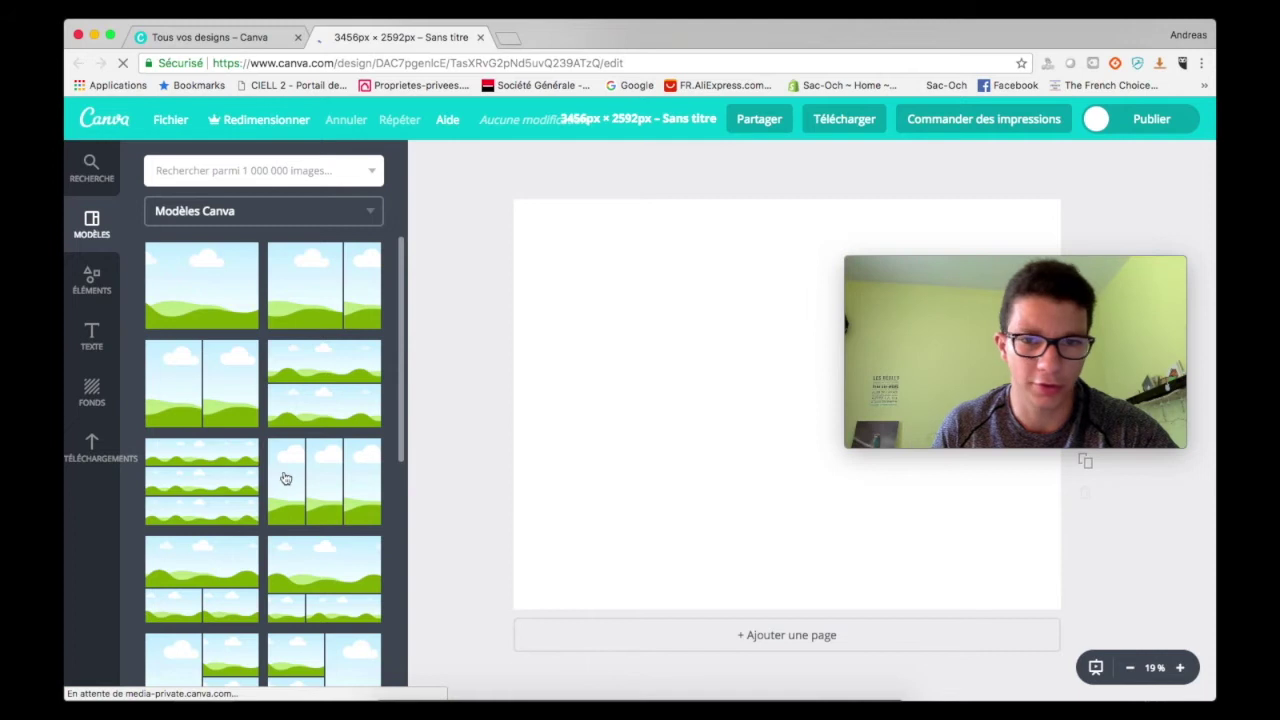
# Look through the layout templates, the element categories and the text options available for the design.
pyautogui.scroll(-5, 285, 472)
pyautogui.scroll(-5, 287, 473)
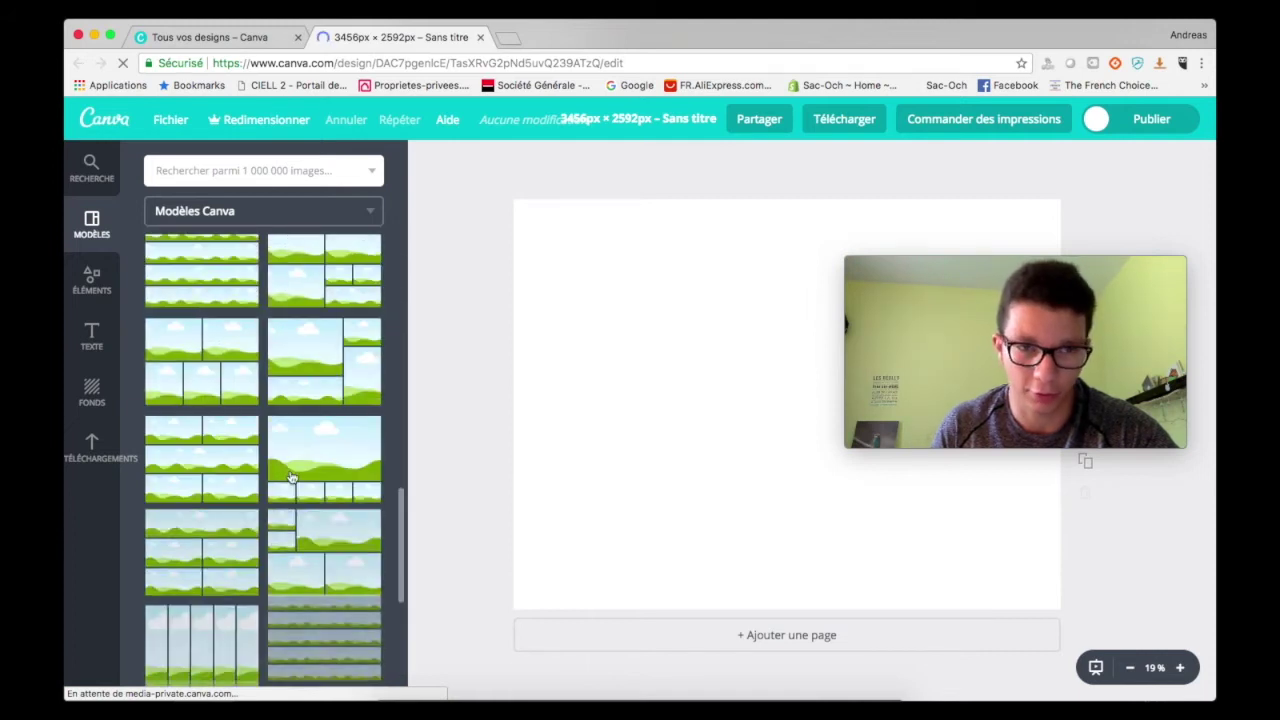
pyautogui.scroll(10, 288, 475)
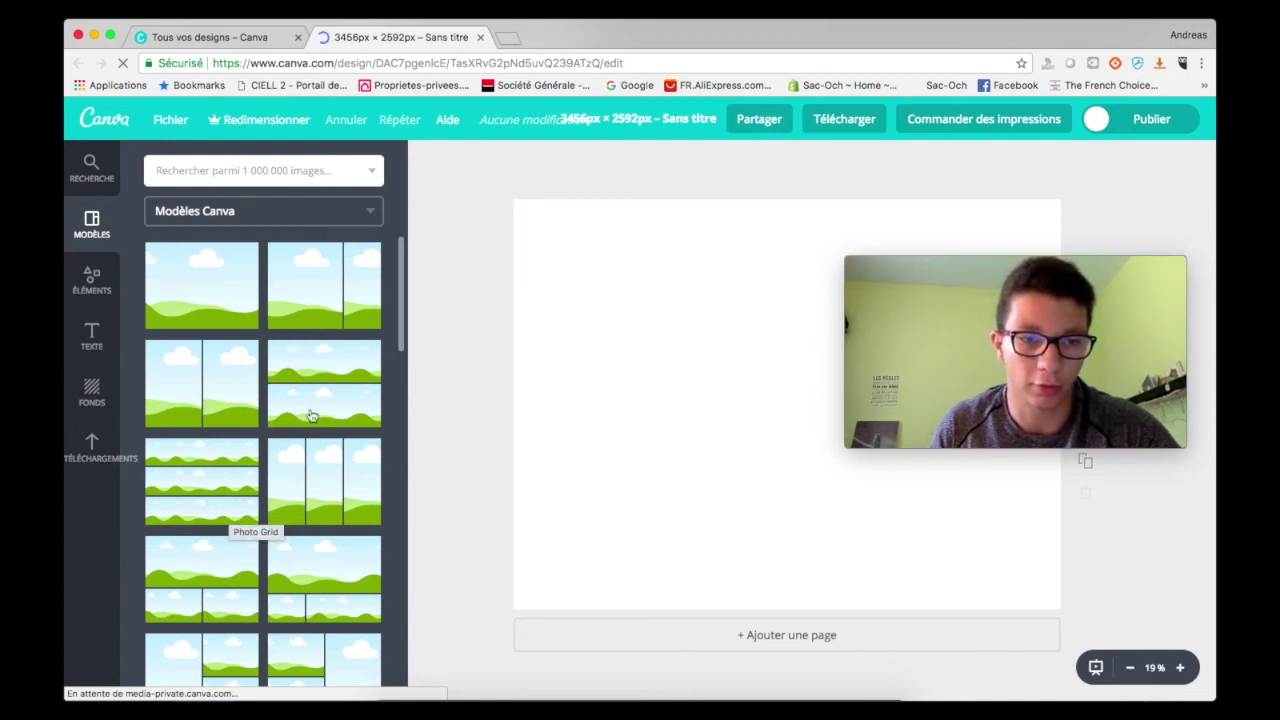
pyautogui.click(92, 280)
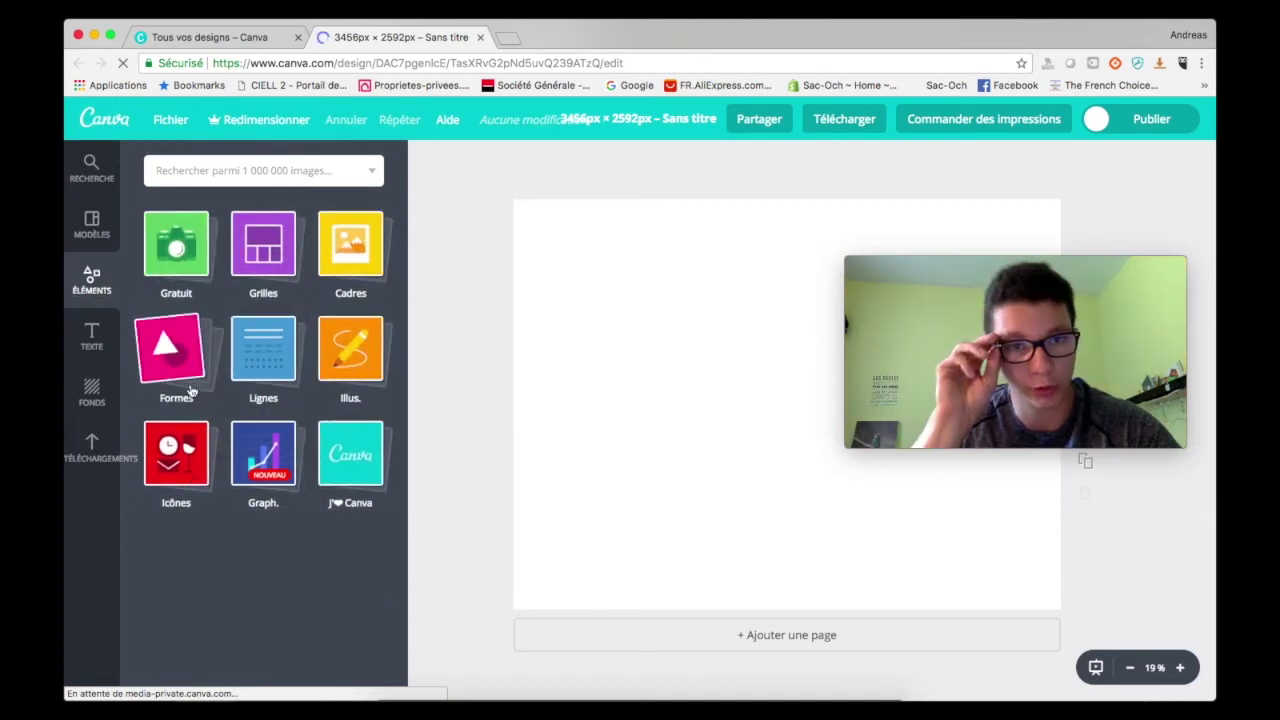
pyautogui.click(95, 333)
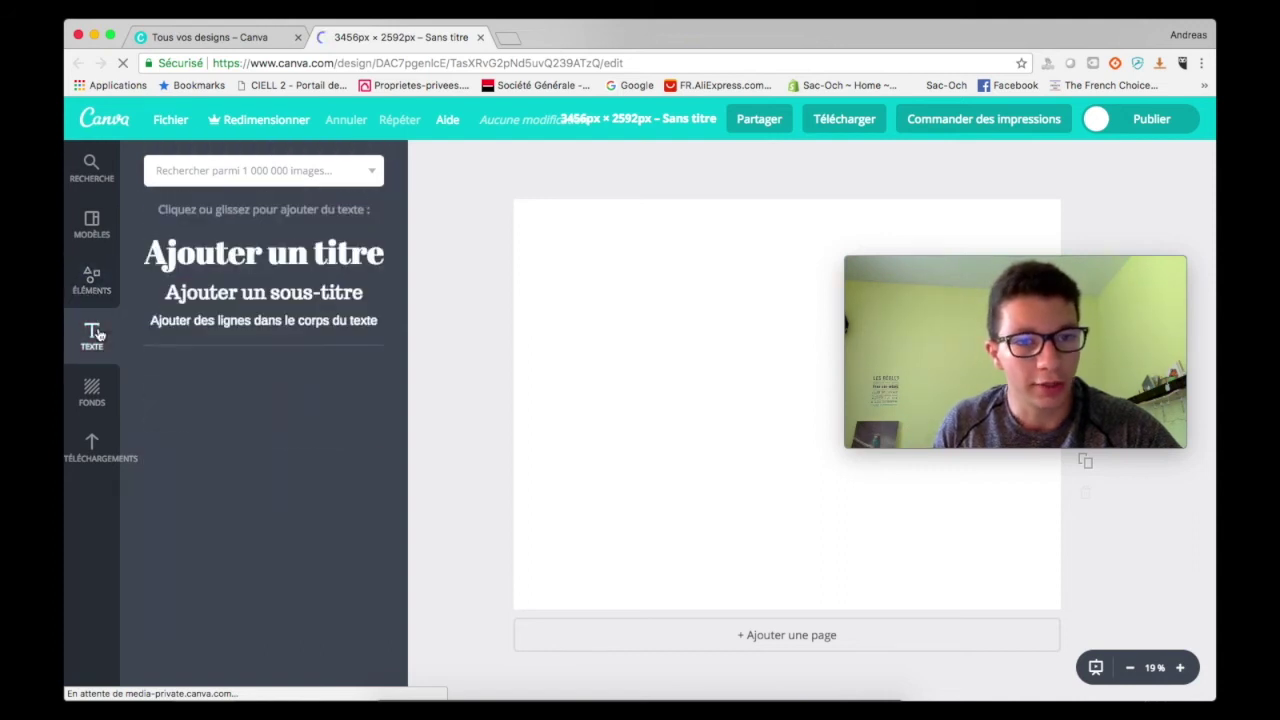
# Try orange and light grey backgrounds on the page, and set the background back to white.
pyautogui.click(90, 400)
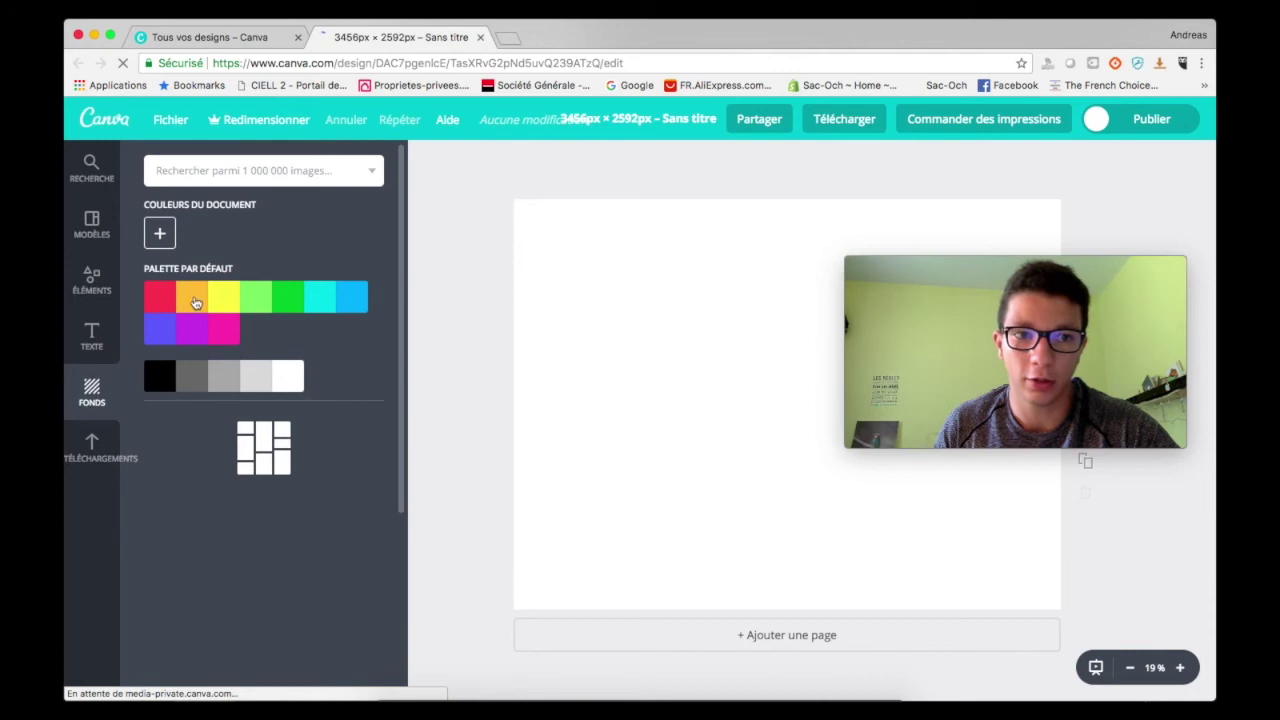
pyautogui.click(288, 296)
pyautogui.click(192, 296)
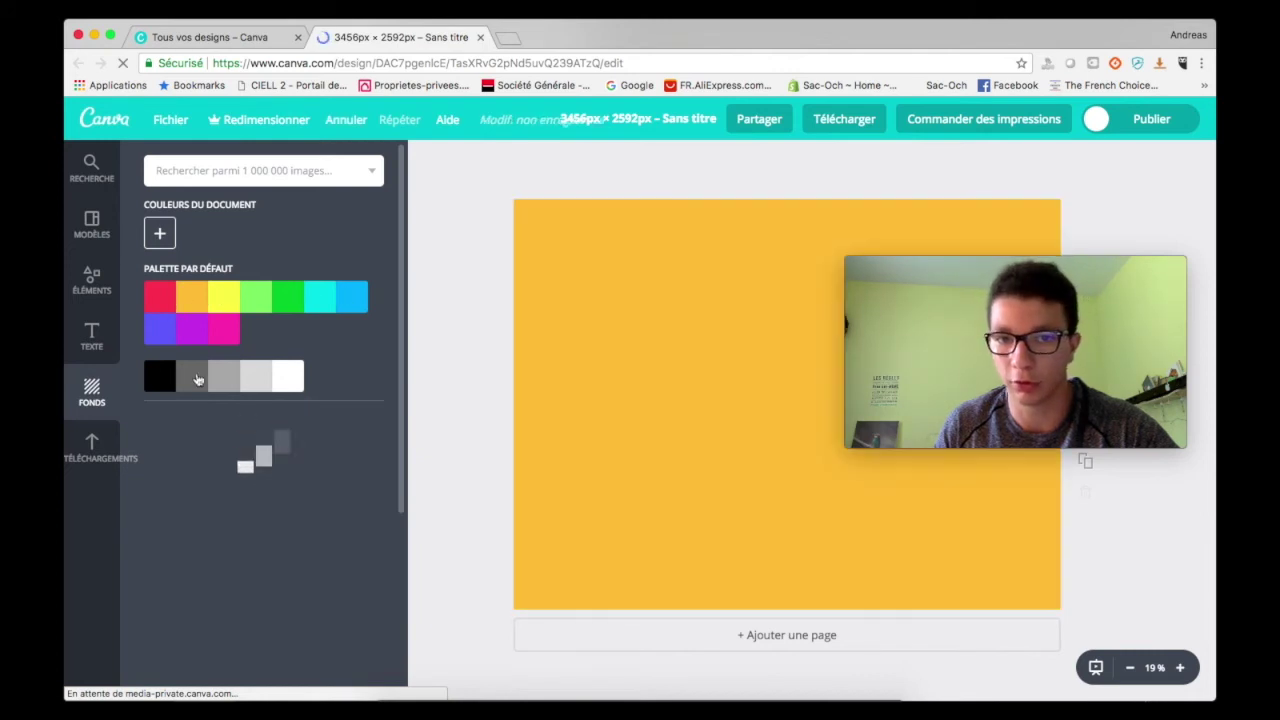
pyautogui.click(280, 384)
pyautogui.click(256, 376)
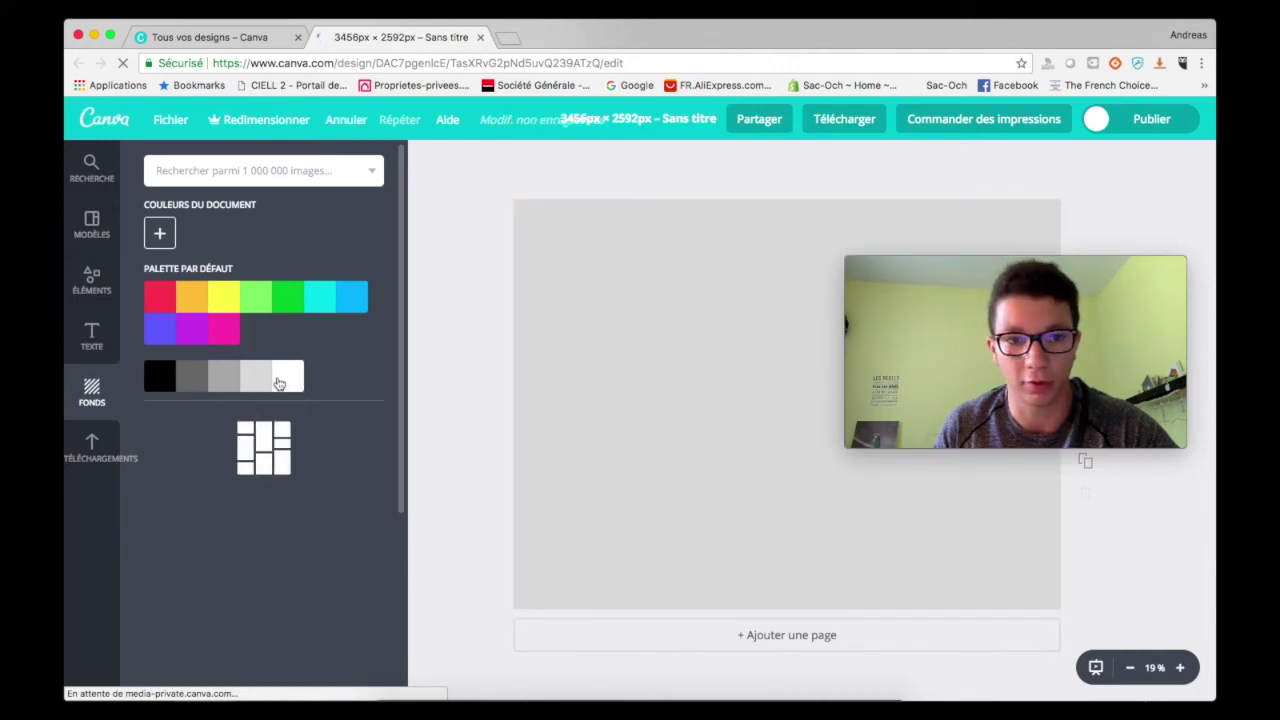
pyautogui.click(279, 384)
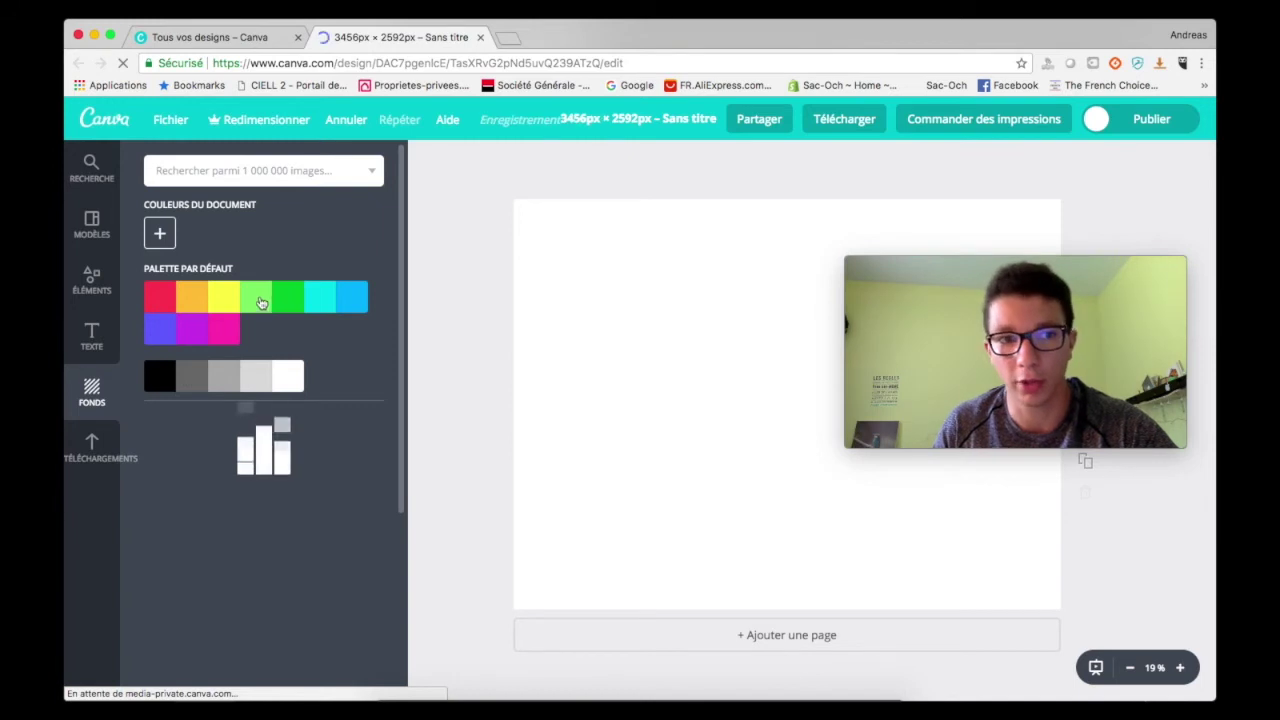
# Look through the uploaded images and upload photo+logo.png from the Photos pros folder.
pyautogui.click(91, 447)
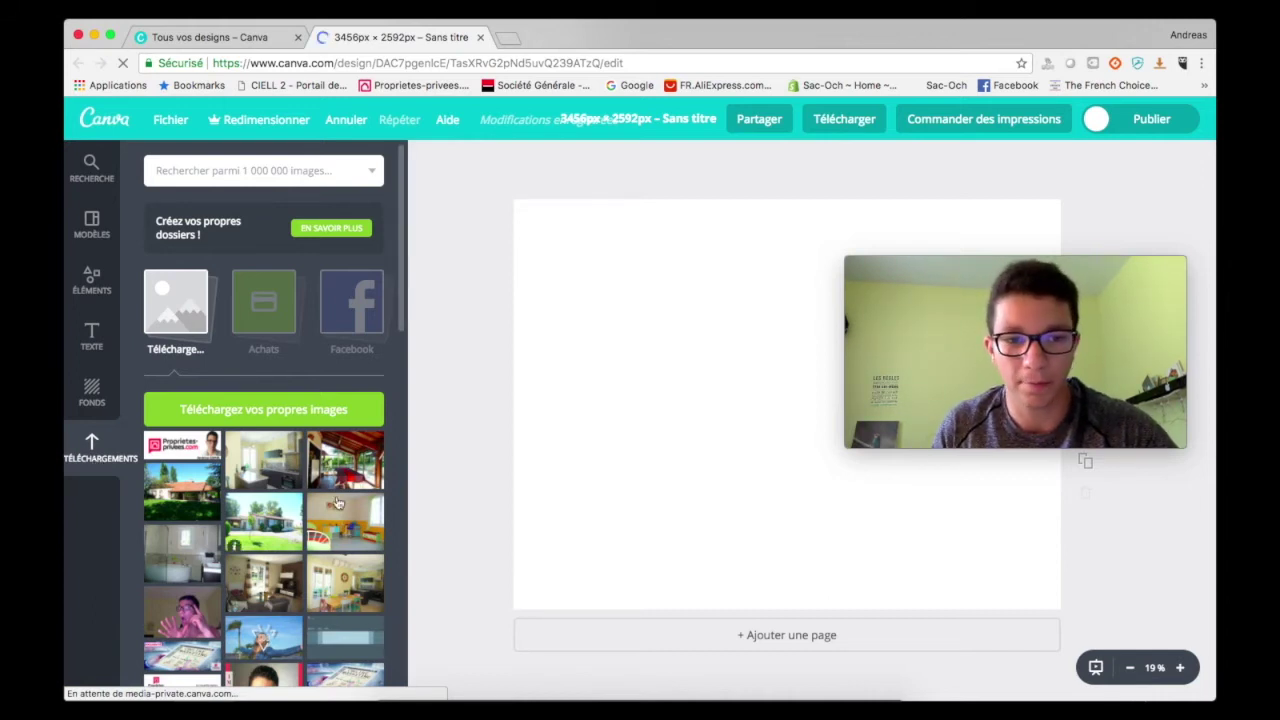
pyautogui.scroll(-10, 320, 510)
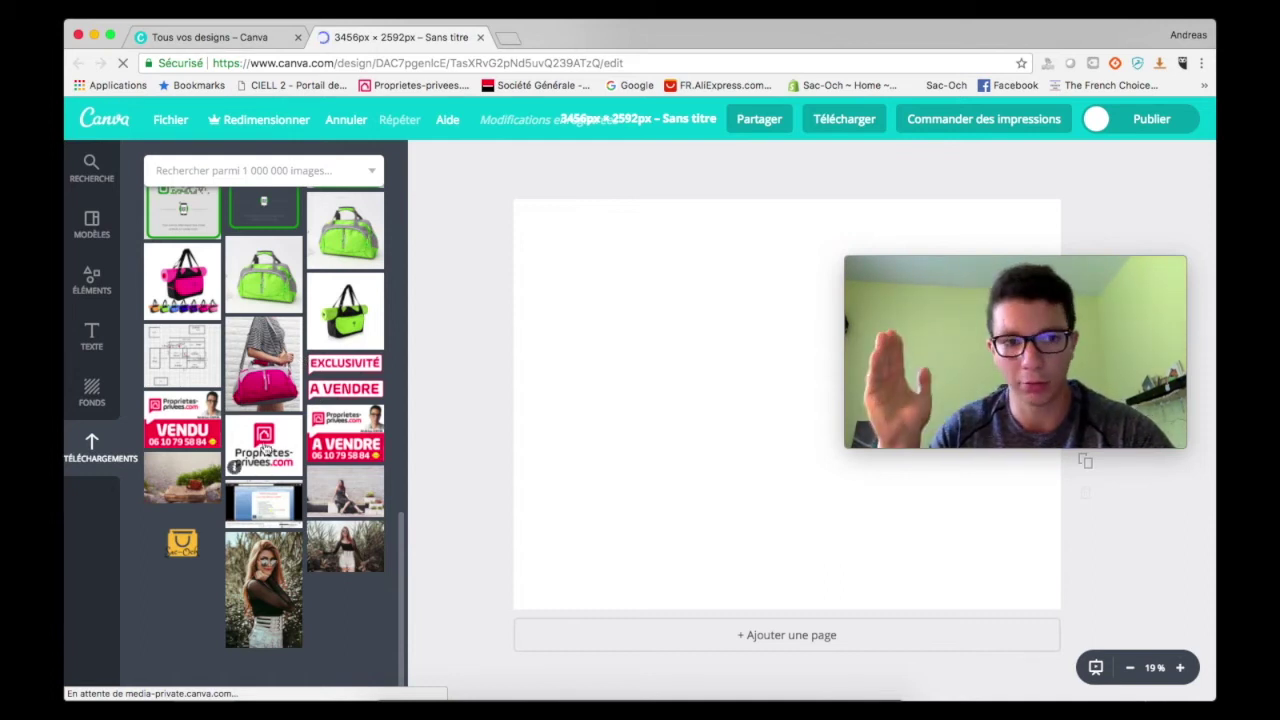
pyautogui.scroll(15, 265, 447)
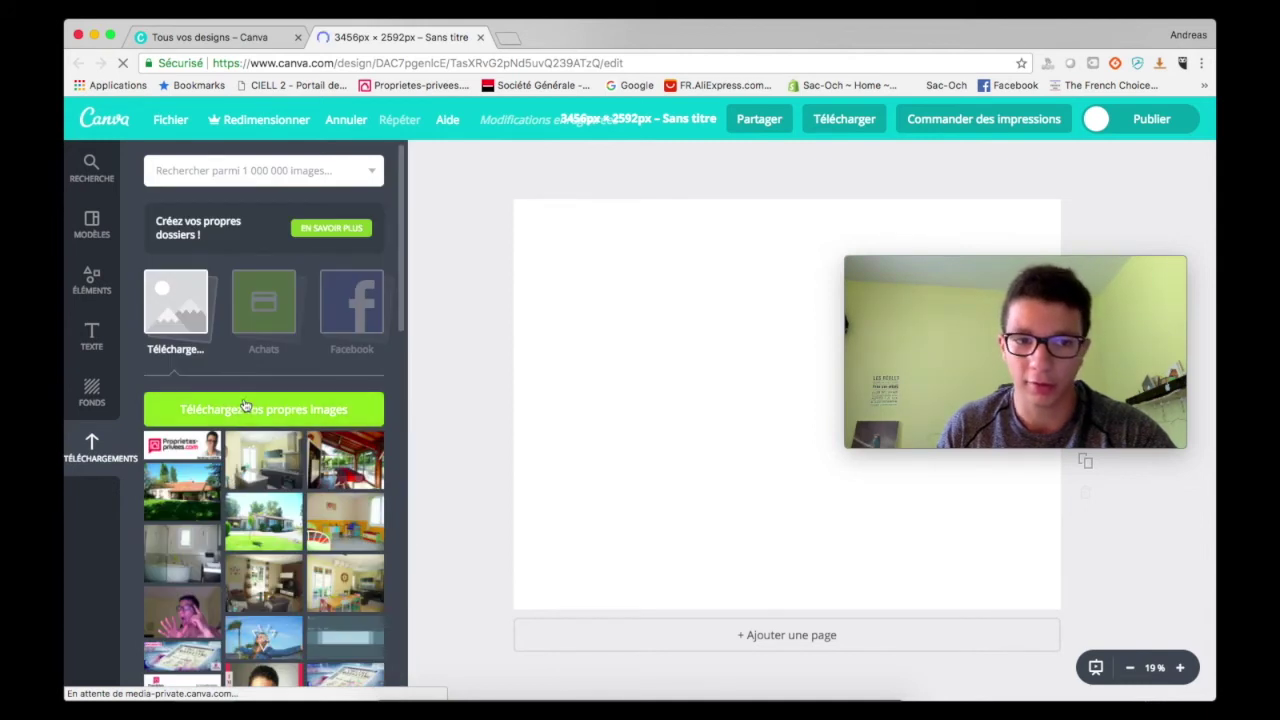
pyautogui.click(307, 414)
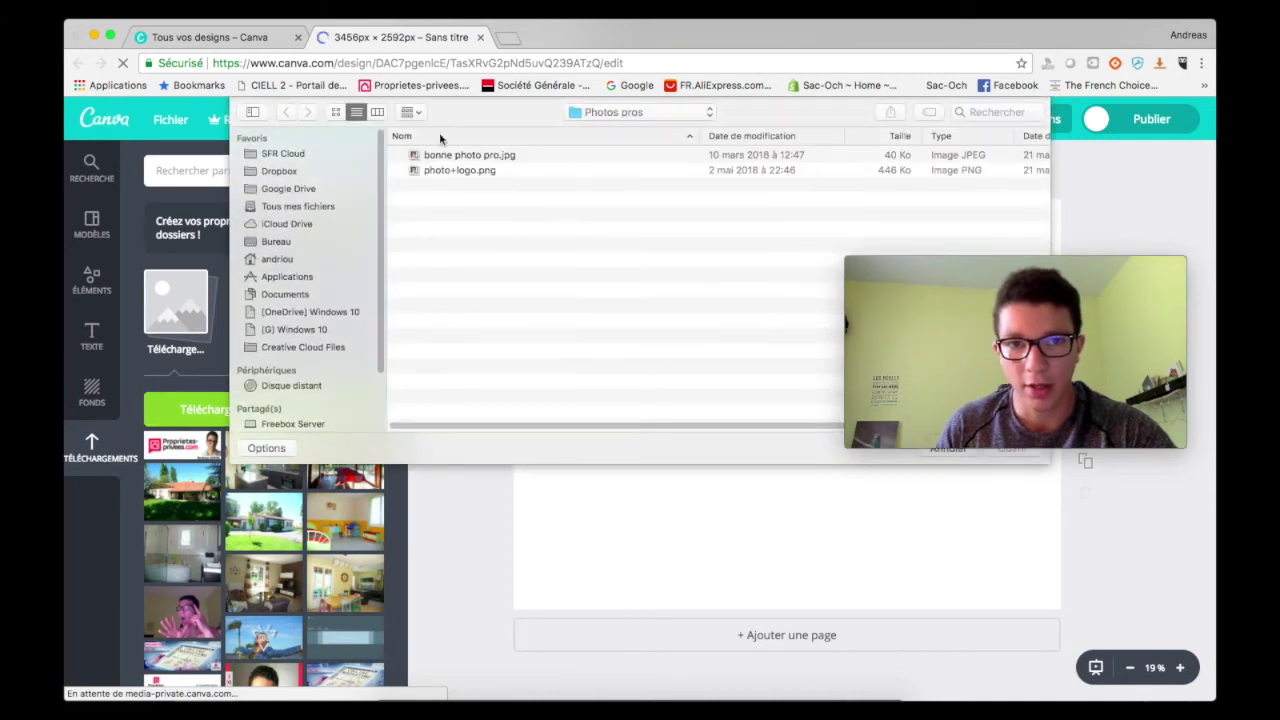
pyautogui.click(476, 162)
pyautogui.click(458, 172)
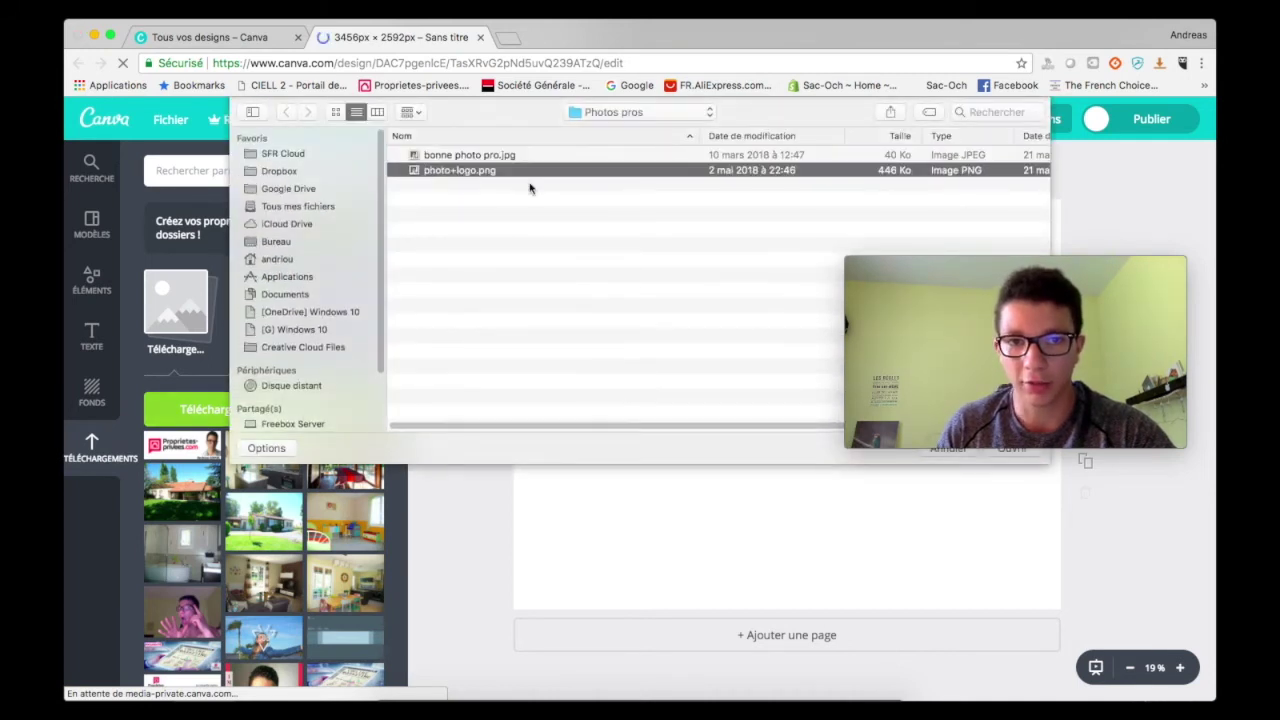
pyautogui.click(481, 158)
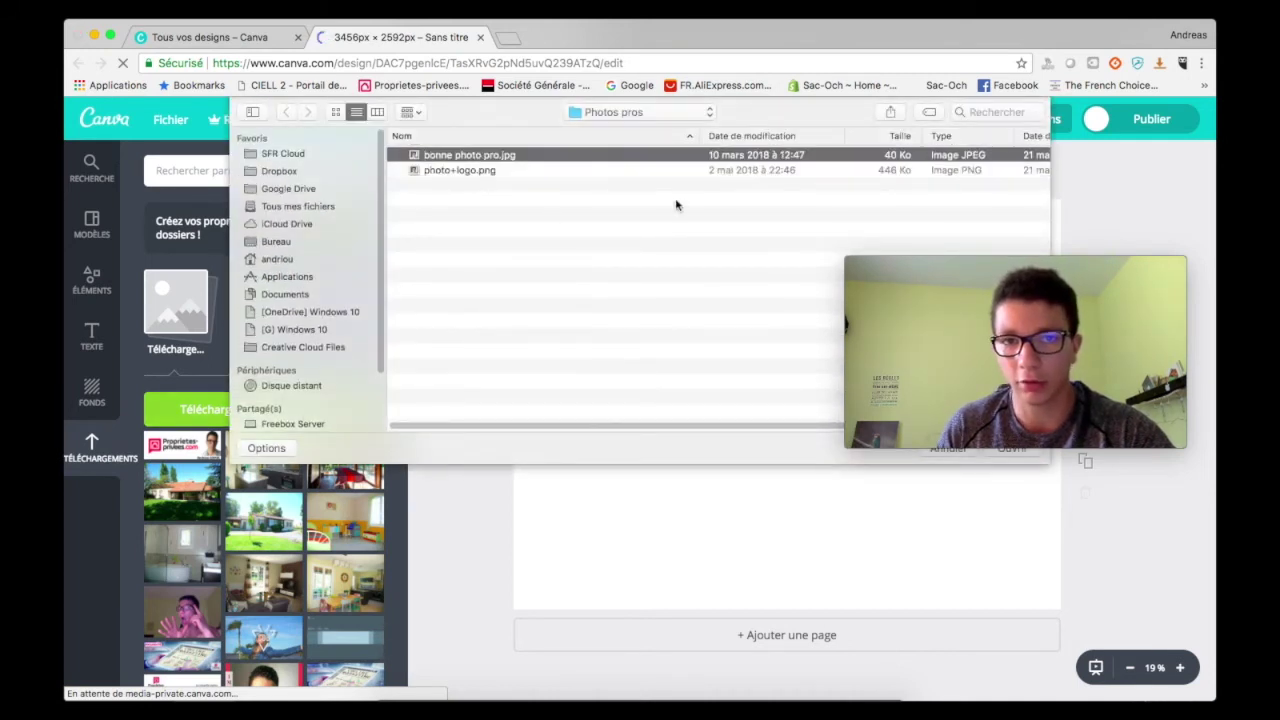
pyautogui.click(461, 172)
pyautogui.doubleClick(459, 172)
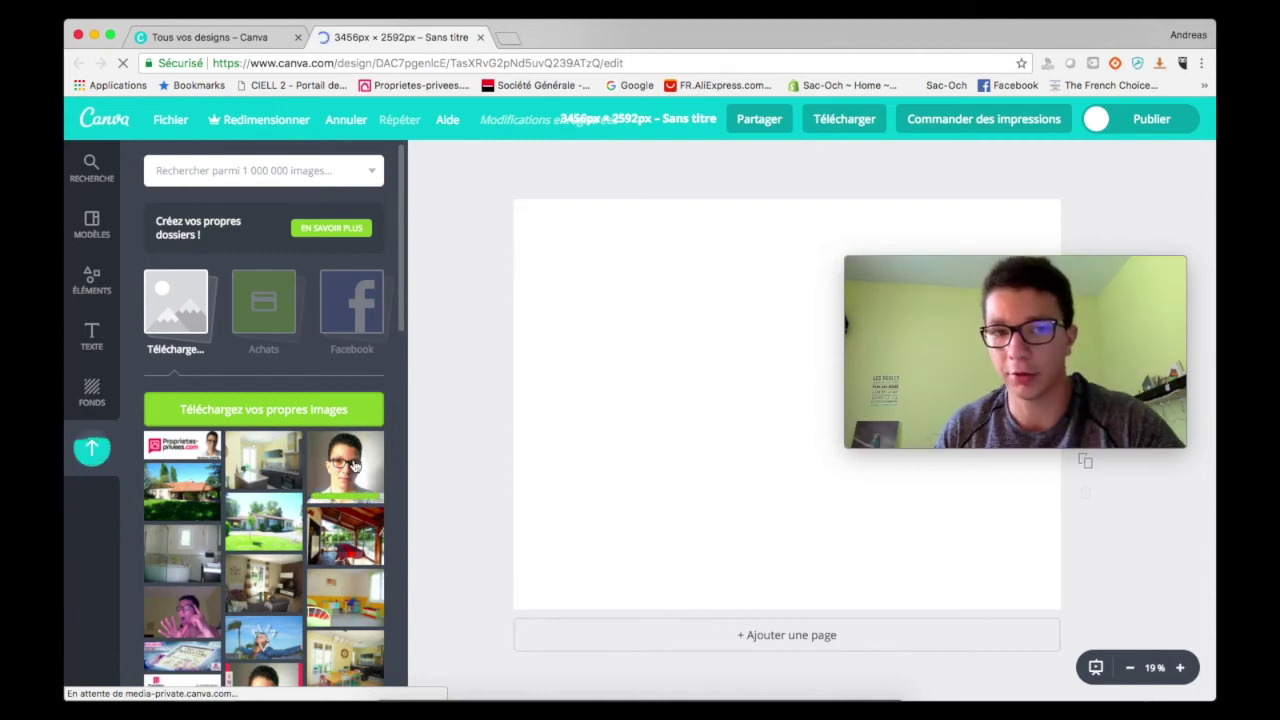
# Add the uploaded veranda photo with the red table to the page and move it to the page's bottom-left corner.
pyautogui.click(347, 533)
pyautogui.moveTo(1047, 208); pyautogui.dragTo(297, 138)
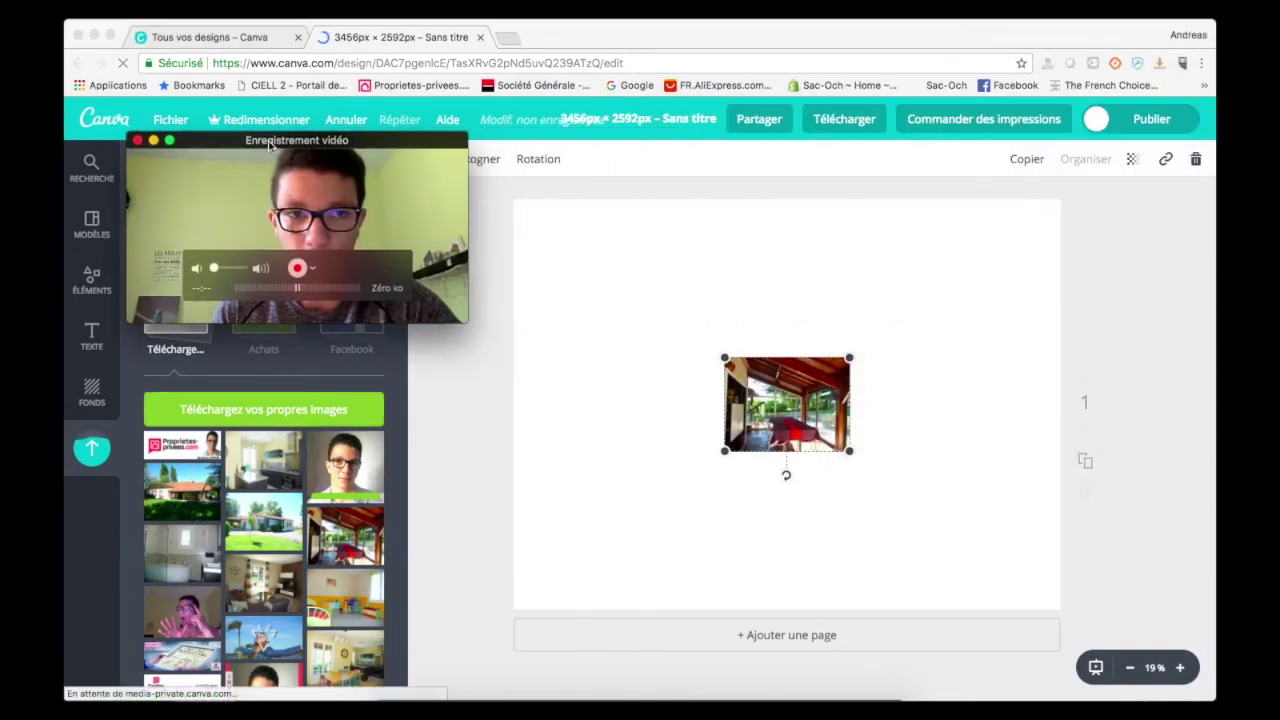
pyautogui.click(790, 400)
pyautogui.moveTo(778, 429); pyautogui.dragTo(580, 565)
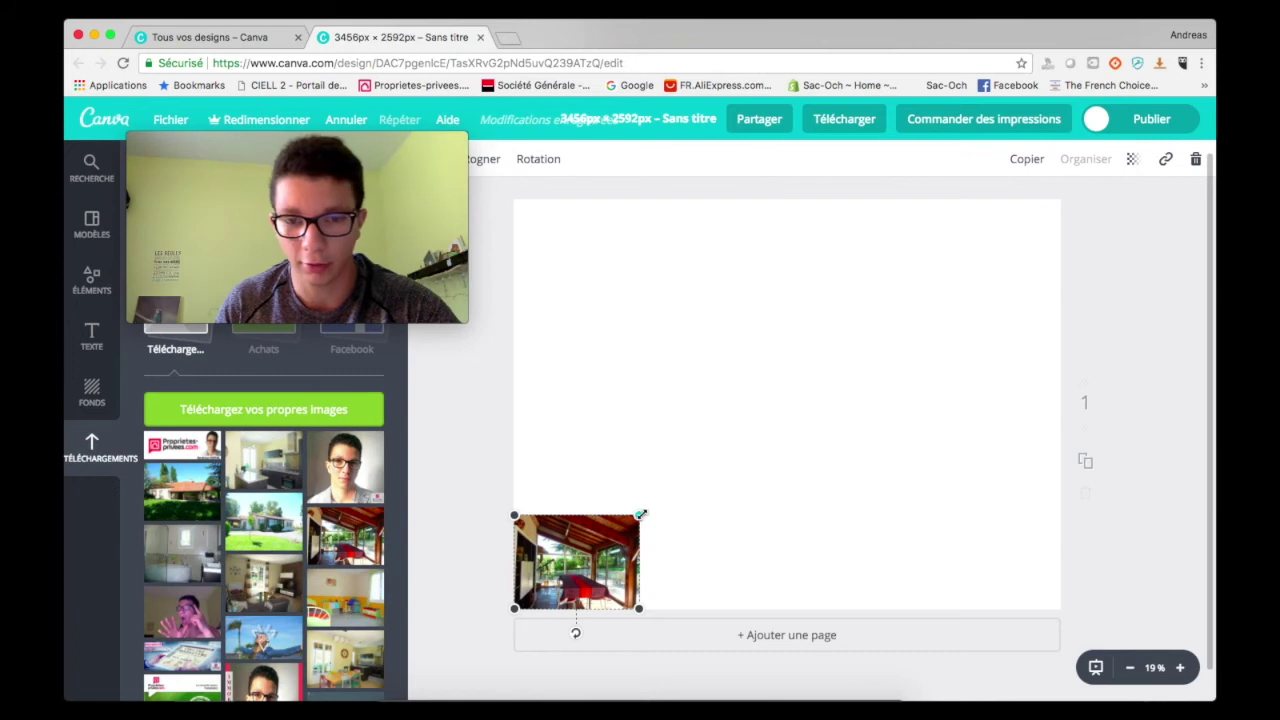
# Enlarge the veranda photo proportionally to cover the whole page, at about 3456 × 2603 px.
pyautogui.moveTo(658, 501); pyautogui.dragTo(1060, 198)
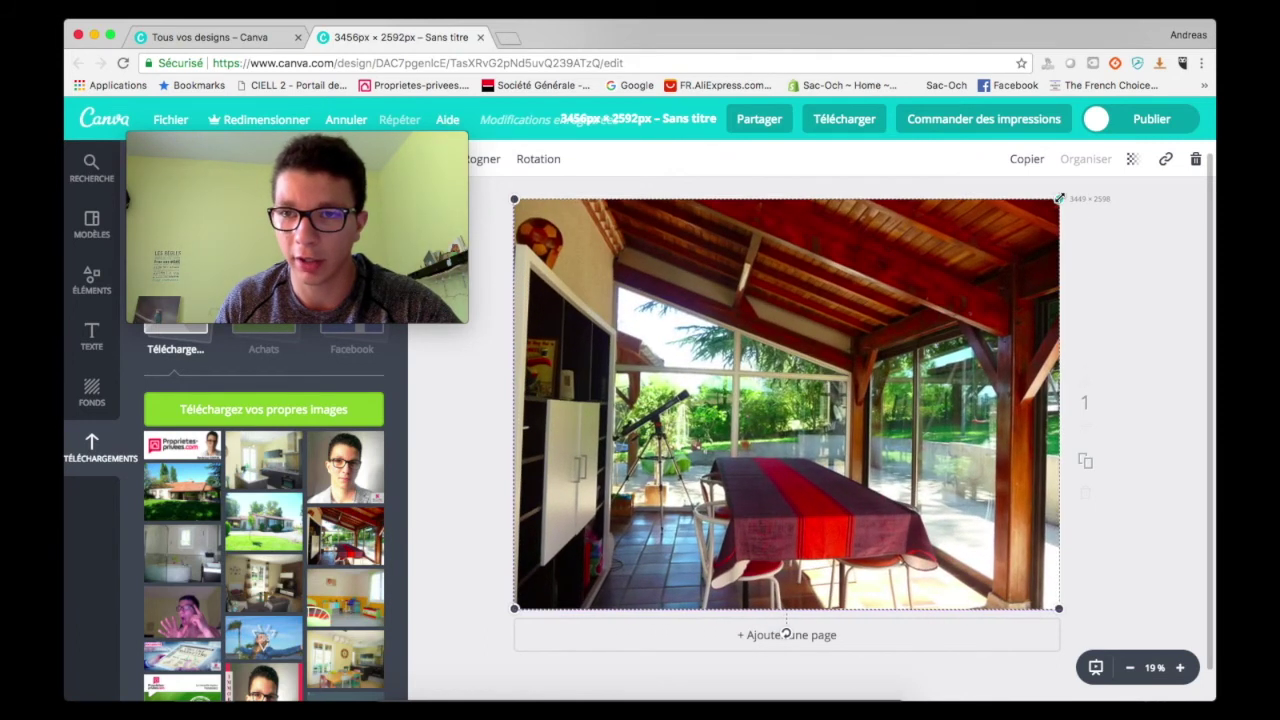
pyautogui.moveTo(1060, 198); pyautogui.dragTo(1060, 197)
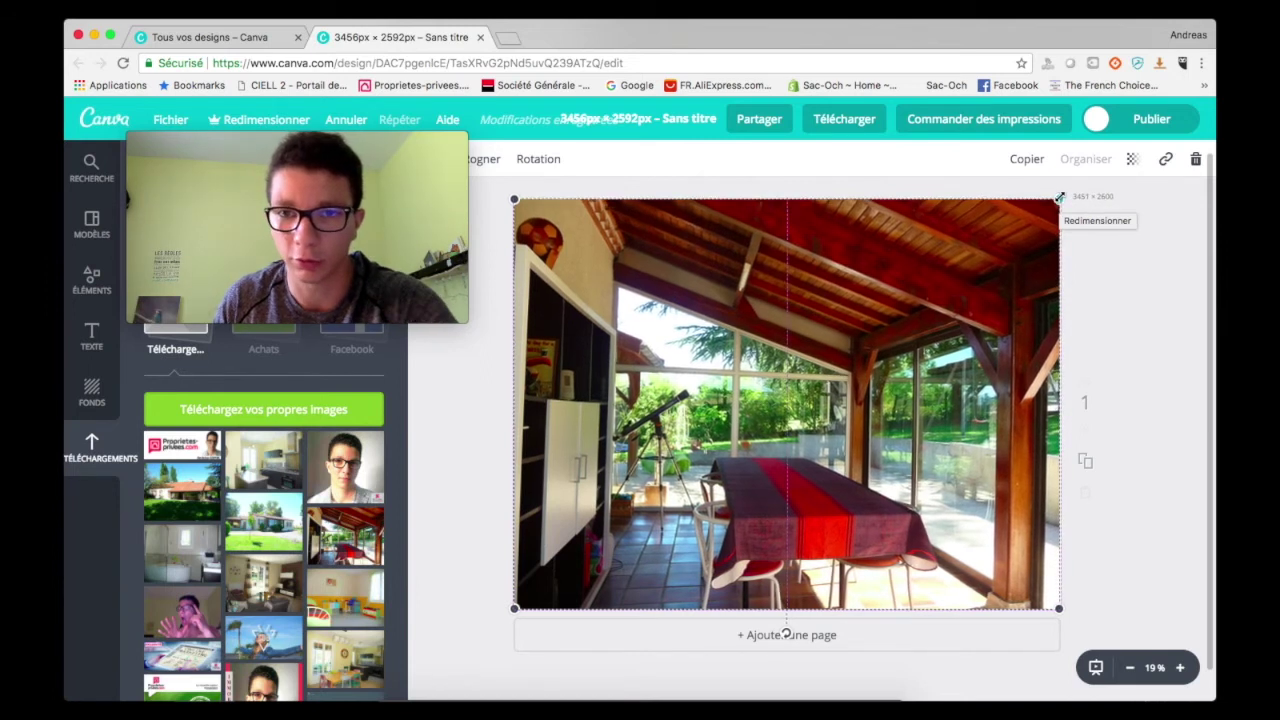
pyautogui.moveTo(1060, 197); pyautogui.dragTo(1061, 196)
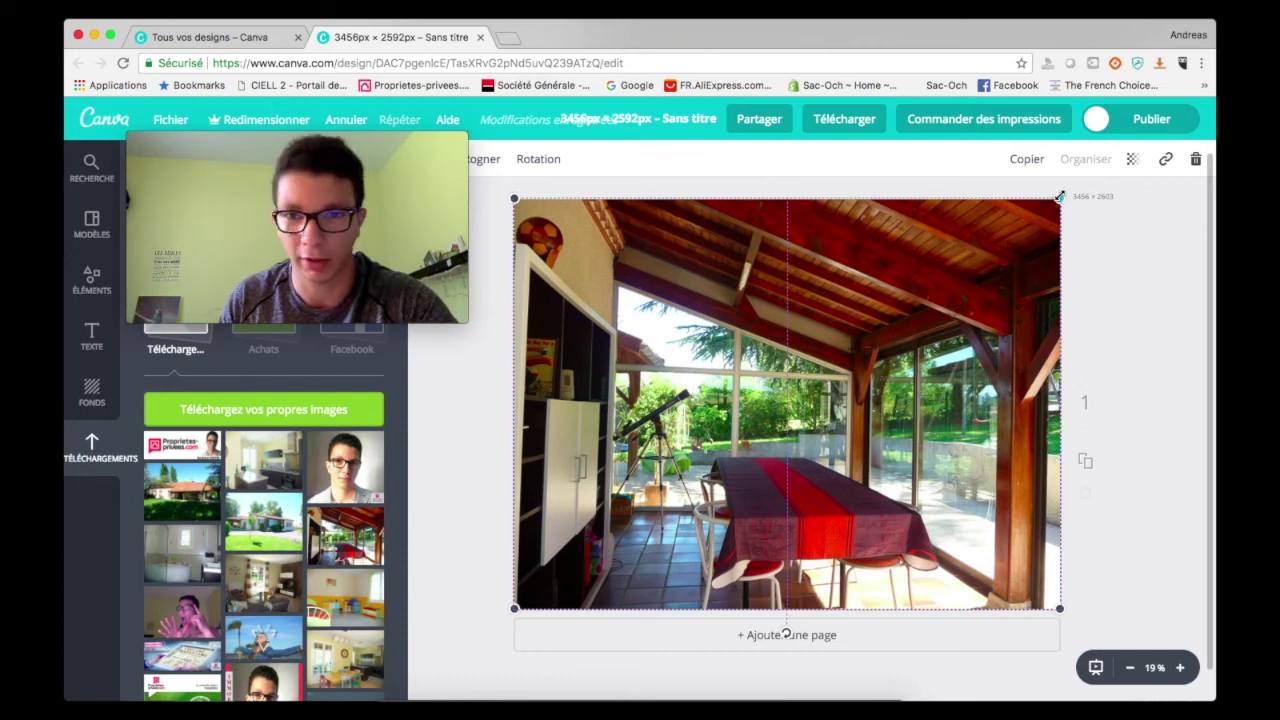
pyautogui.click(1061, 197)
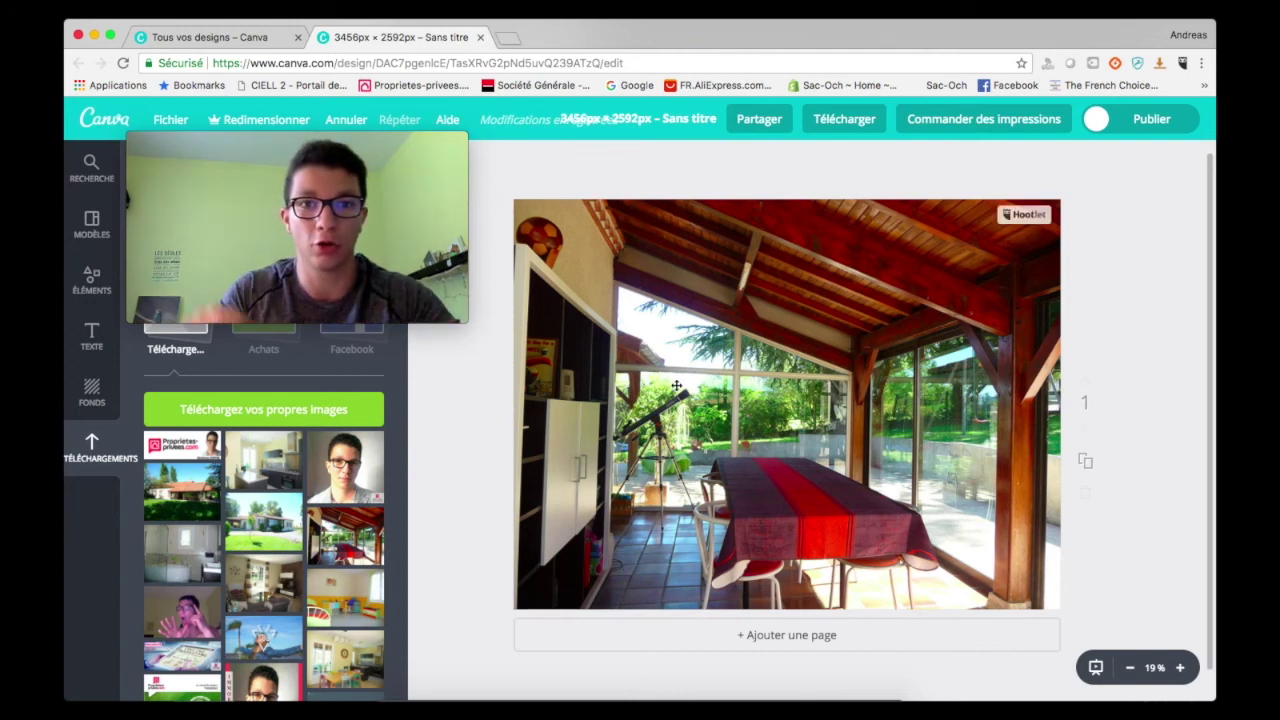
# Try enlarging the veranda photo past the page's lower-left corner, undo the resize and deselect the photo.
pyautogui.click(810, 355)
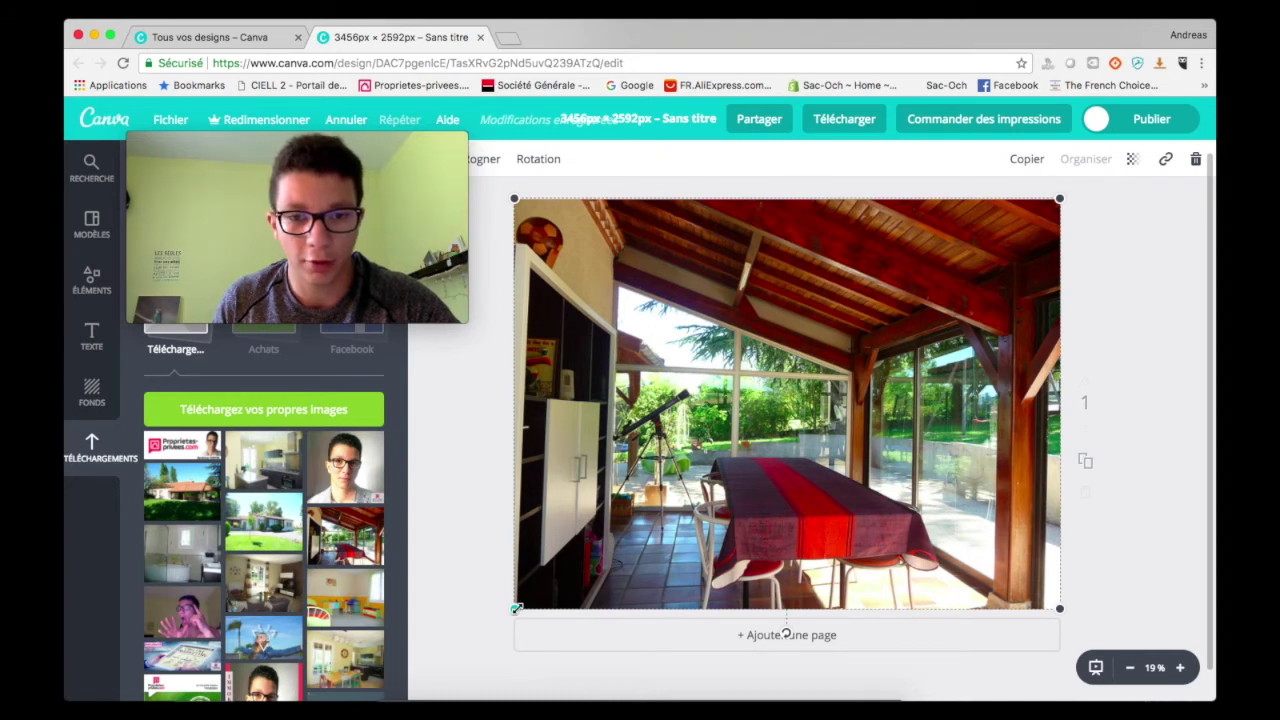
pyautogui.moveTo(516, 608); pyautogui.dragTo(466, 667)
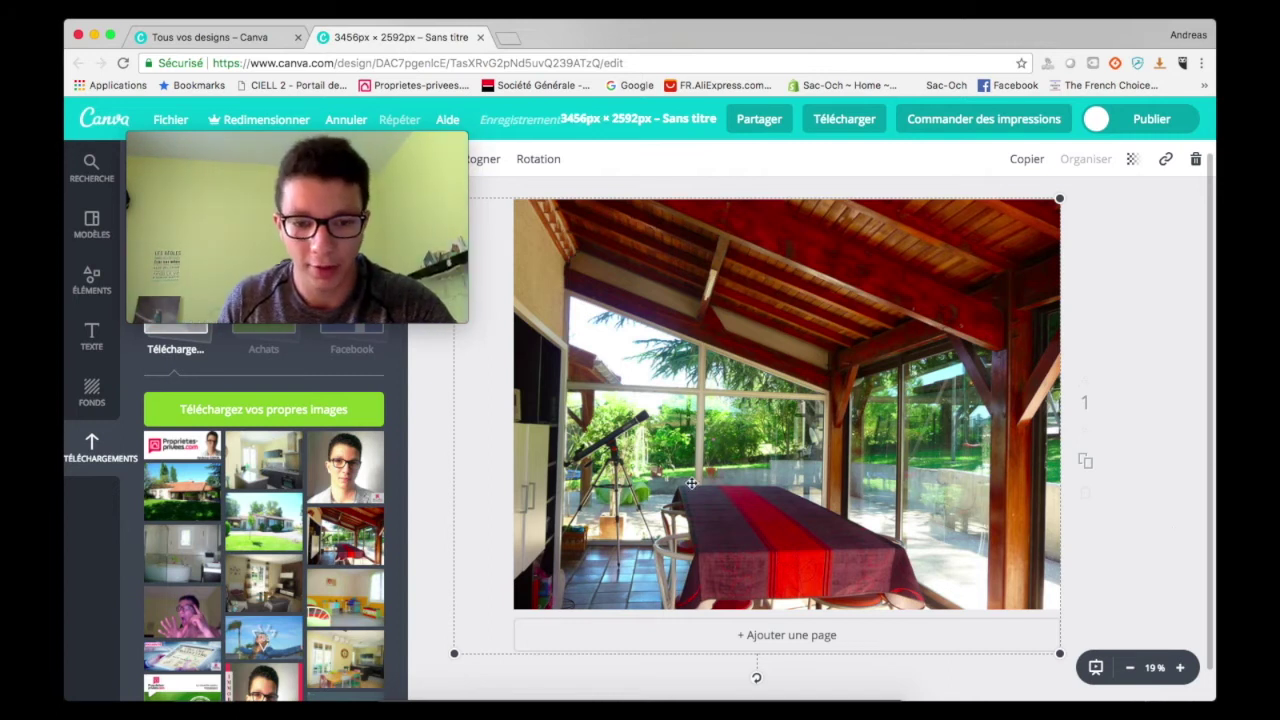
pyautogui.press('super+z')
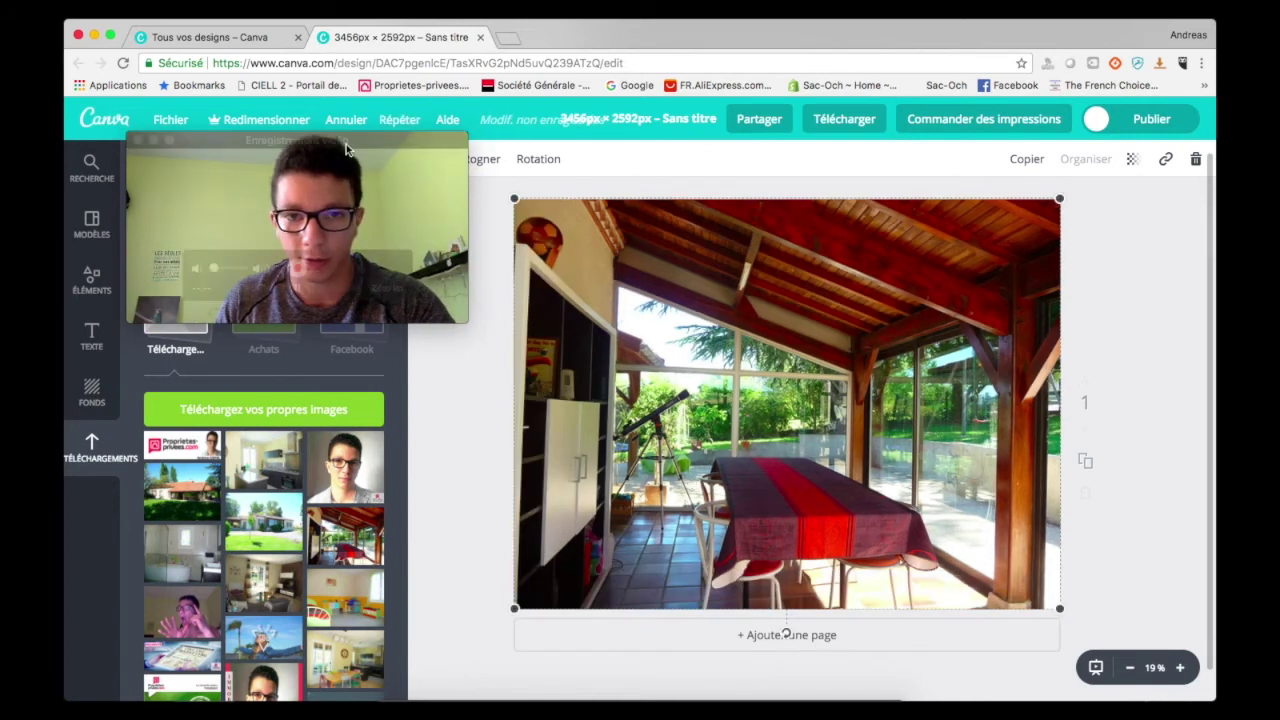
pyautogui.click(1192, 325)
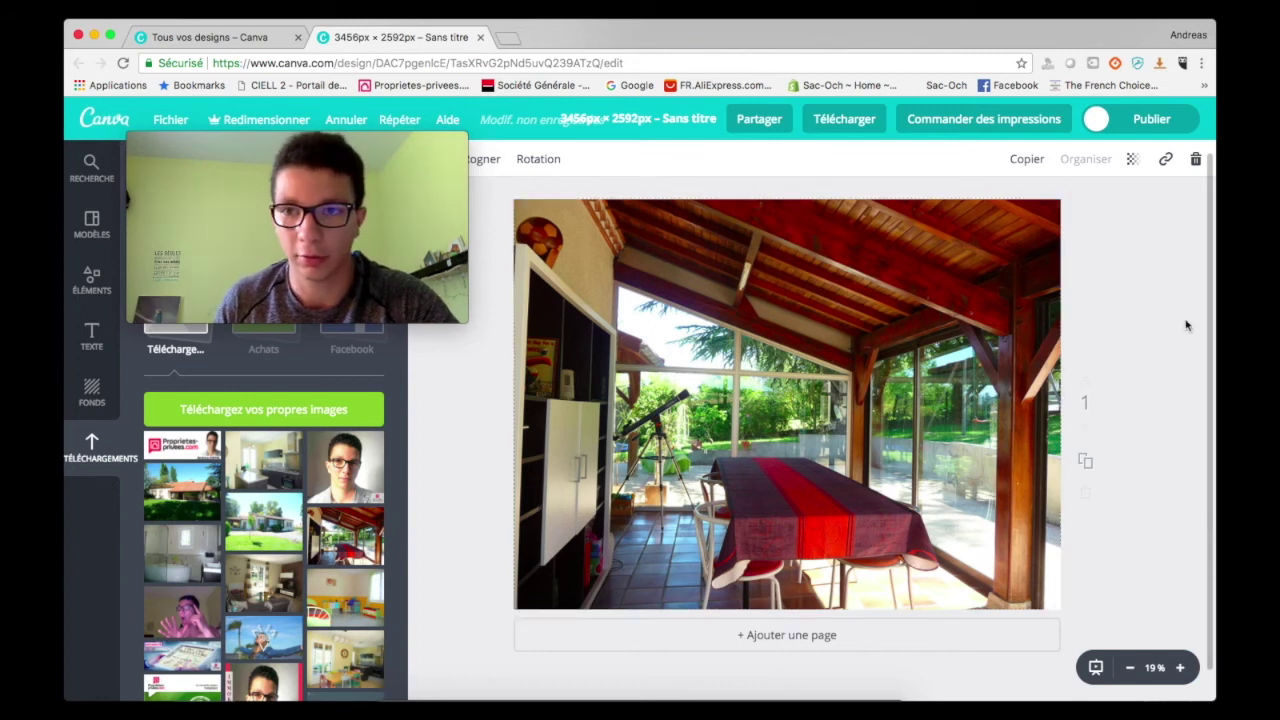
# Add the uploaded Proprietes-privees.com logo and place it in the bottom-right corner of the veranda photo.
pyautogui.moveTo(247, 140)
pyautogui.moveTo(226, 145); pyautogui.dragTo(966, 168)
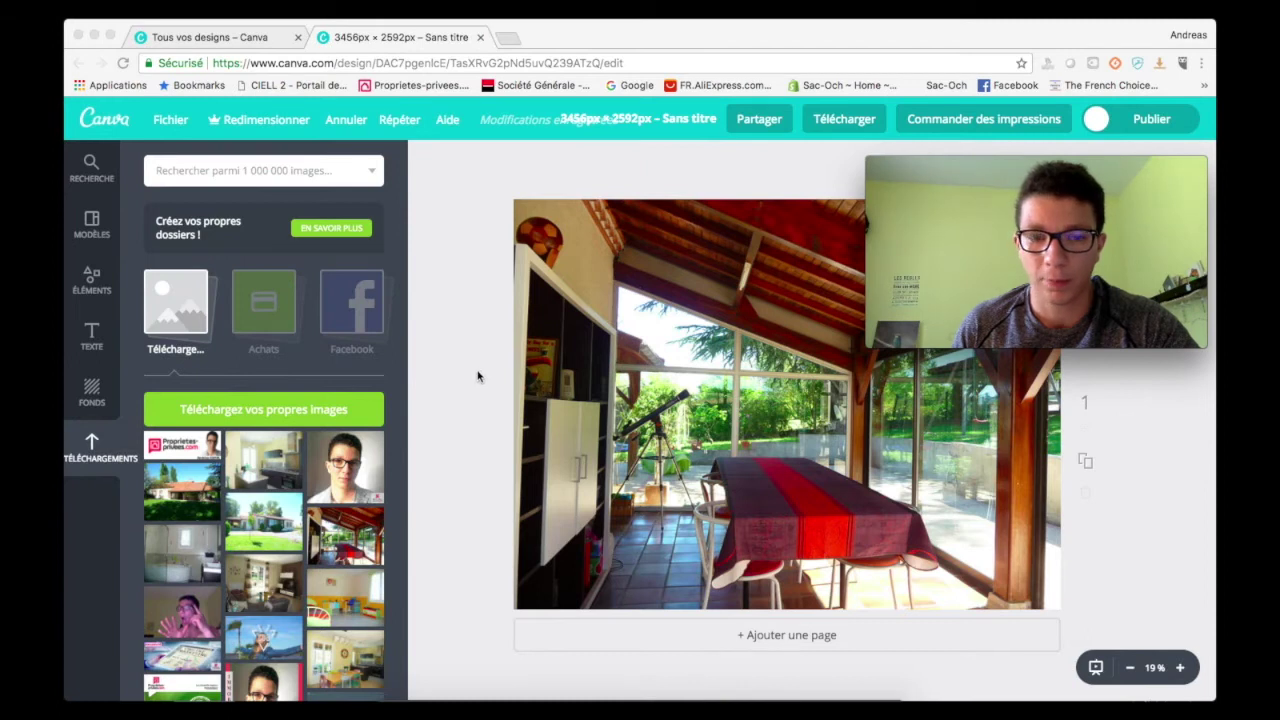
pyautogui.scroll(-10, 318, 541)
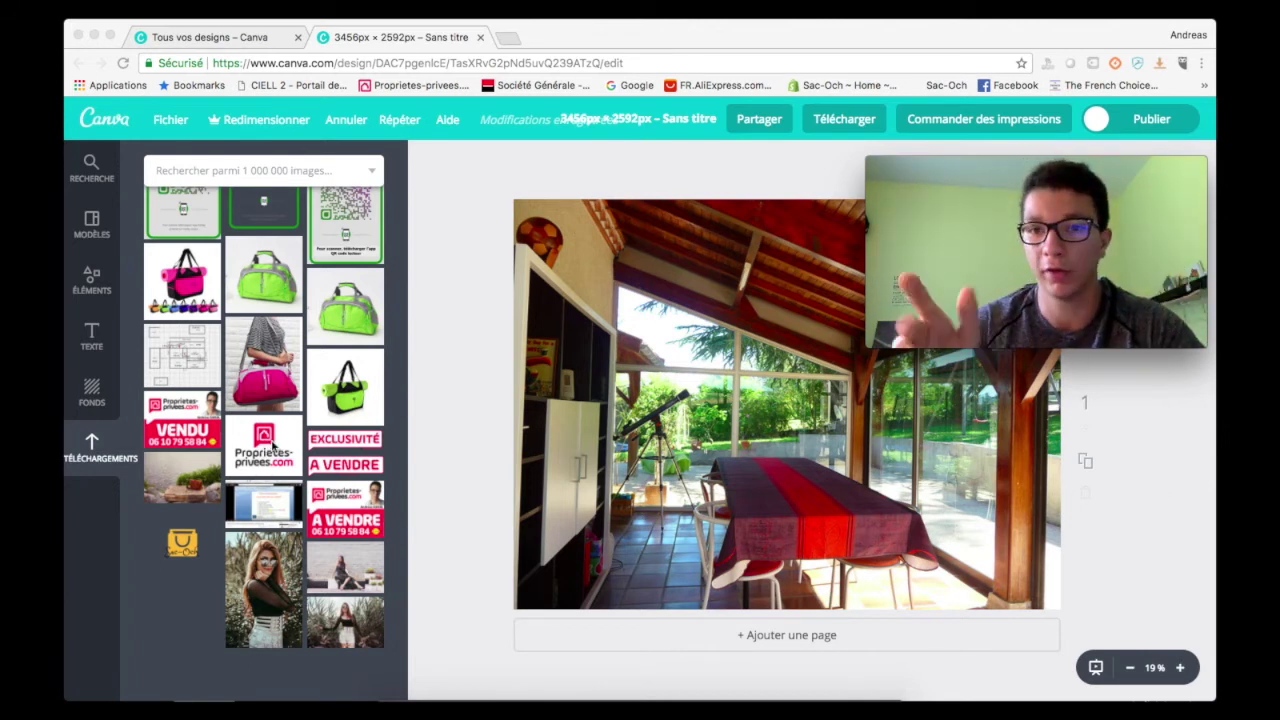
pyautogui.click(262, 447)
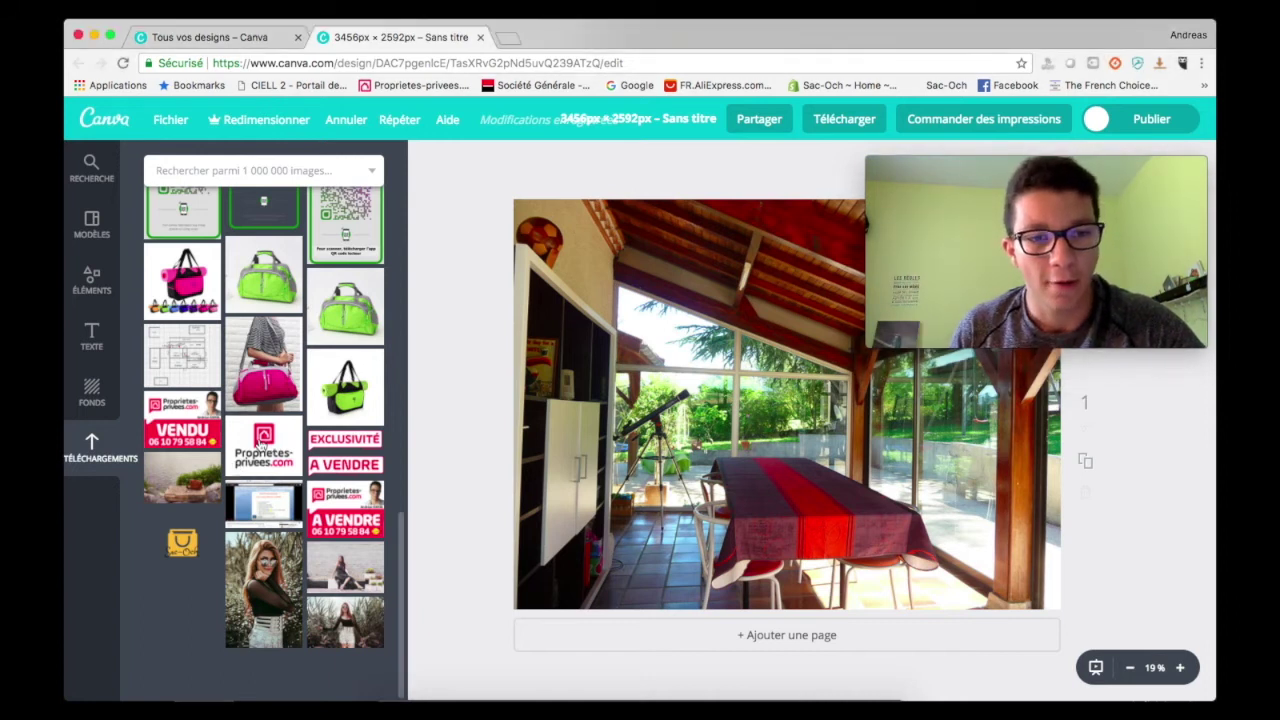
pyautogui.click(262, 447)
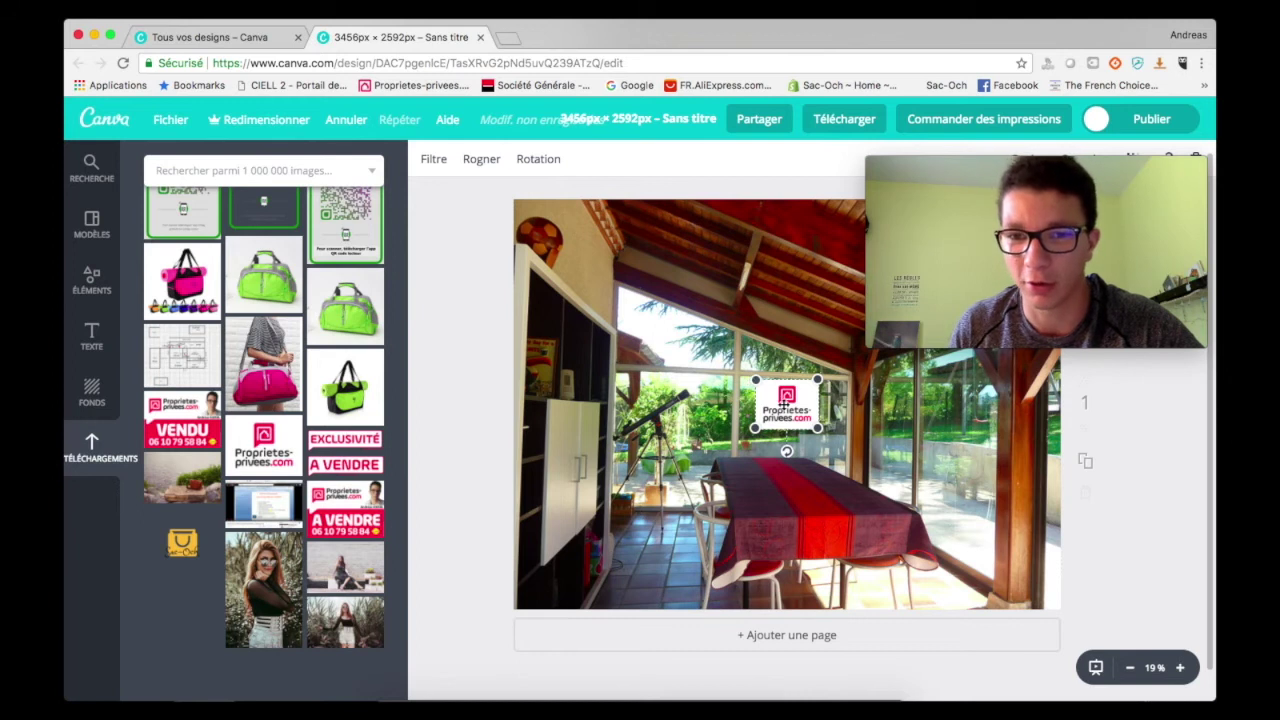
pyautogui.moveTo(783, 400); pyautogui.dragTo(1028, 590)
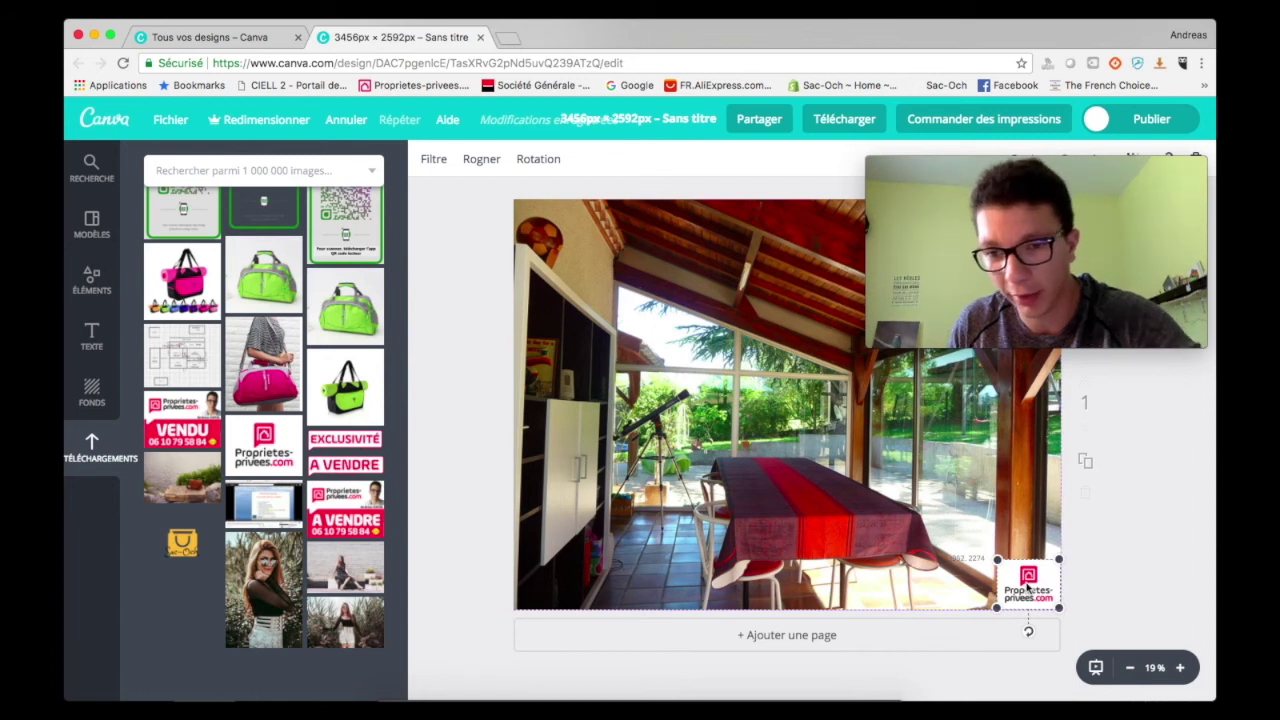
pyautogui.moveTo(1026, 590)
pyautogui.mouseDown()
pyautogui.moveTo(1020, 570)
pyautogui.moveTo(1028, 587)
pyautogui.mouseUp()
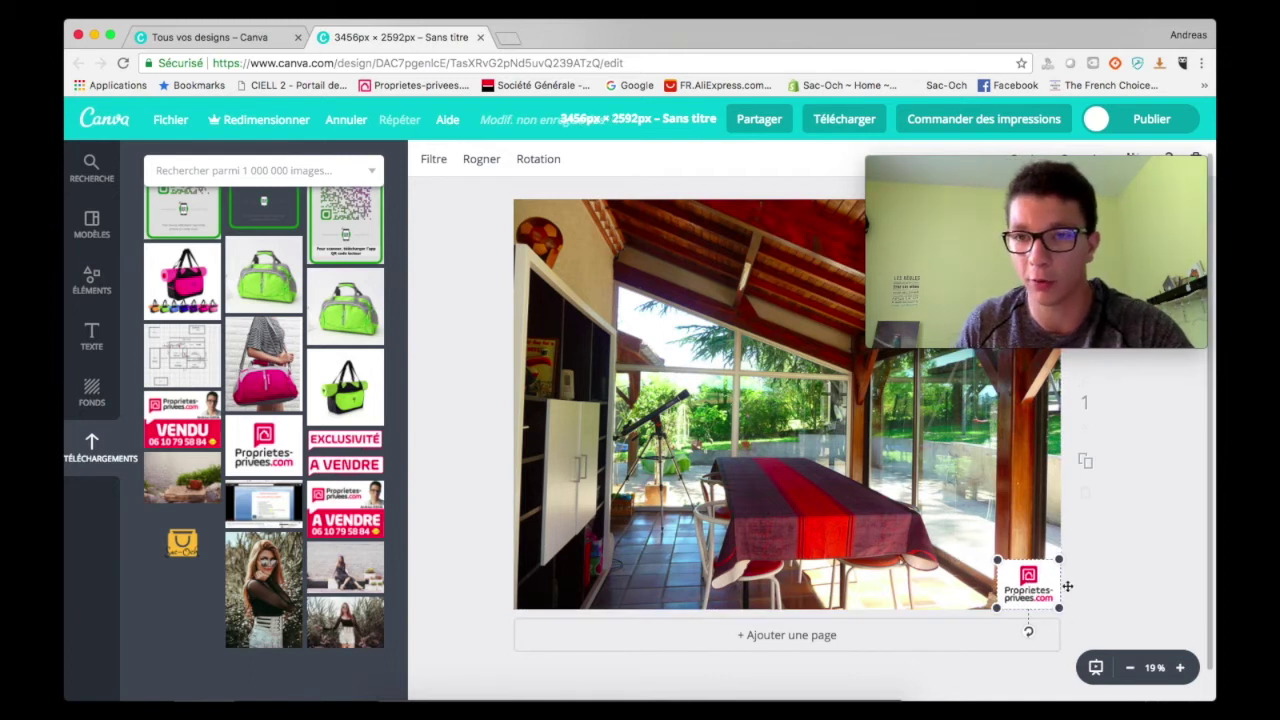
# Set the Proprietes-privees.com logo's transparency to 50 and deselect it.
pyautogui.moveTo(994, 168); pyautogui.dragTo(720, 256)
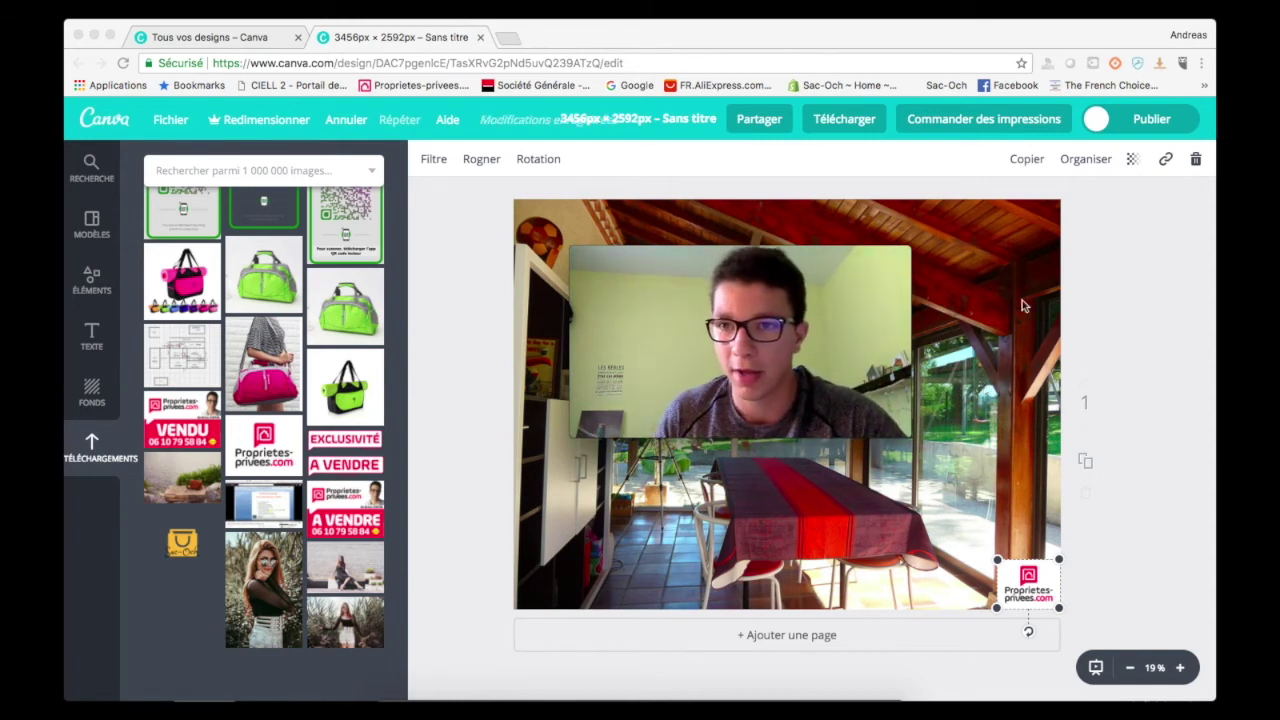
pyautogui.click(1134, 195)
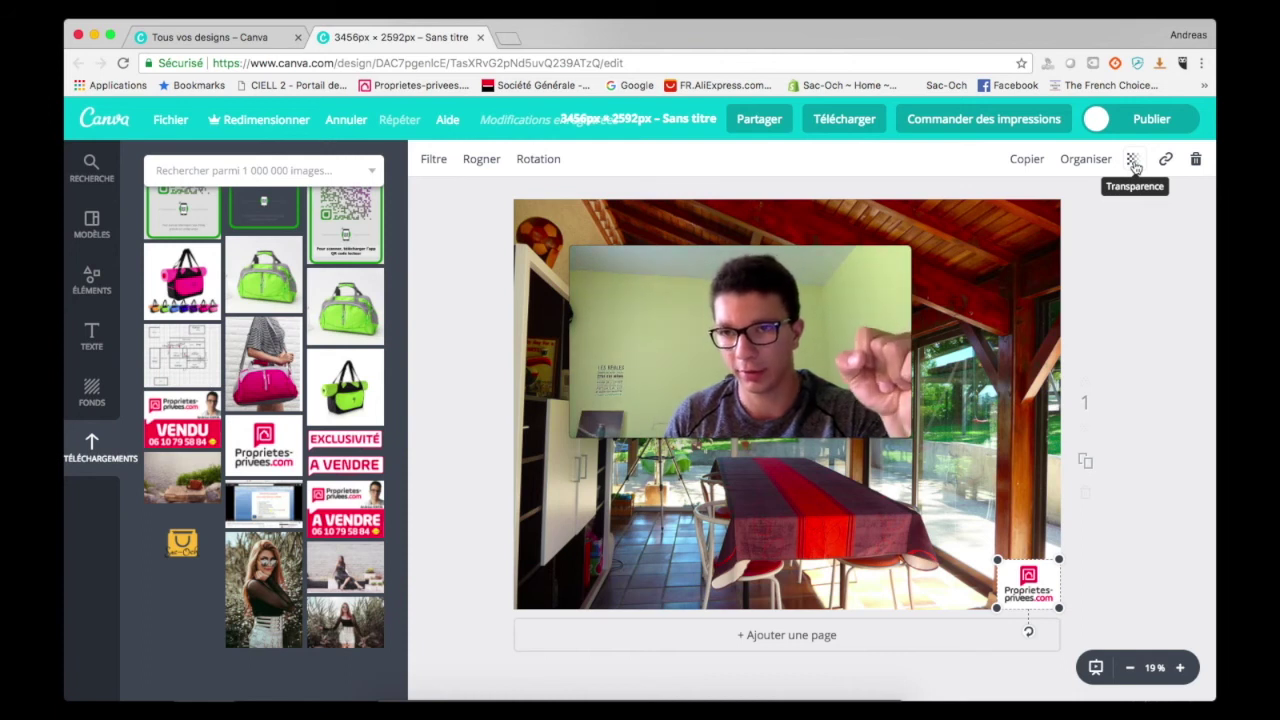
pyautogui.click(1134, 164)
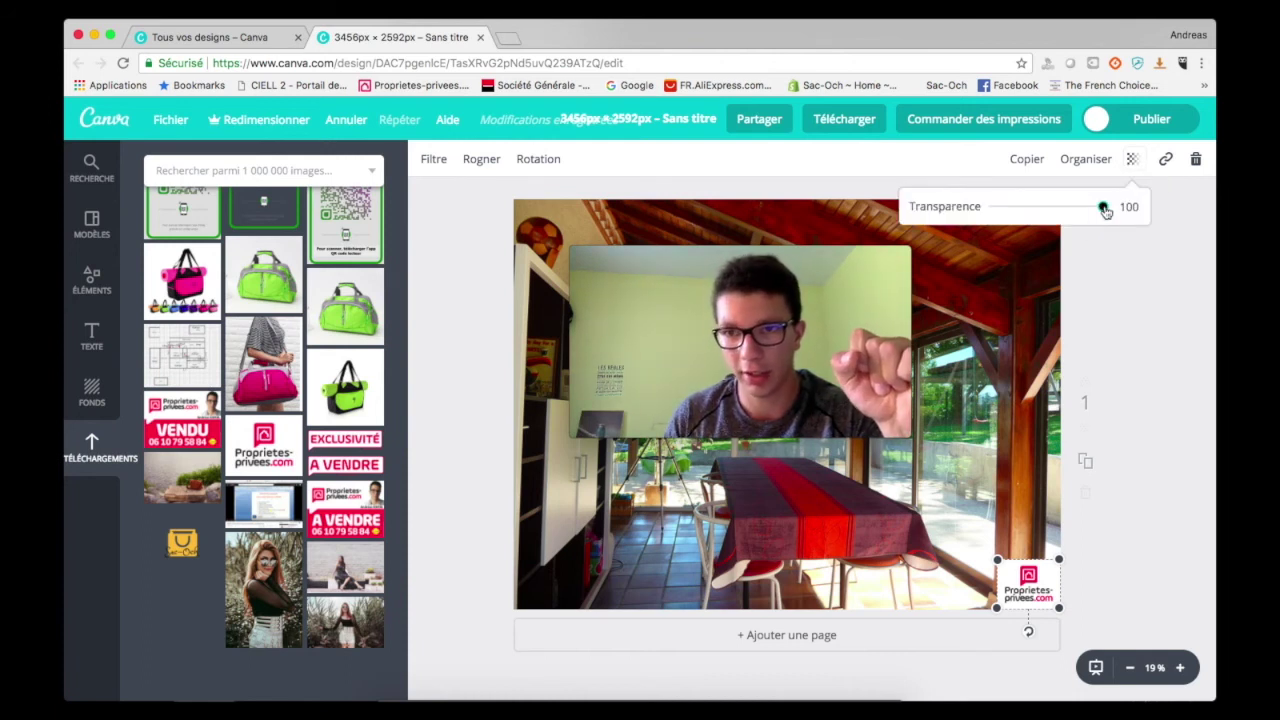
pyautogui.moveTo(1103, 209); pyautogui.dragTo(1052, 216)
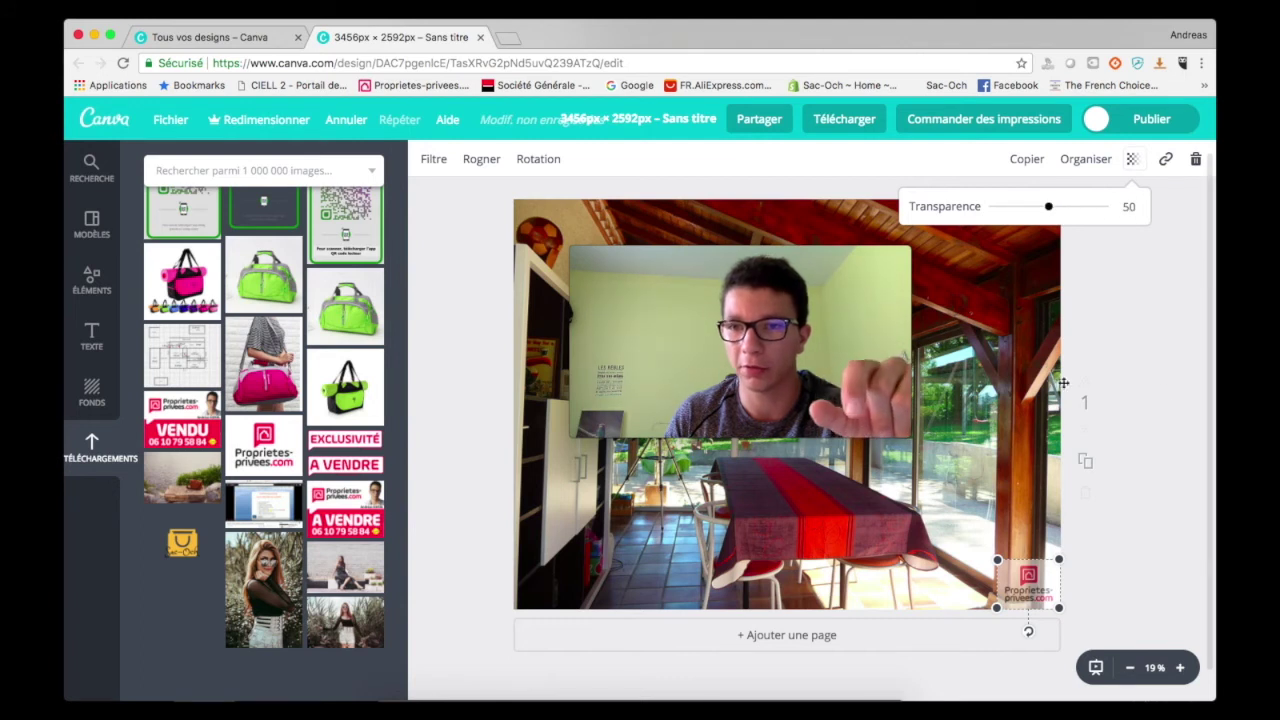
pyautogui.click(1155, 330)
pyautogui.click(1155, 330)
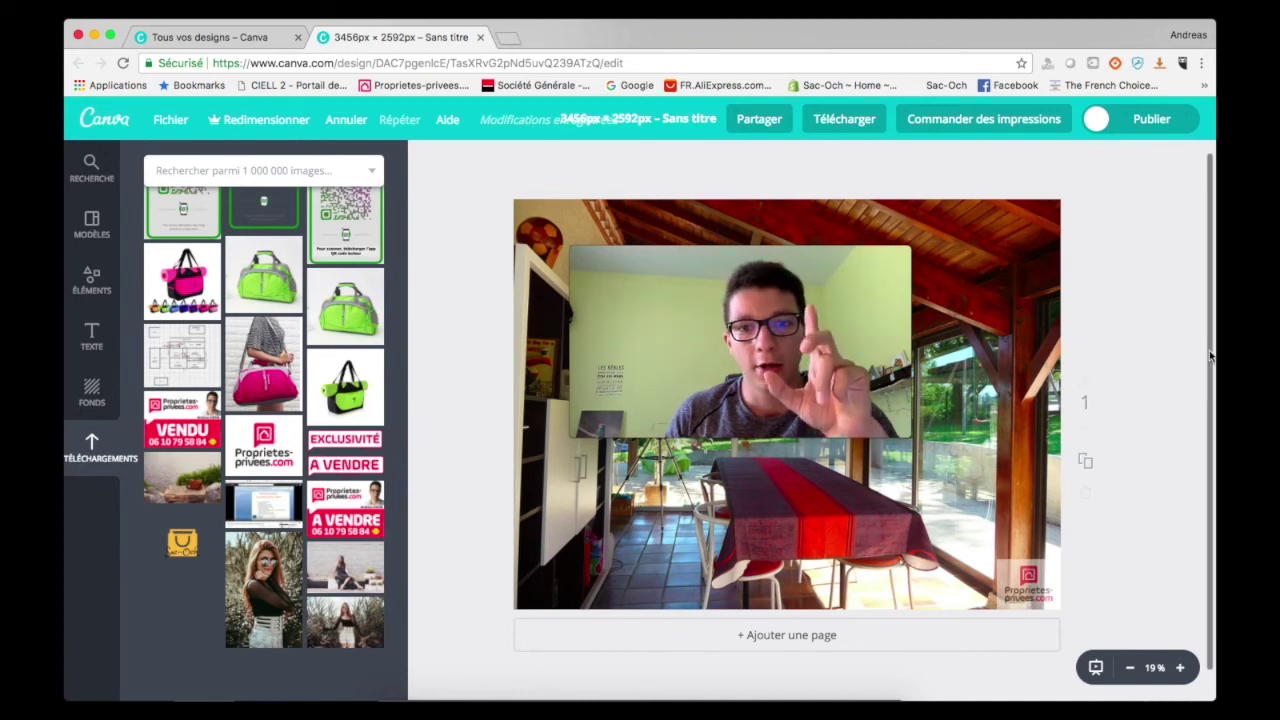
pyautogui.moveTo(772, 259)
pyautogui.moveTo(772, 259); pyautogui.dragTo(1069, 162)
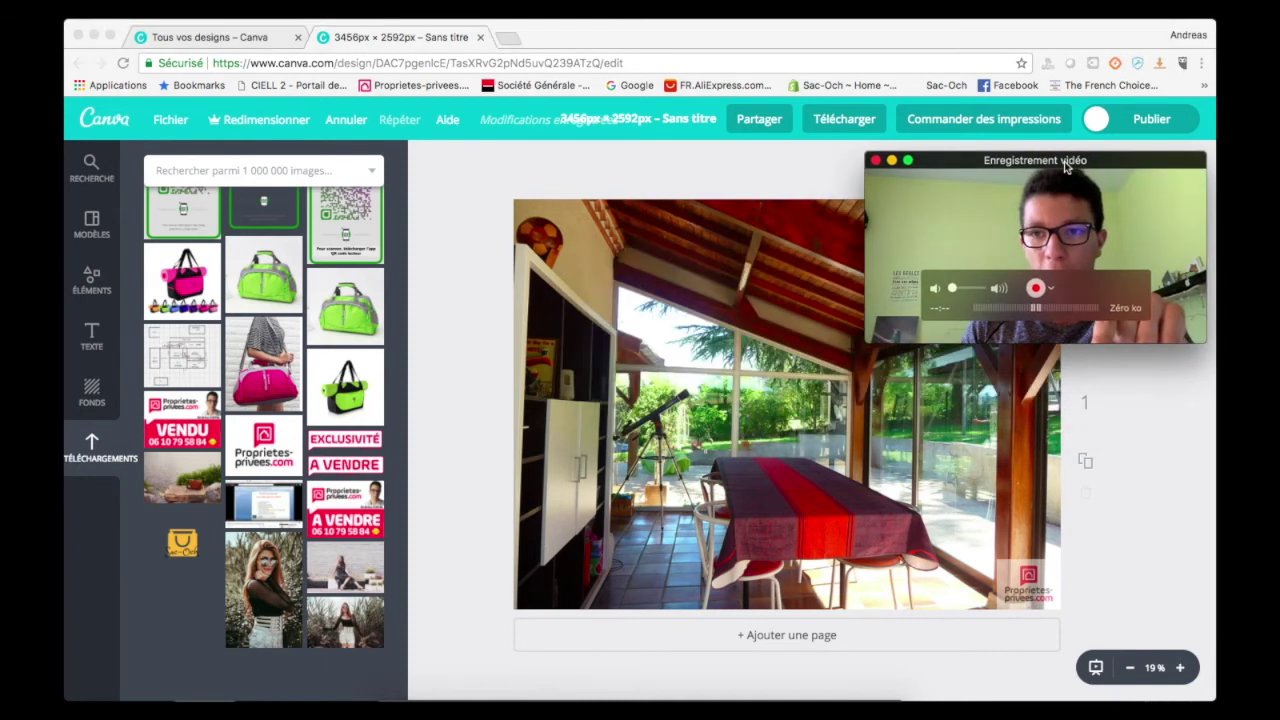
# Add the uploaded A VENDRE banner to the page.
pyautogui.click(178, 418)
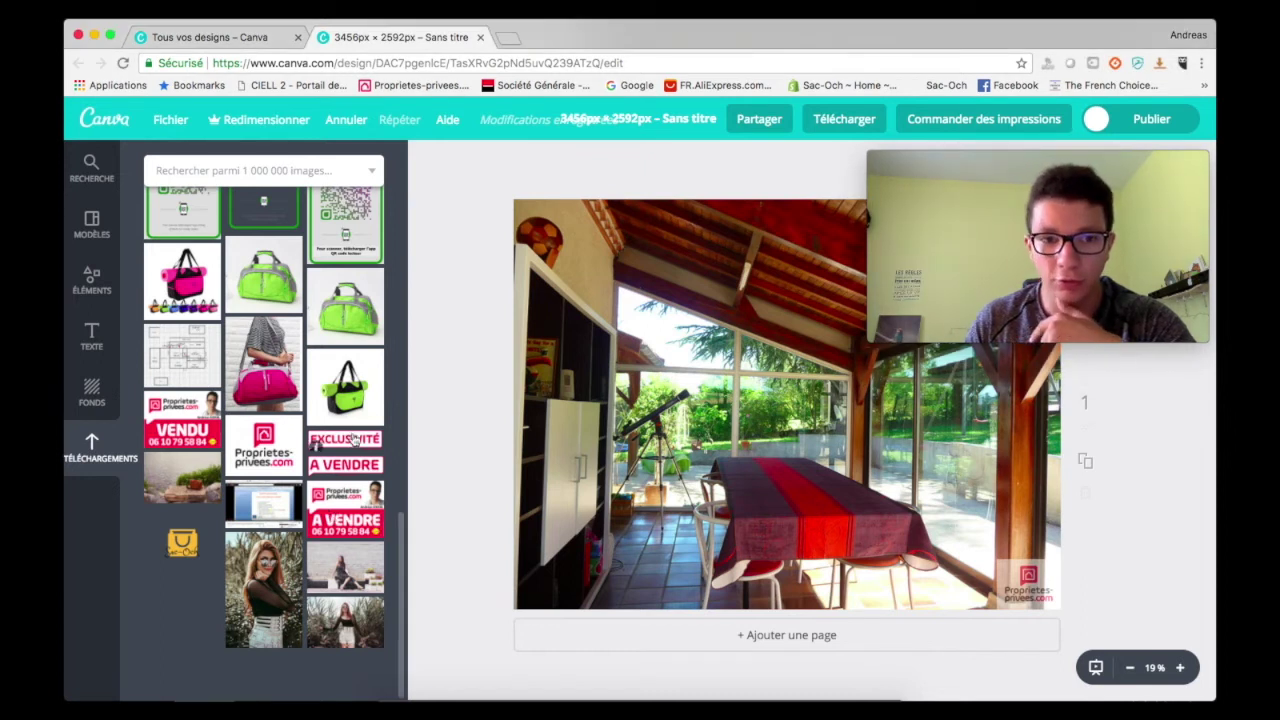
pyautogui.click(354, 440)
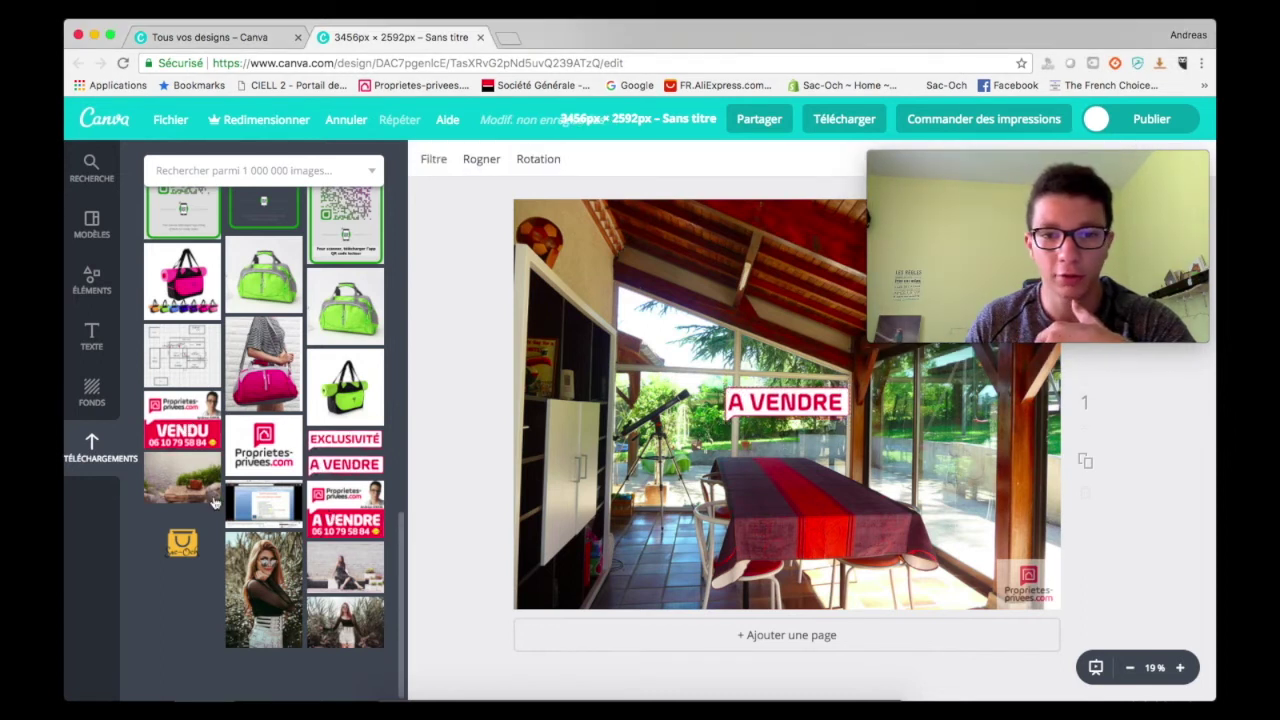
# Try the uploaded VENDU sign in the photo's bottom-left corner and delete it.
pyautogui.click(182, 420)
pyautogui.moveTo(795, 411); pyautogui.dragTo(591, 563)
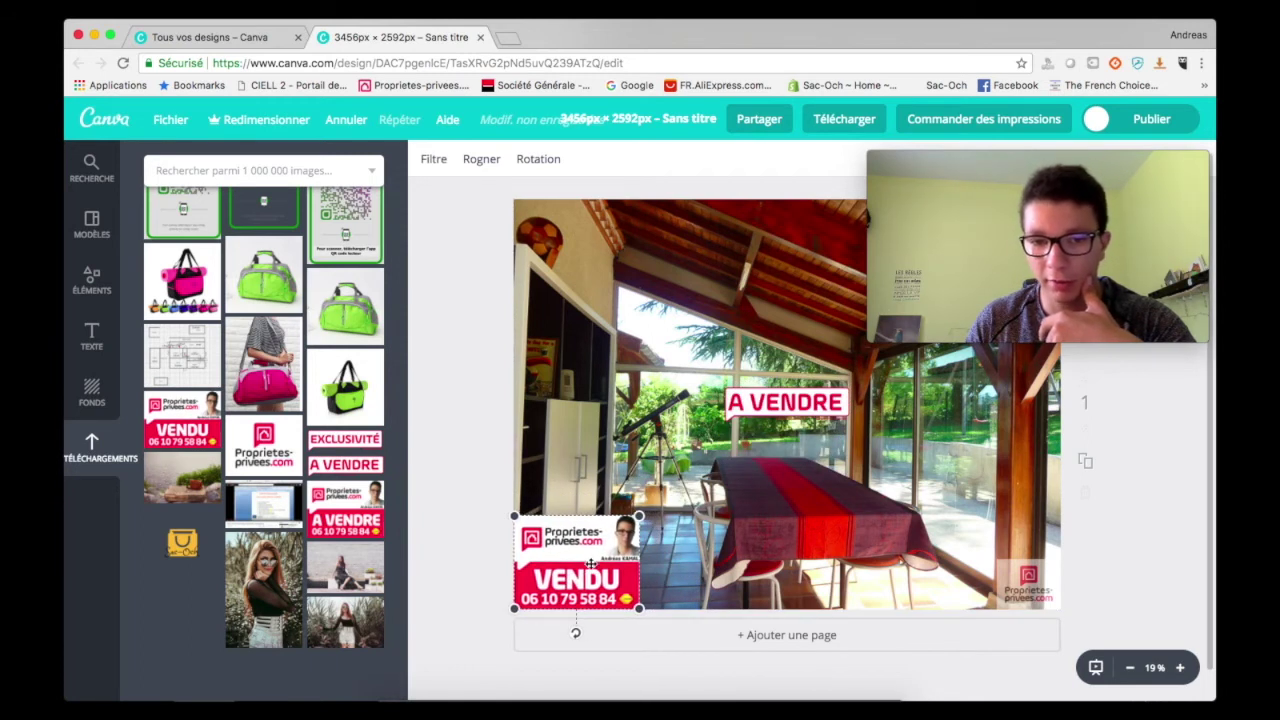
pyautogui.press('Delete')
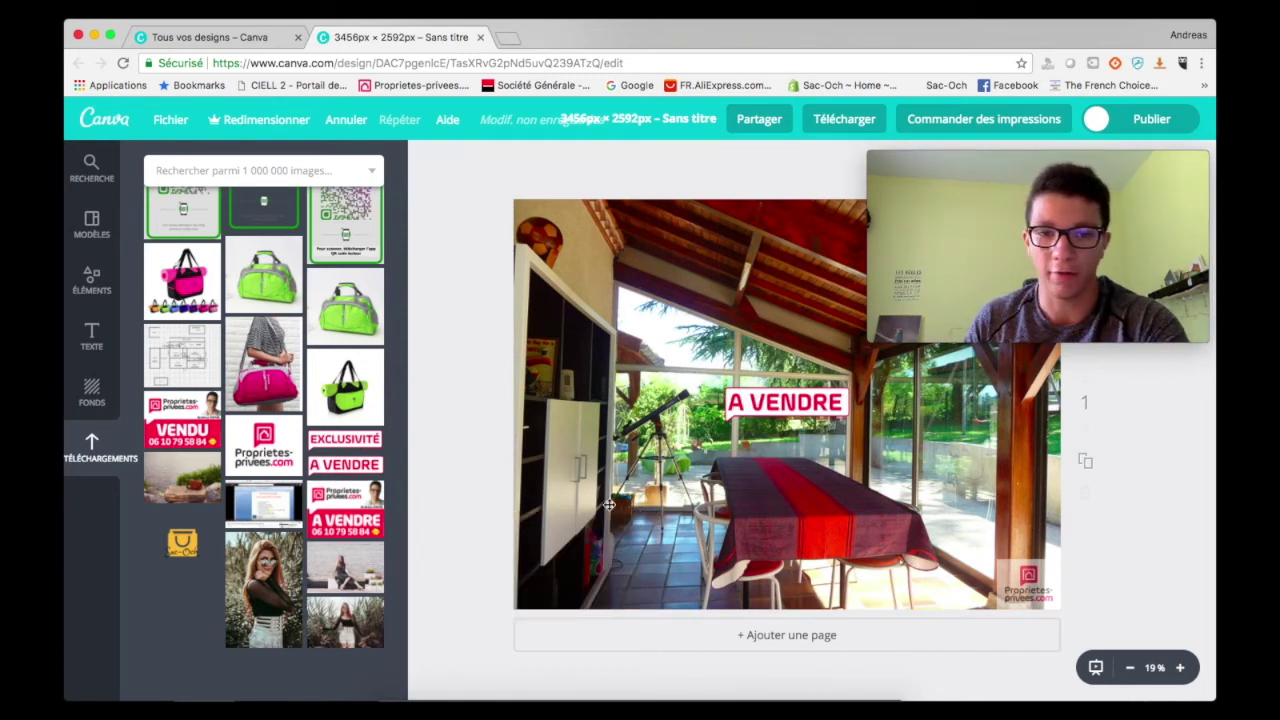
# Add the uploaded A VENDRE agent sign over the white cabinet, with the small A VENDRE and EXCLUSIVITÉ banners along the photo's upper edge.
pyautogui.click(345, 510)
pyautogui.moveTo(790, 420); pyautogui.dragTo(602, 450)
pyautogui.moveTo(782, 402); pyautogui.dragTo(774, 251)
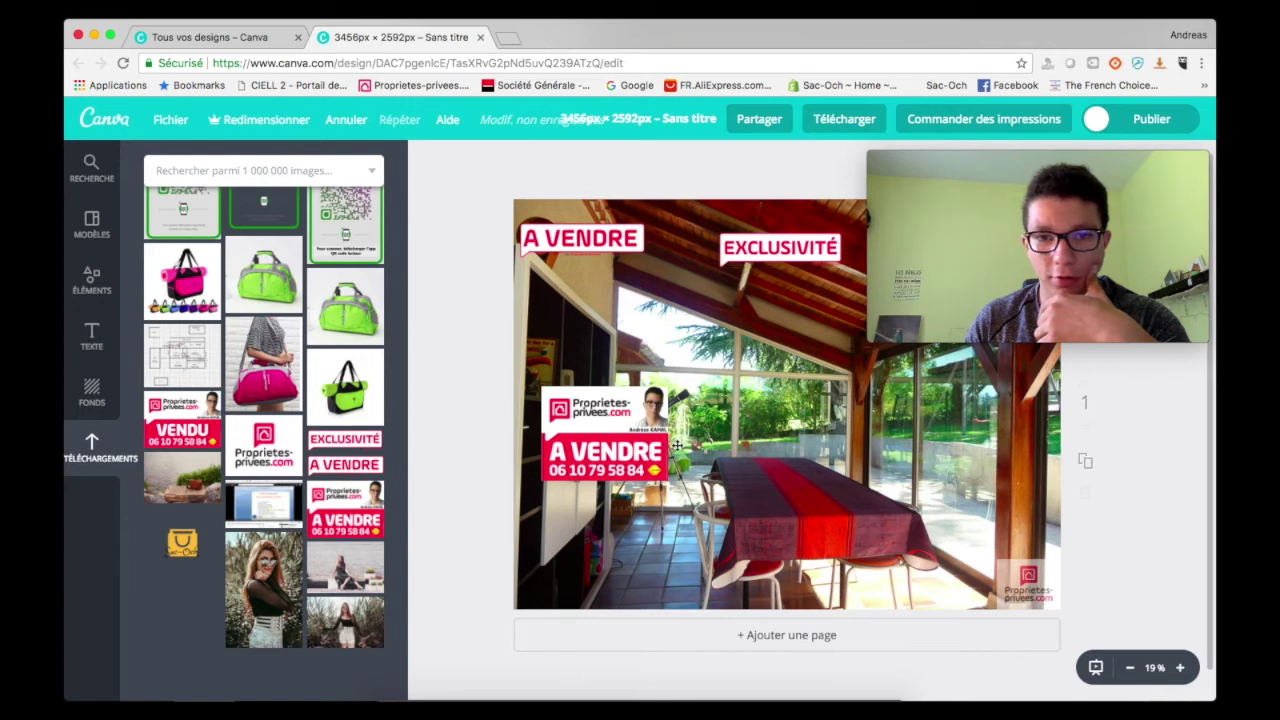
pyautogui.moveTo(609, 434); pyautogui.dragTo(624, 462)
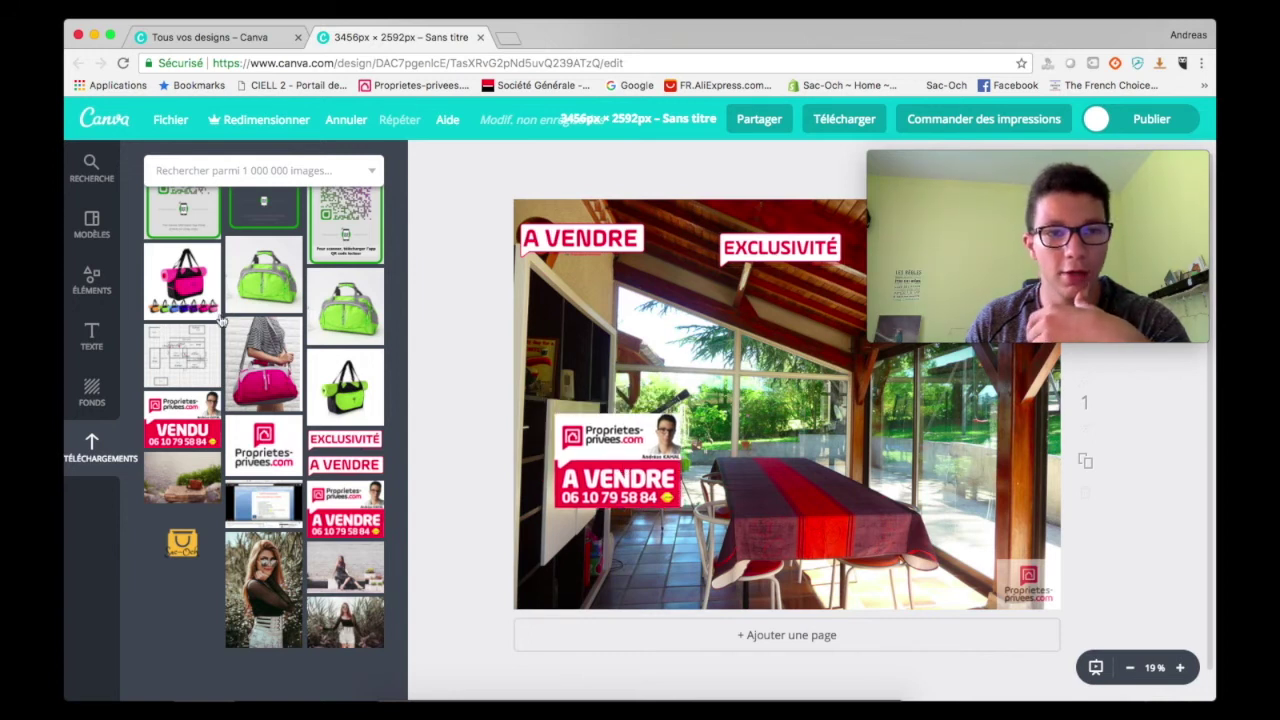
# Add the free red arrow line with a round end from the line elements to the page.
pyautogui.scroll(10, 278, 365)
pyautogui.click(91, 283)
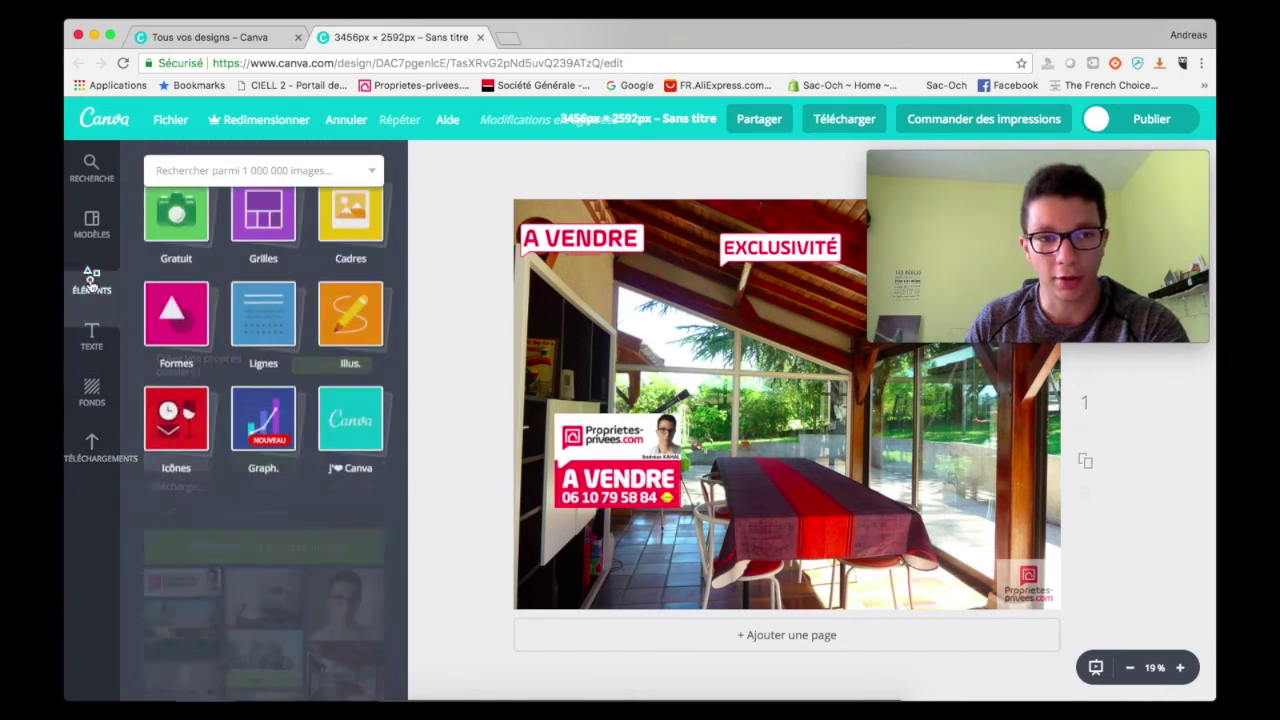
pyautogui.click(263, 367)
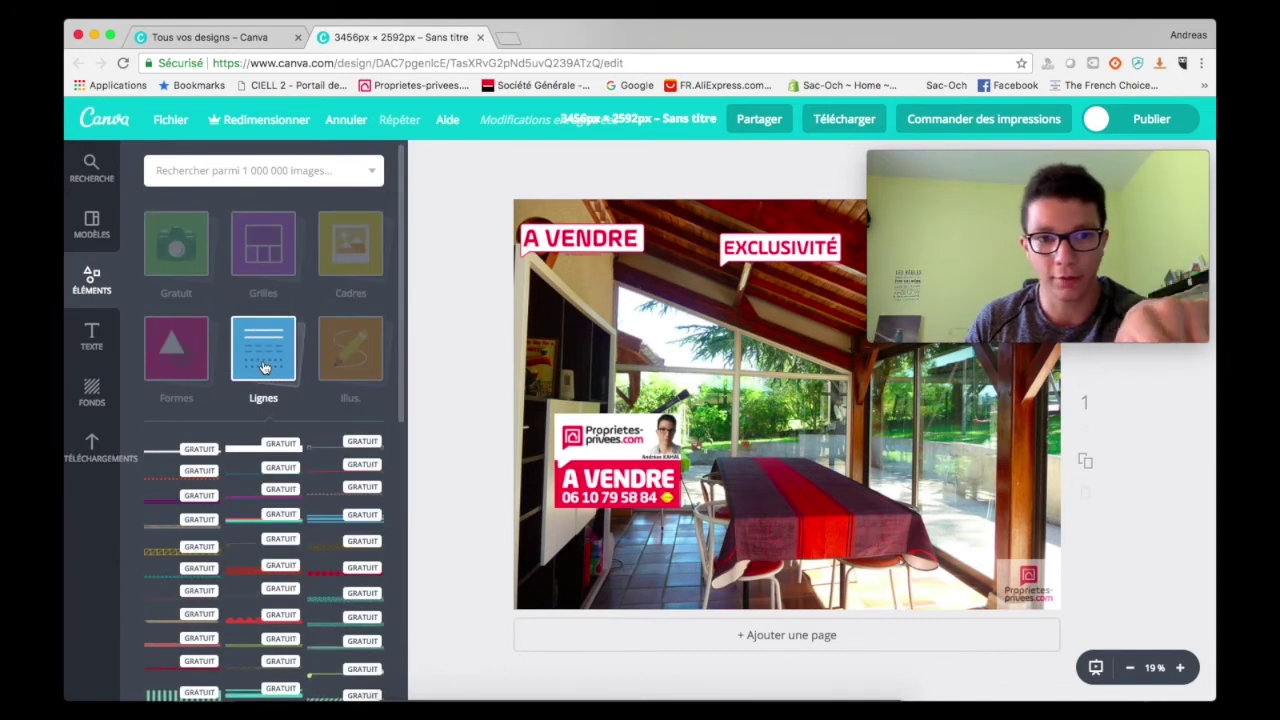
pyautogui.scroll(-10, 251, 596)
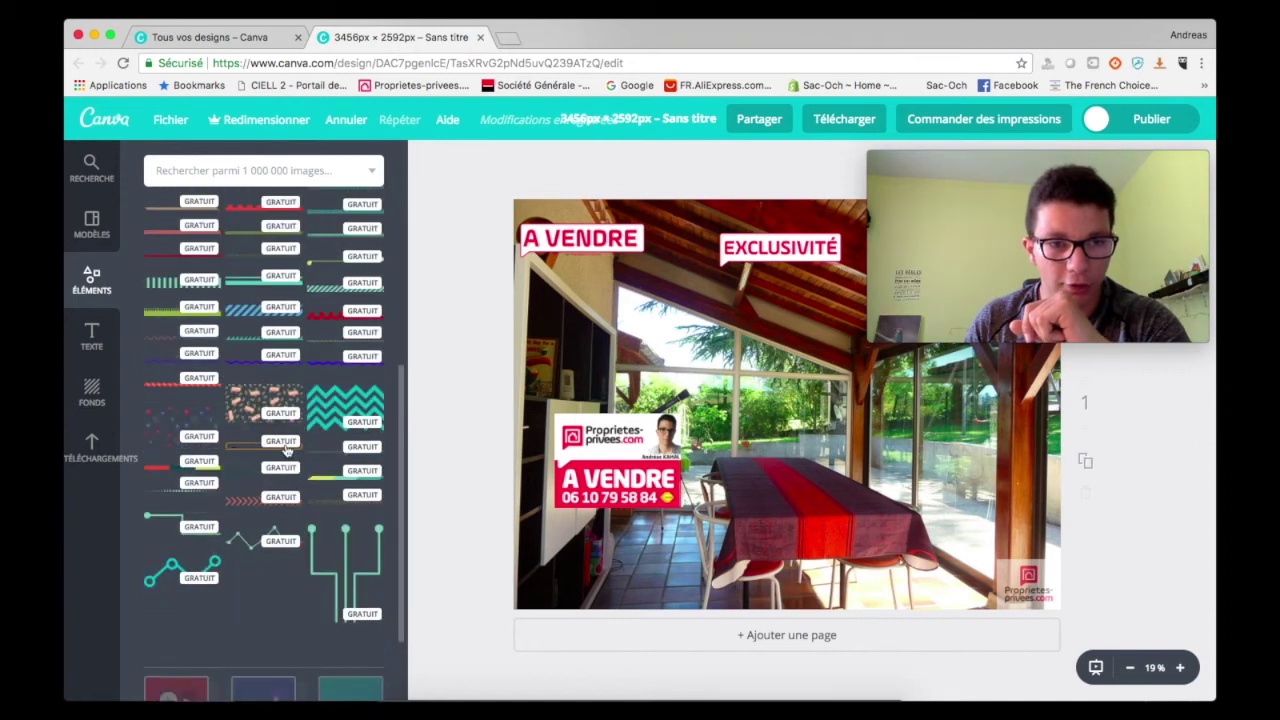
pyautogui.scroll(-6, 263, 513)
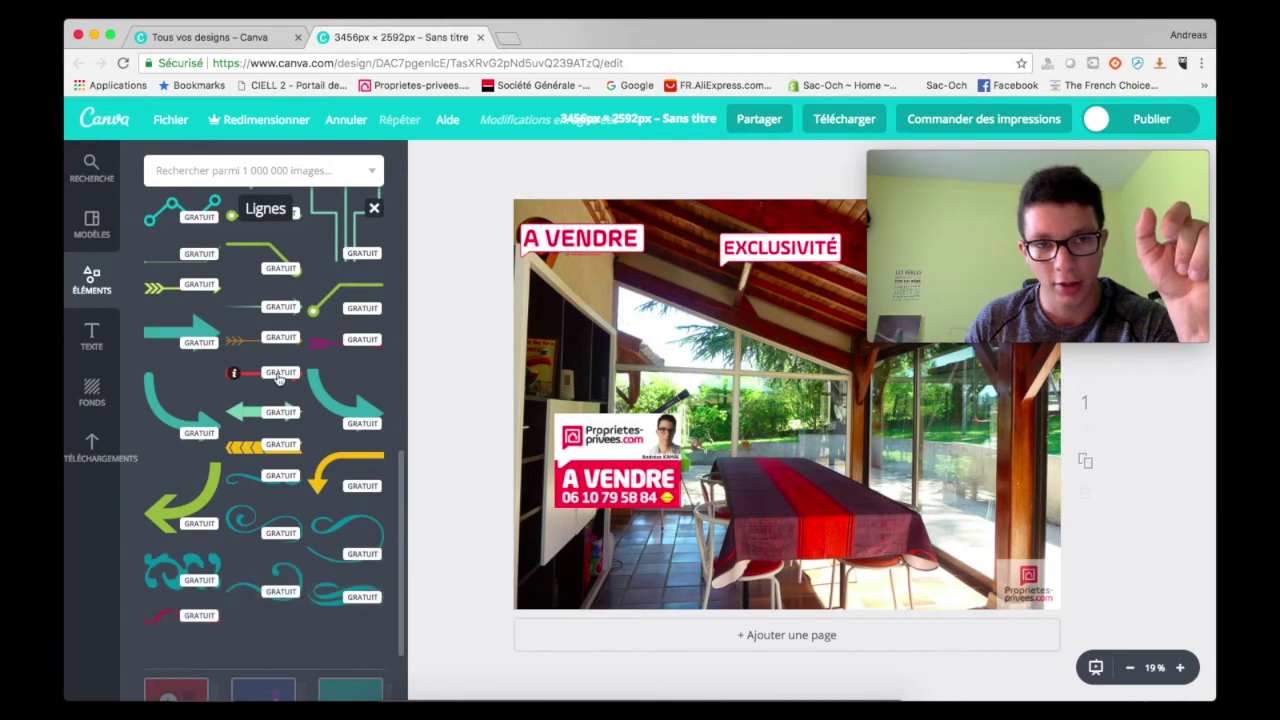
pyautogui.click(267, 375)
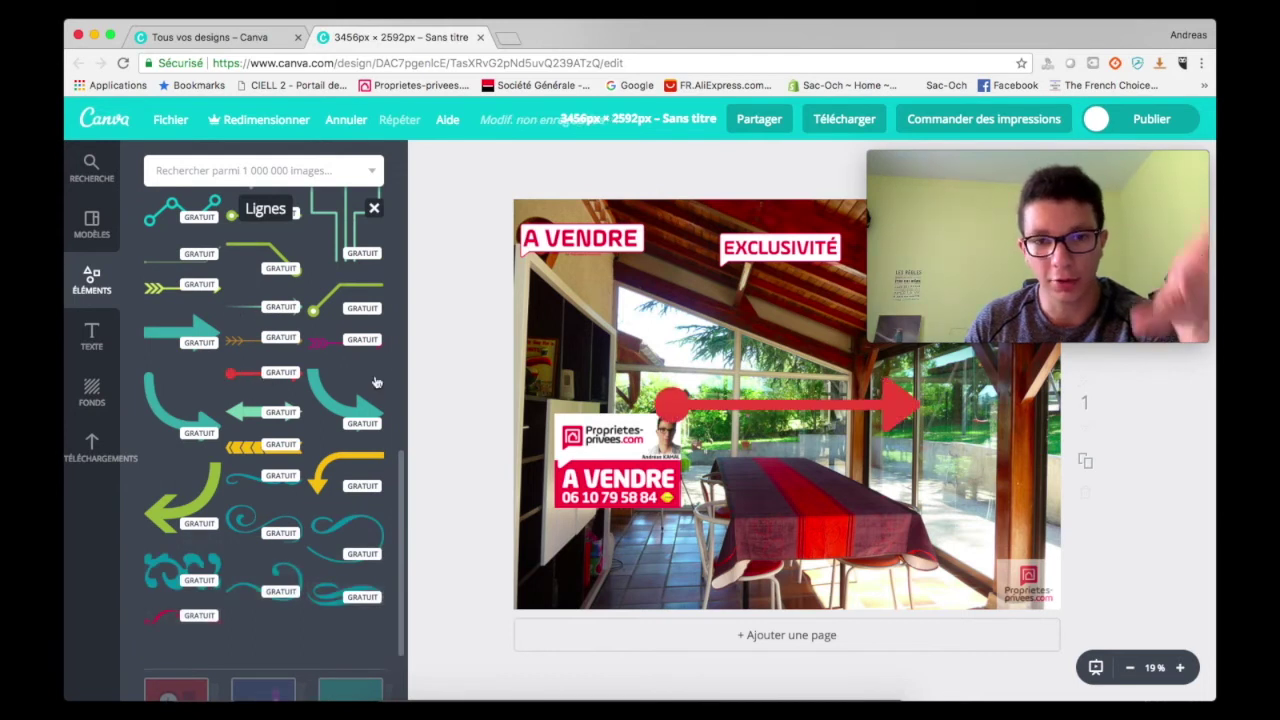
# Shrink the red arrow, rotate it to point straight up and place it under the A VENDRE agent sign as its post.
pyautogui.moveTo(921, 376); pyautogui.dragTo(775, 404)
pyautogui.moveTo(714, 453); pyautogui.dragTo(755, 417)
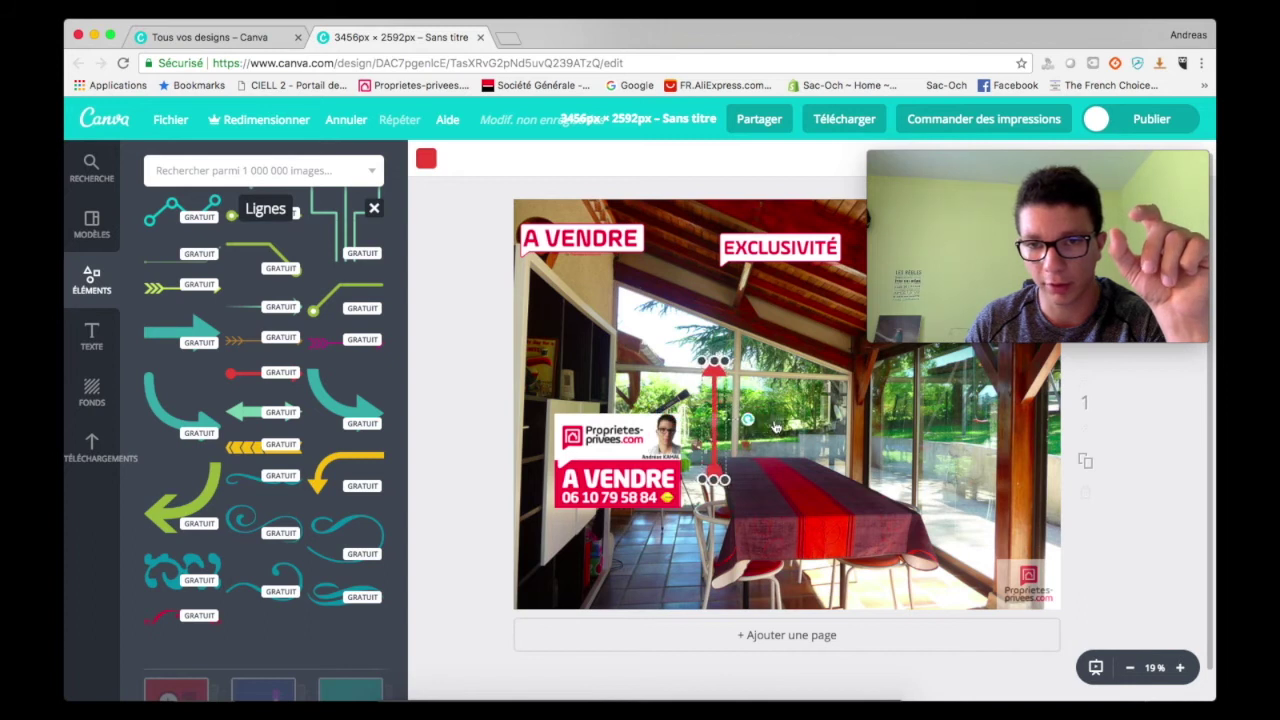
pyautogui.moveTo(718, 389); pyautogui.dragTo(621, 514)
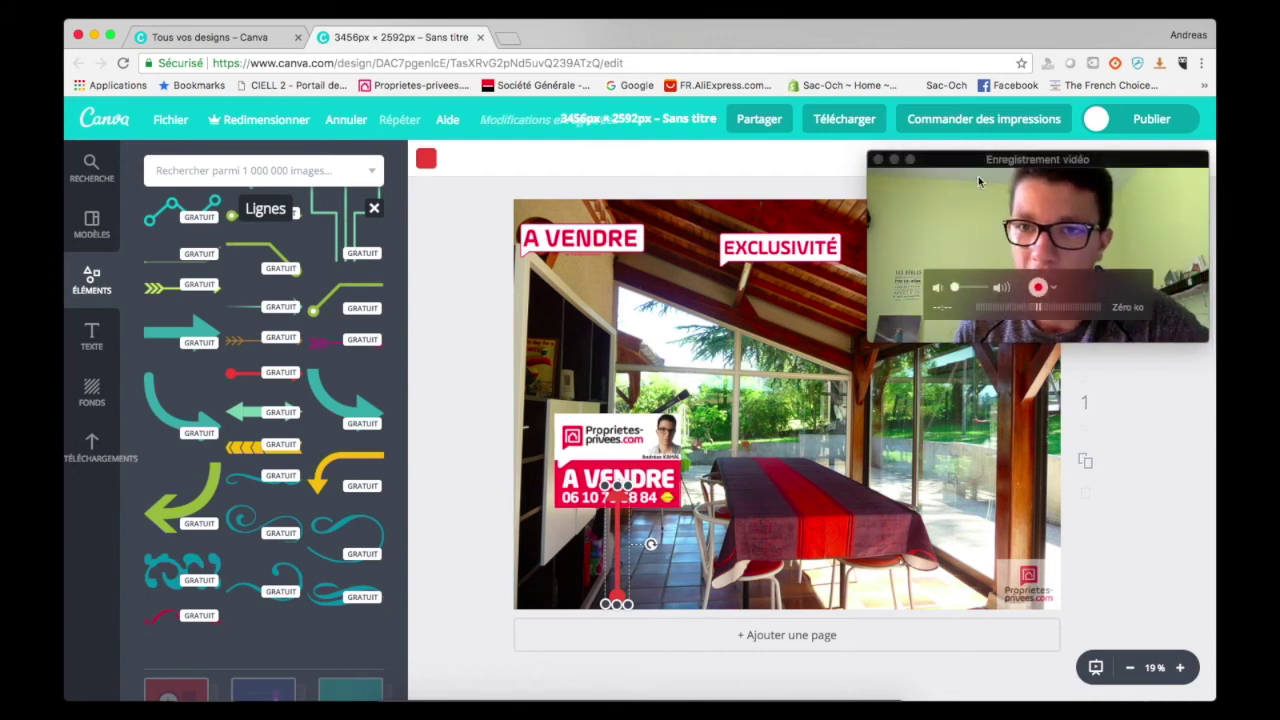
# Arrange the red arrow's layer order so it sits behind the A VENDRE agent sign but in front of the photo.
pyautogui.moveTo(978, 176); pyautogui.dragTo(981, 252)
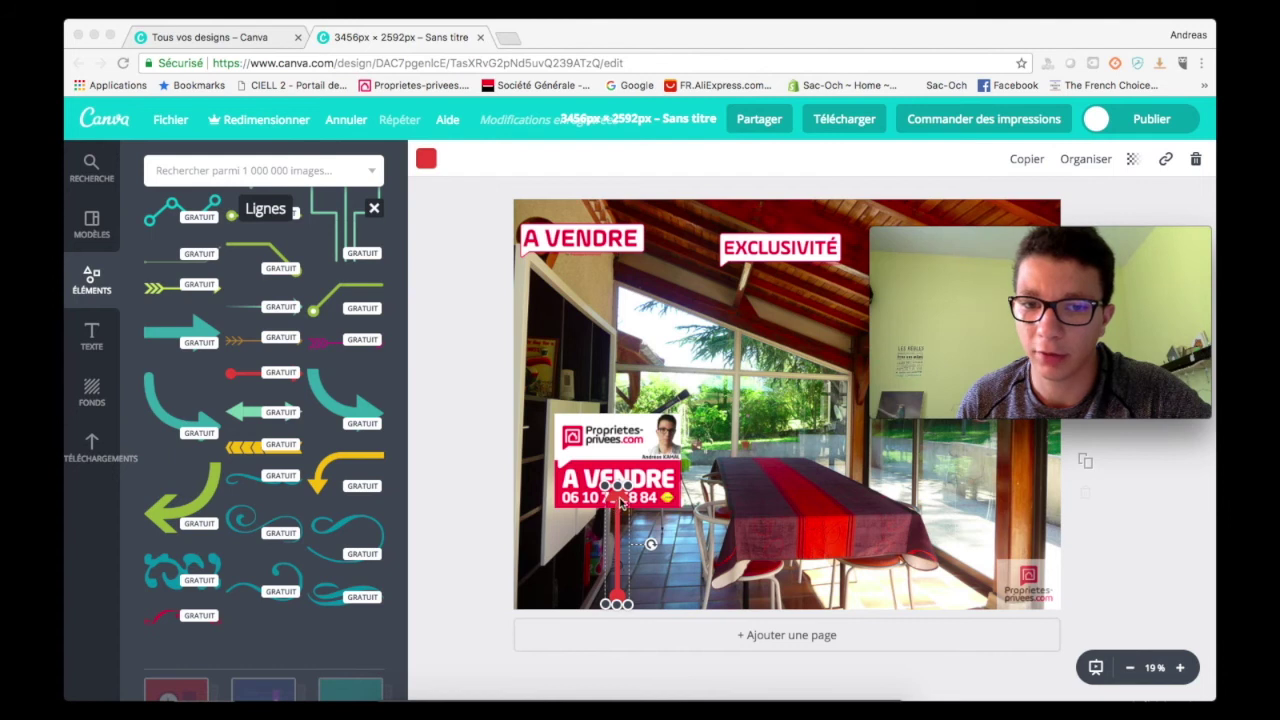
pyautogui.click(1086, 159)
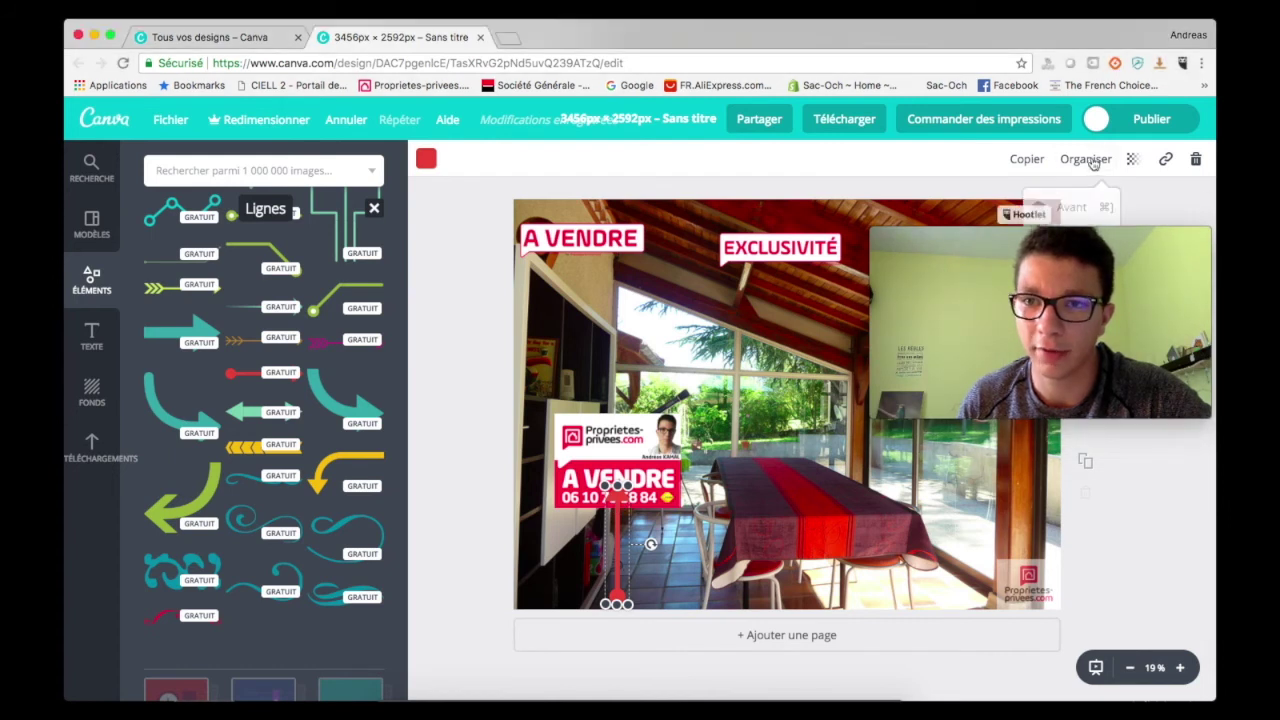
pyautogui.moveTo(1119, 234); pyautogui.dragTo(1121, 290)
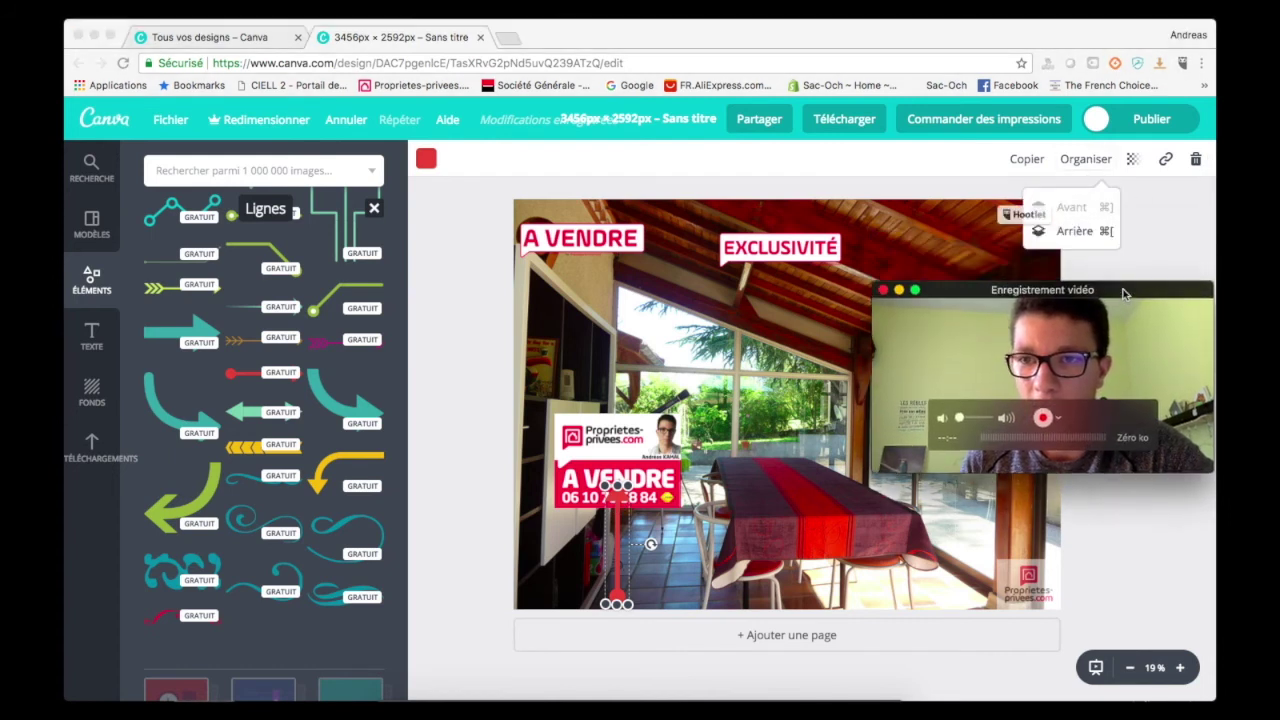
pyautogui.click(1076, 231)
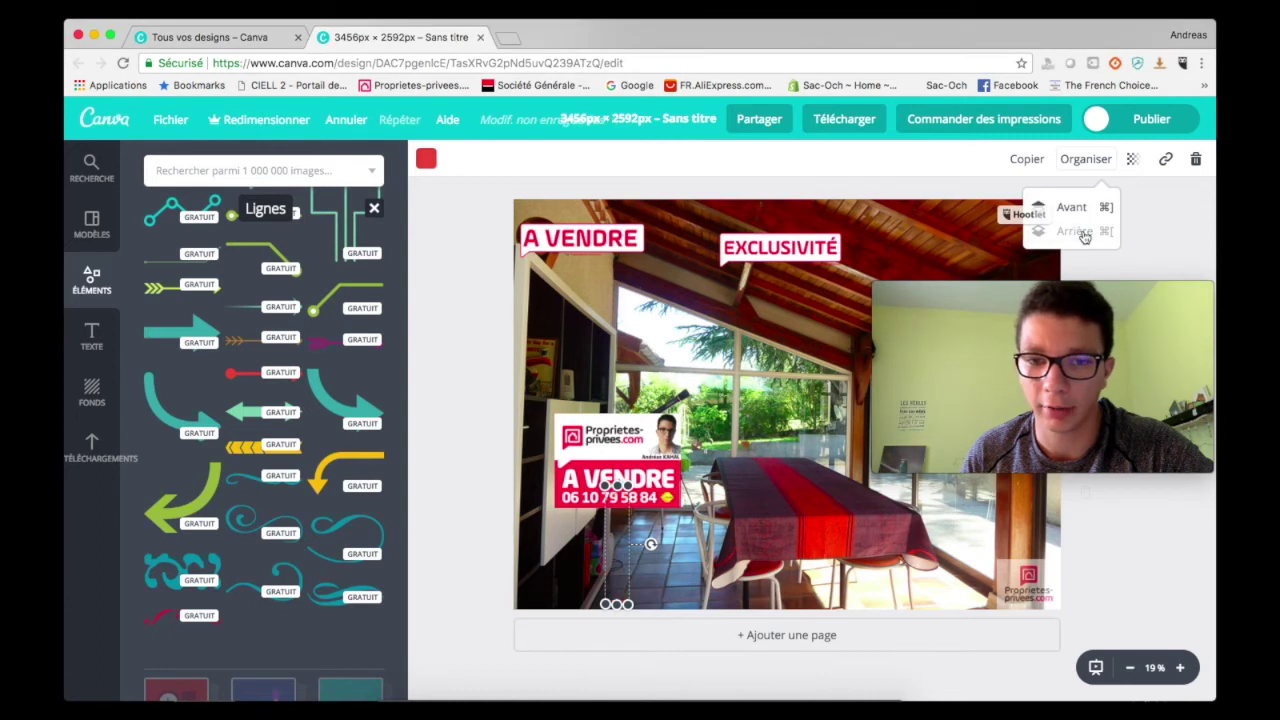
pyautogui.click(1084, 209)
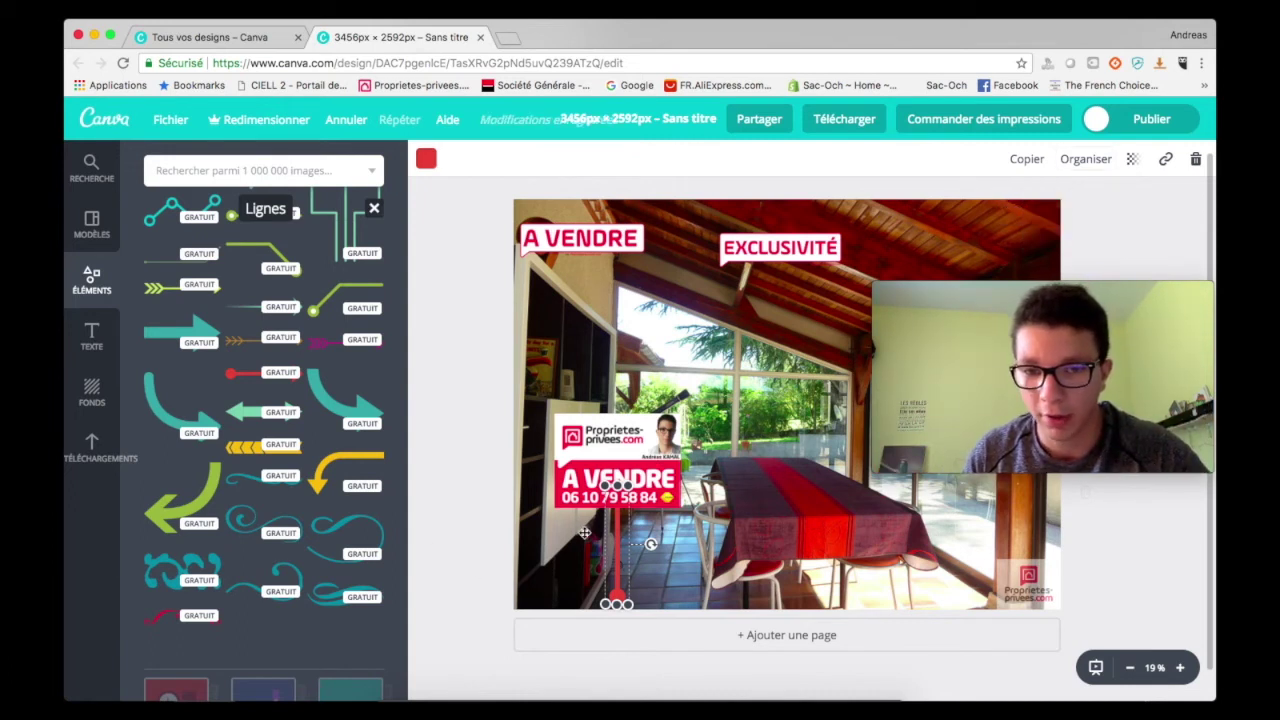
pyautogui.click(558, 484)
# Move the EXCLUSIVITÉ banner to the photo's top-right corner and the small A VENDRE banner to its top-left corner.
pyautogui.moveTo(885, 457)
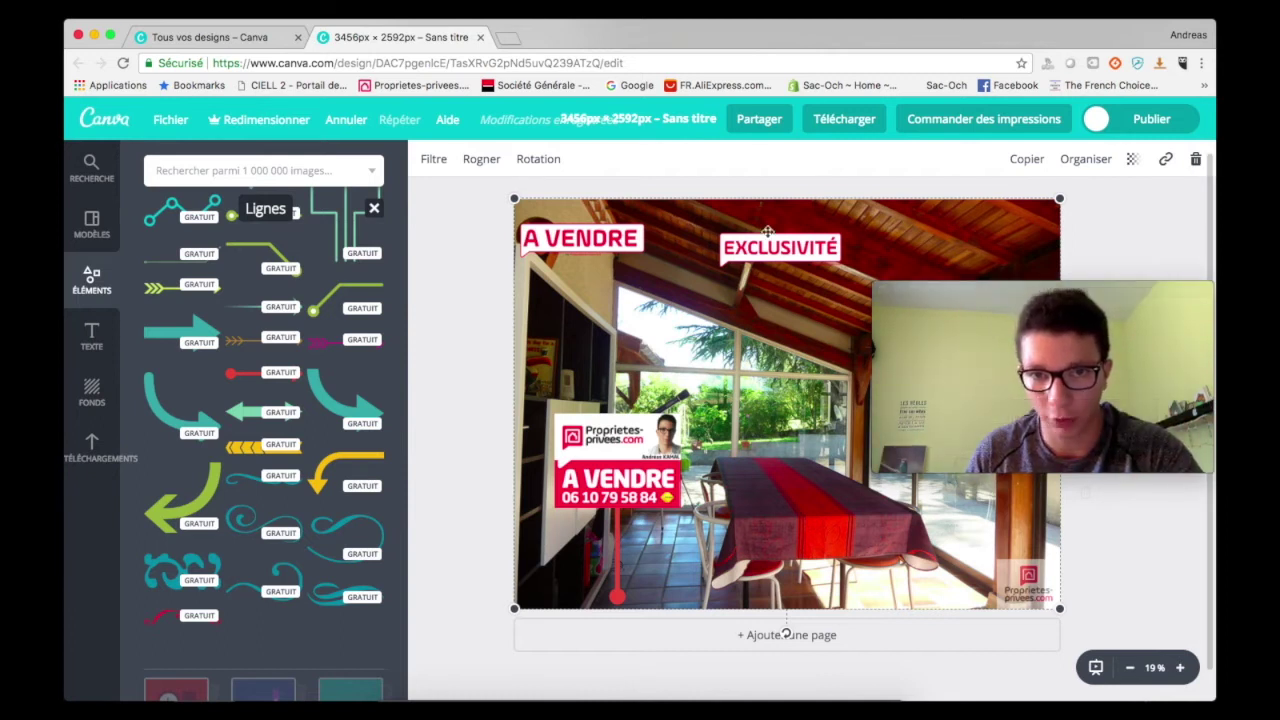
pyautogui.click(800, 247)
pyautogui.moveTo(800, 247); pyautogui.dragTo(1021, 222)
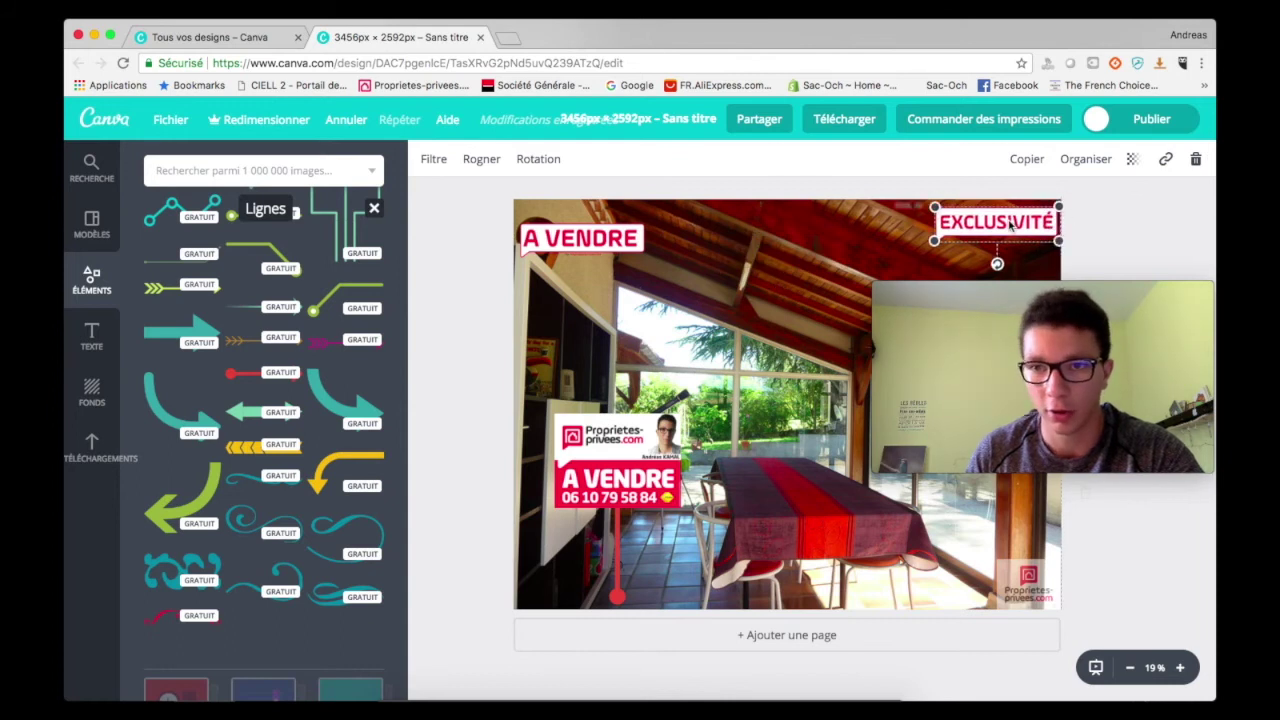
pyautogui.moveTo(628, 240); pyautogui.dragTo(517, 228)
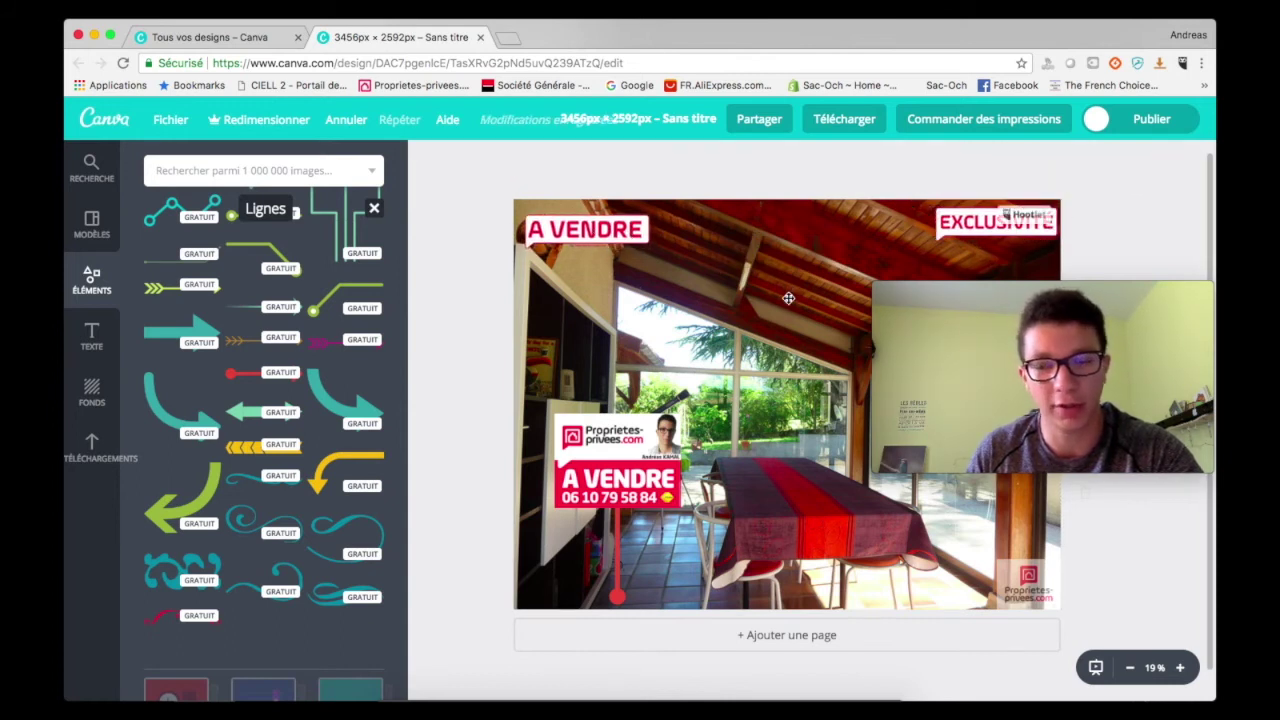
# Browse the shape elements and add the free solid square to the page.
pyautogui.scroll(5, 310, 420)
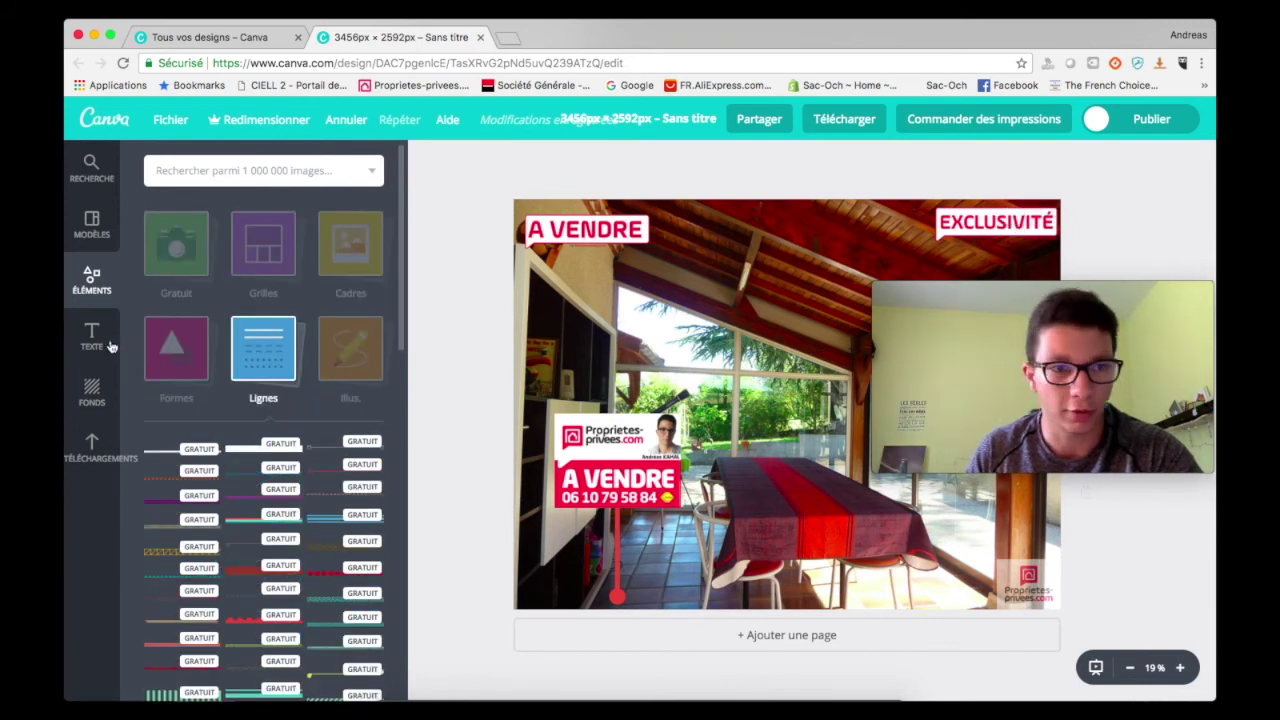
pyautogui.click(176, 348)
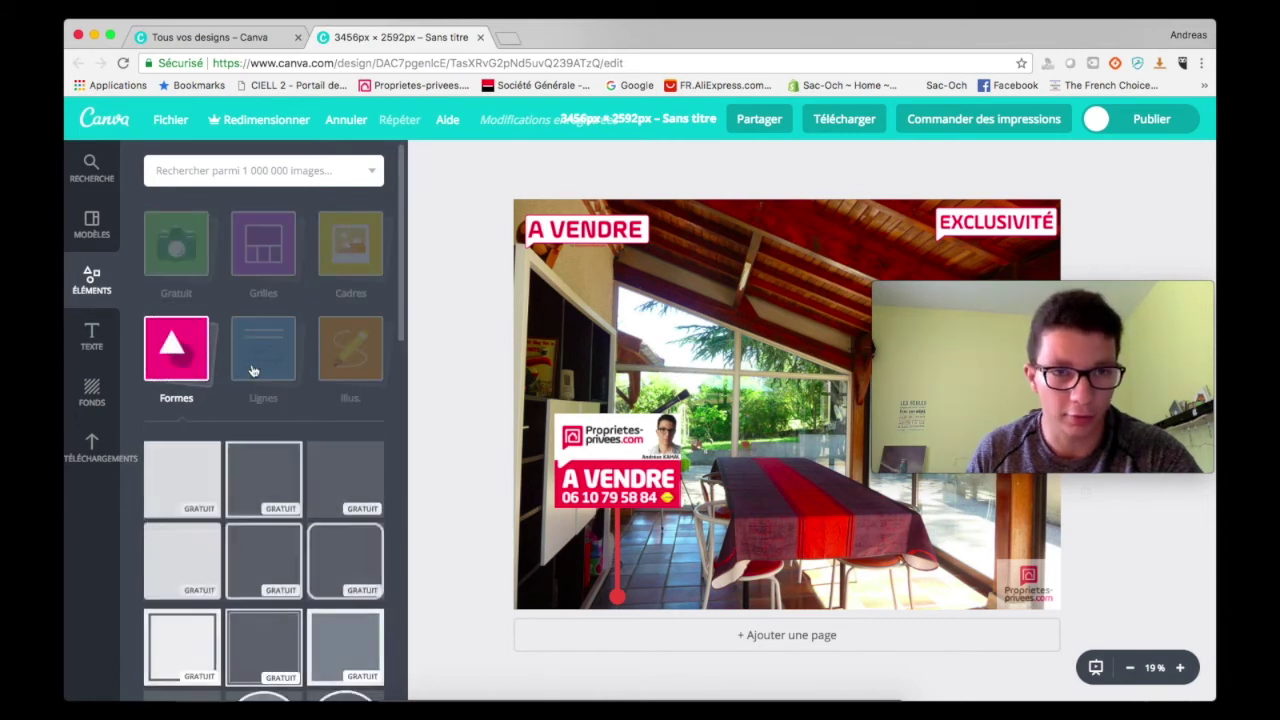
pyautogui.scroll(-1, 318, 345)
pyautogui.scroll(-5, 318, 350)
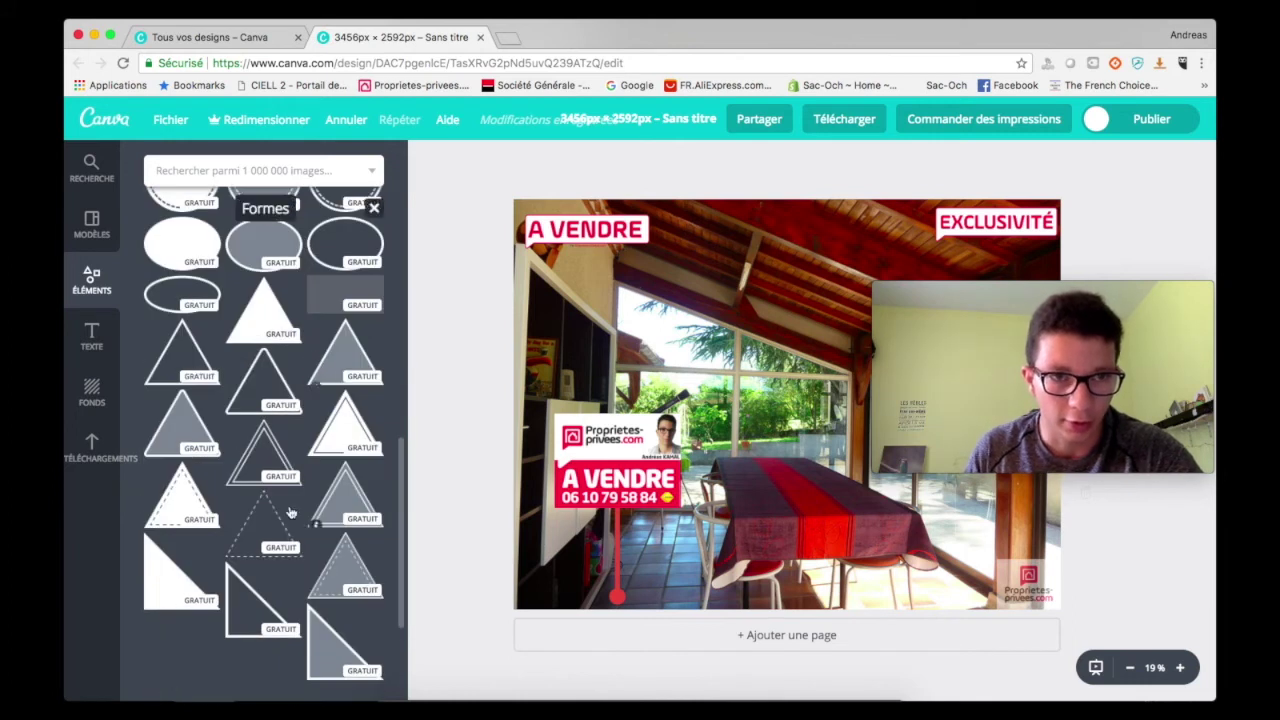
pyautogui.scroll(6, 310, 300)
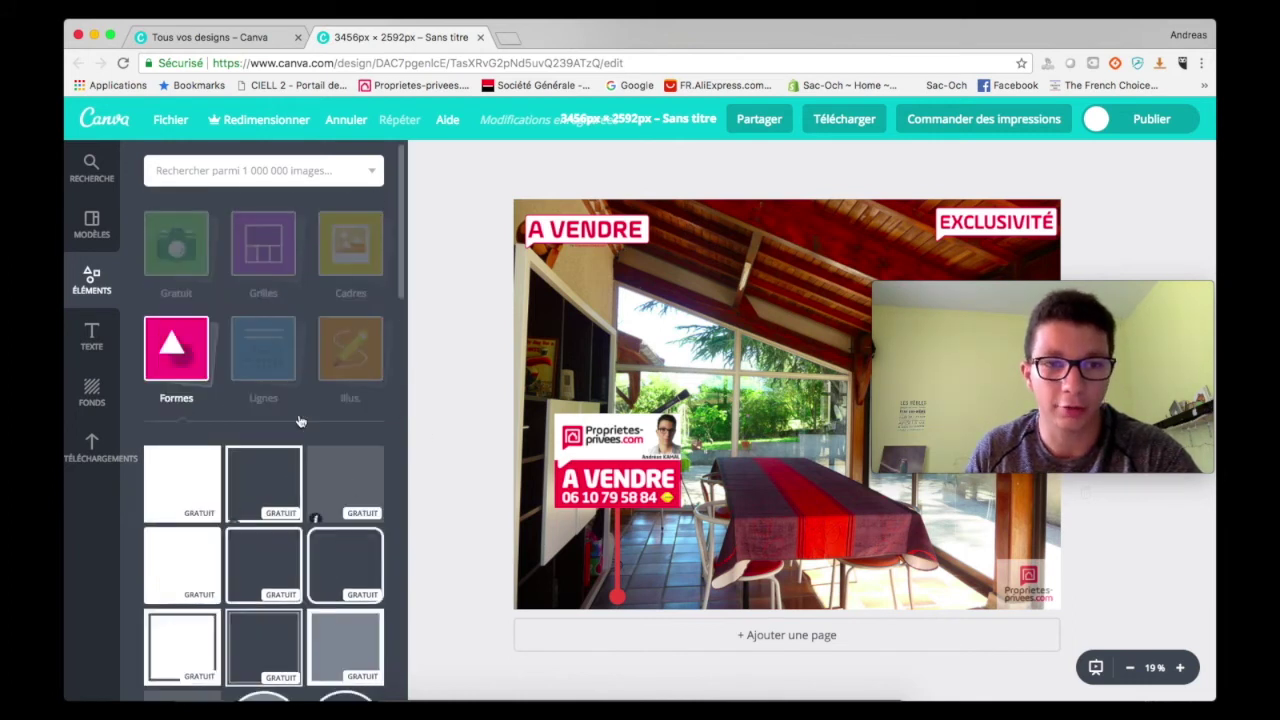
pyautogui.click(190, 484)
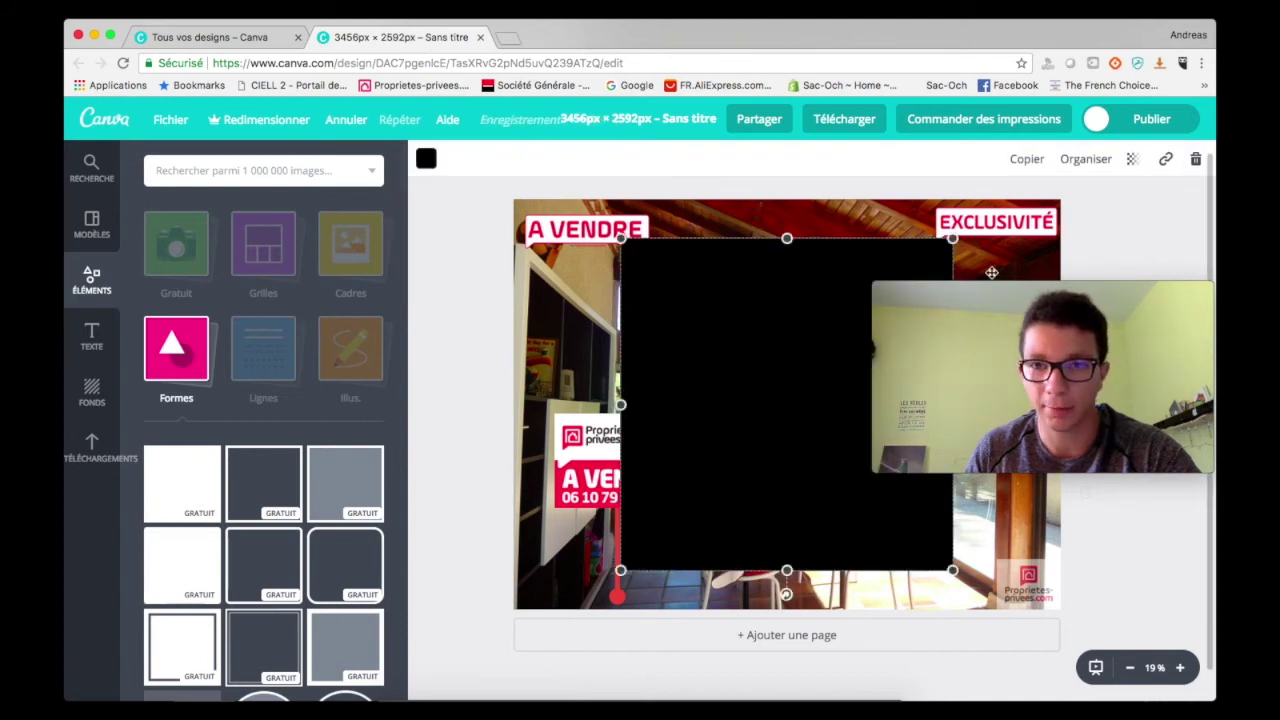
# Colour the square white and flatten it into a horizontal strip at the photo's bottom-left edge.
pyautogui.moveTo(986, 295); pyautogui.dragTo(1008, 154)
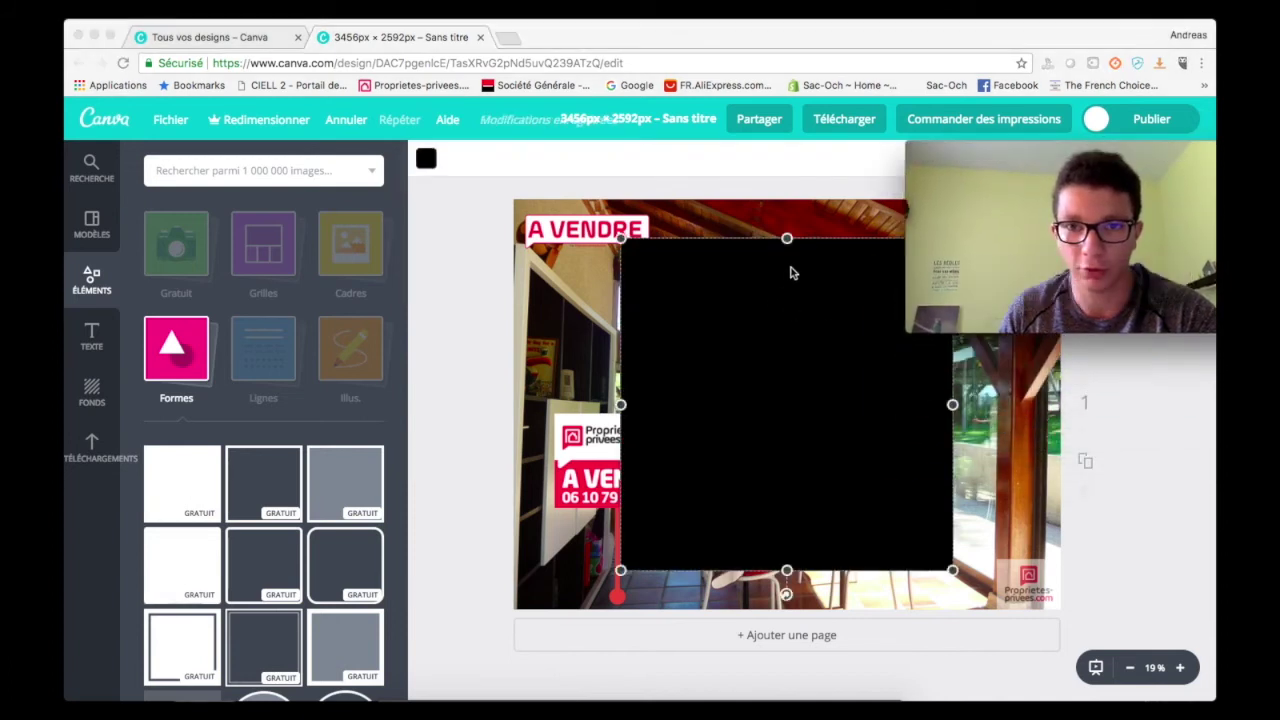
pyautogui.moveTo(832, 271); pyautogui.dragTo(759, 301)
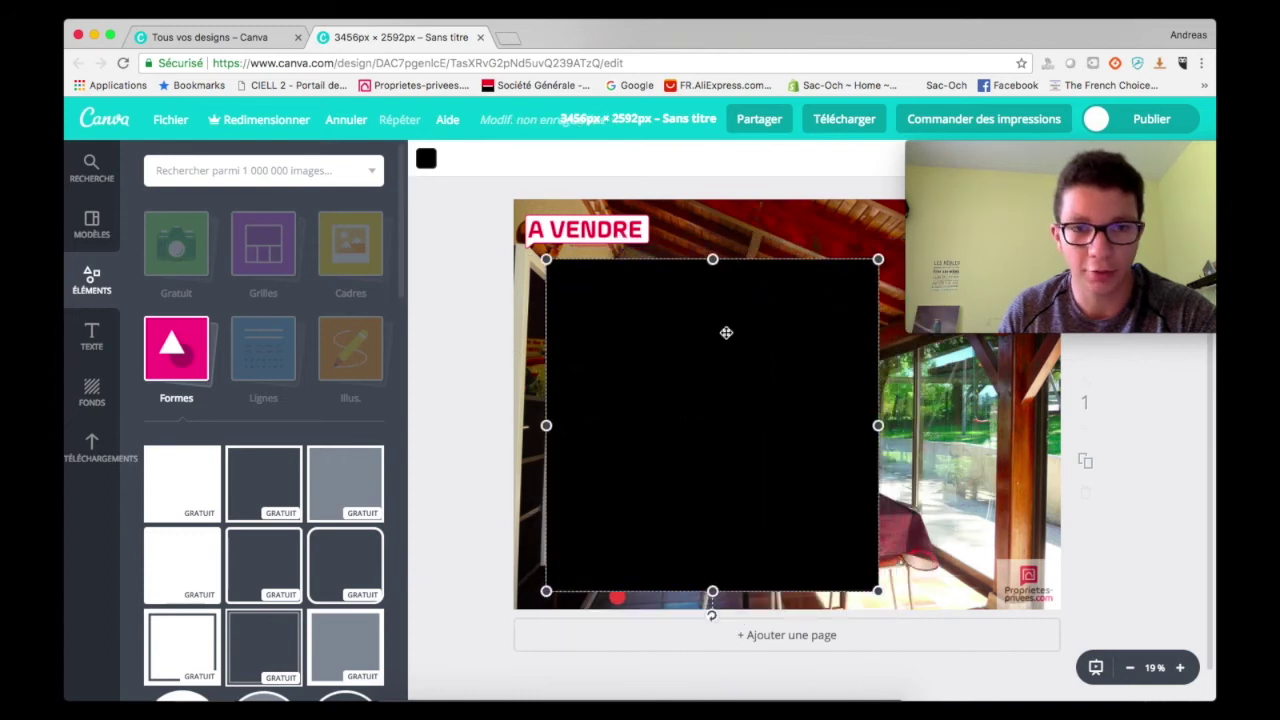
pyautogui.click(425, 158)
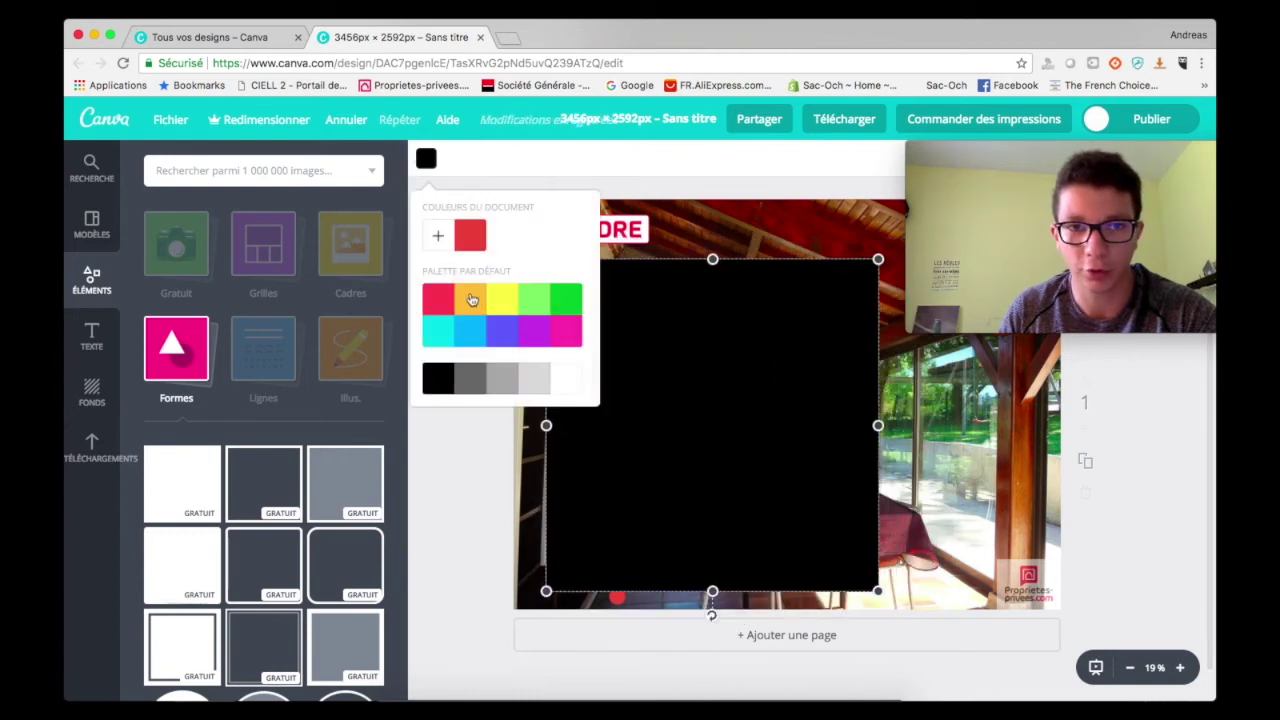
pyautogui.click(566, 380)
pyautogui.moveTo(717, 325); pyautogui.dragTo(724, 598)
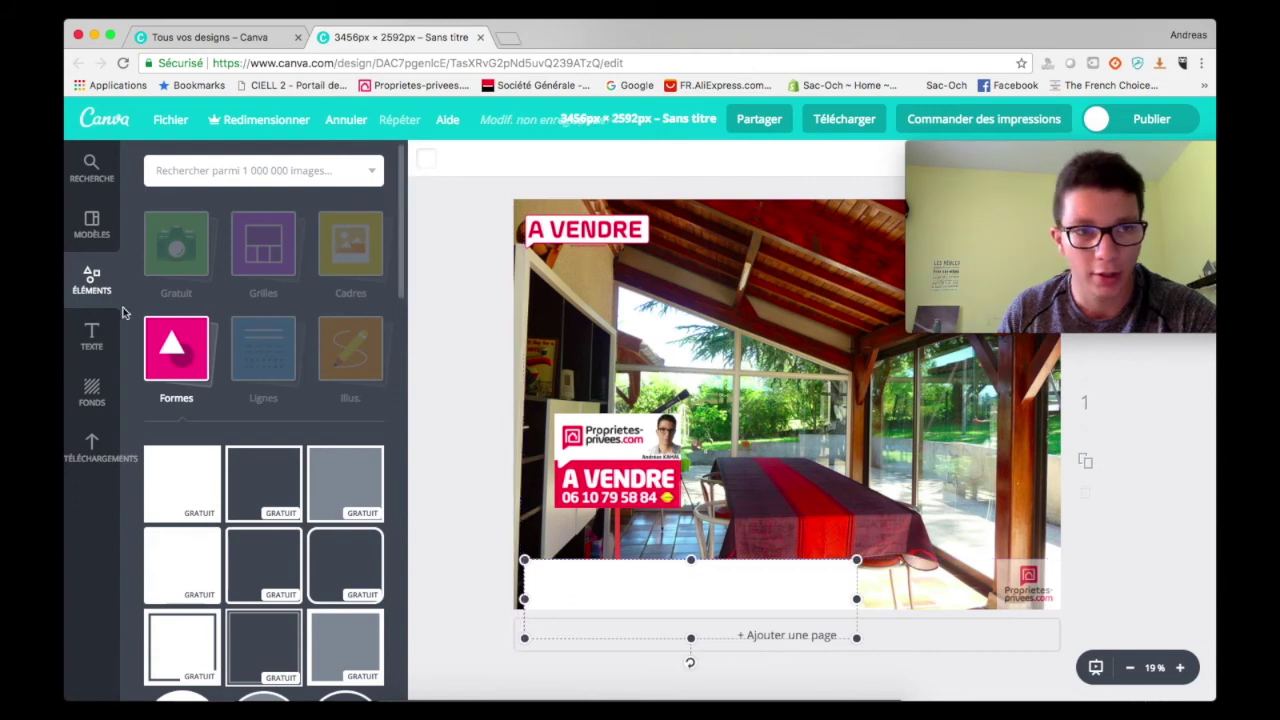
# Add a title reading "Merci de votre écoute" and place it on the white strip.
pyautogui.click(92, 335)
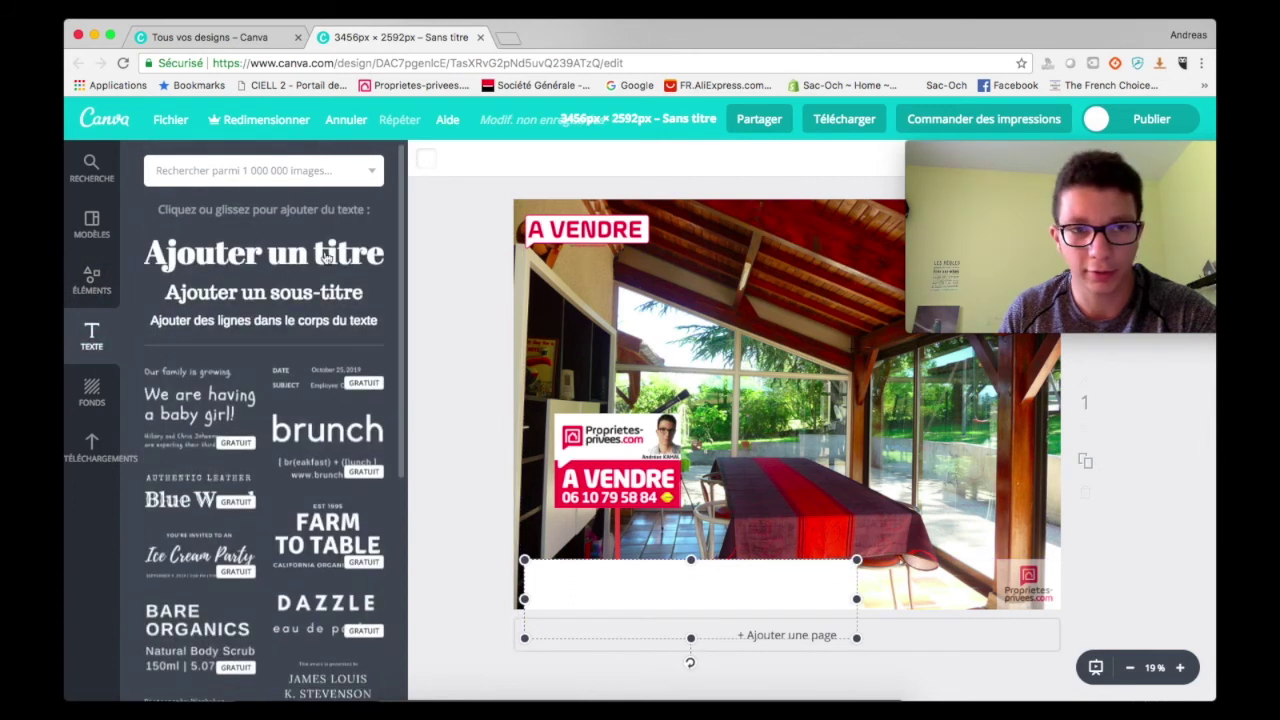
pyautogui.click(326, 257)
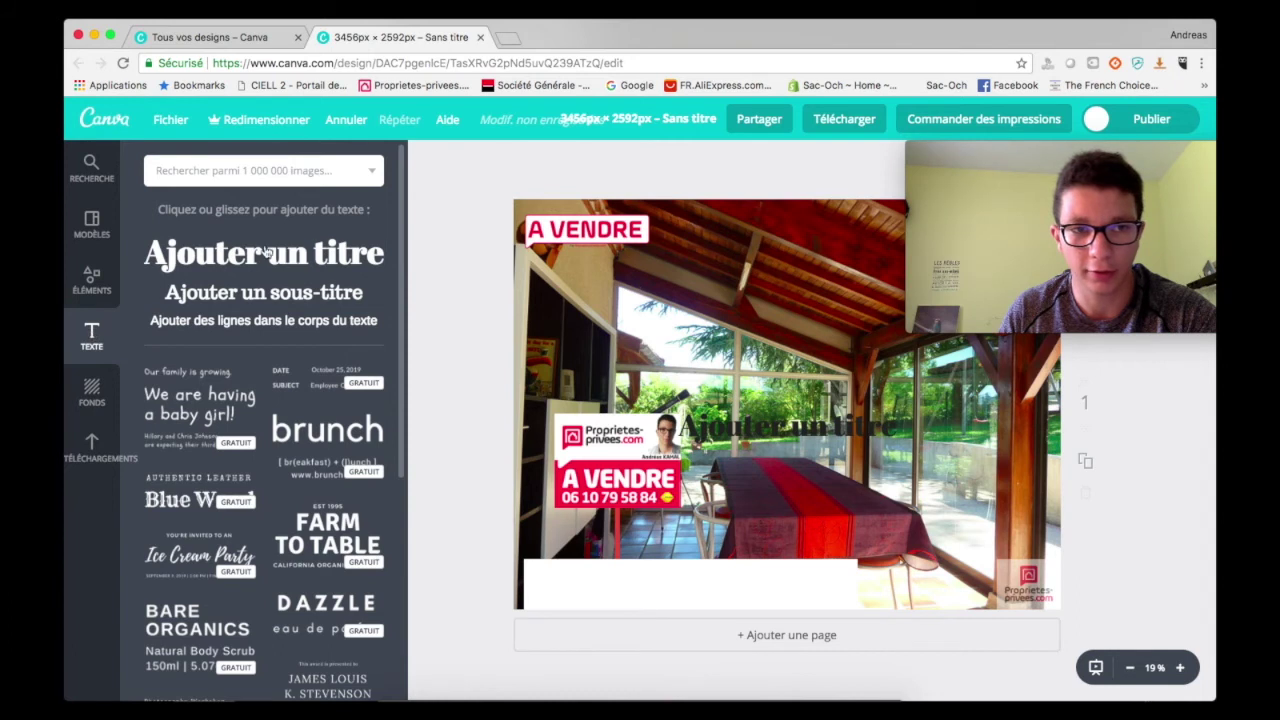
pyautogui.scroll(-5, 265, 490)
pyautogui.scroll(5, 265, 462)
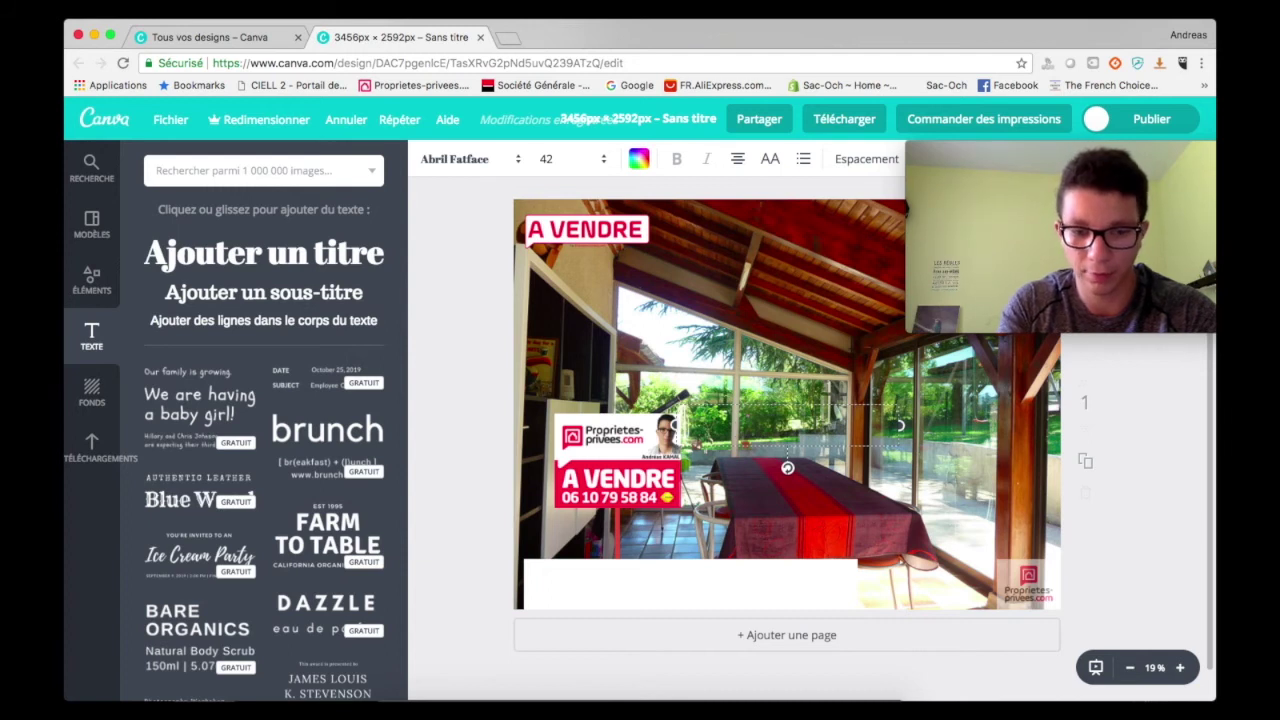
pyautogui.write('votre')
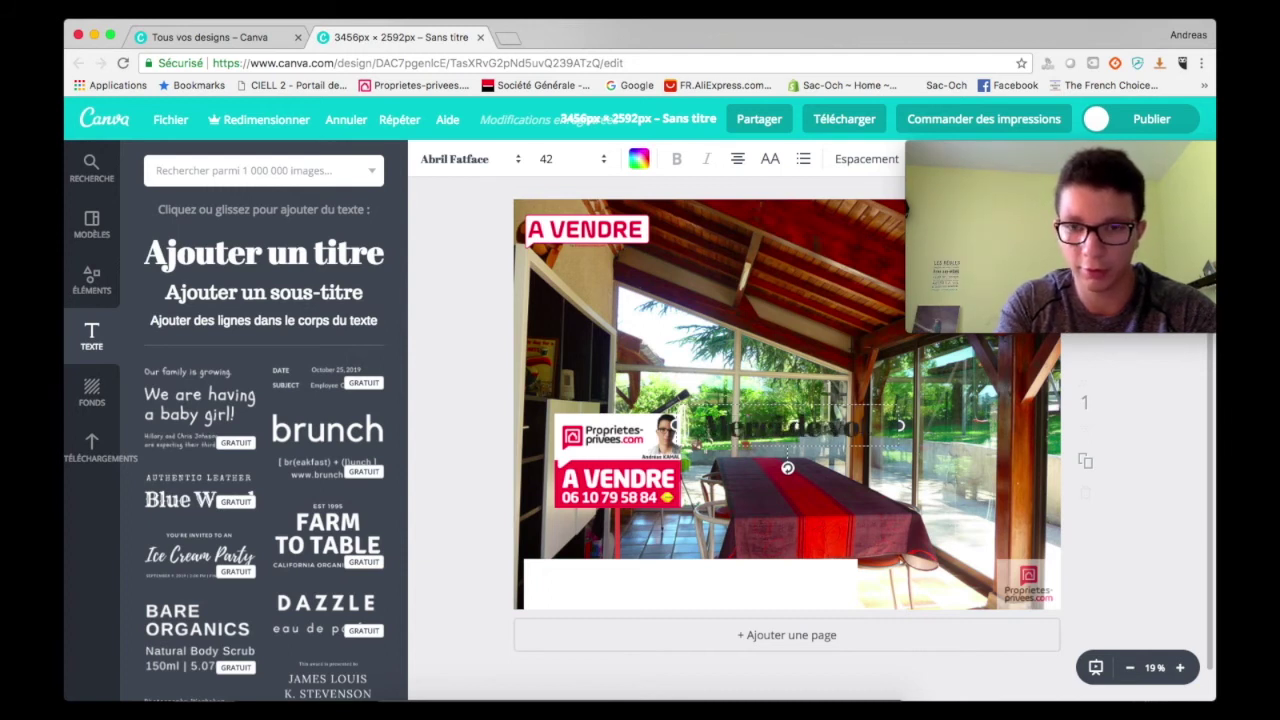
pyautogui.write(' écoute')
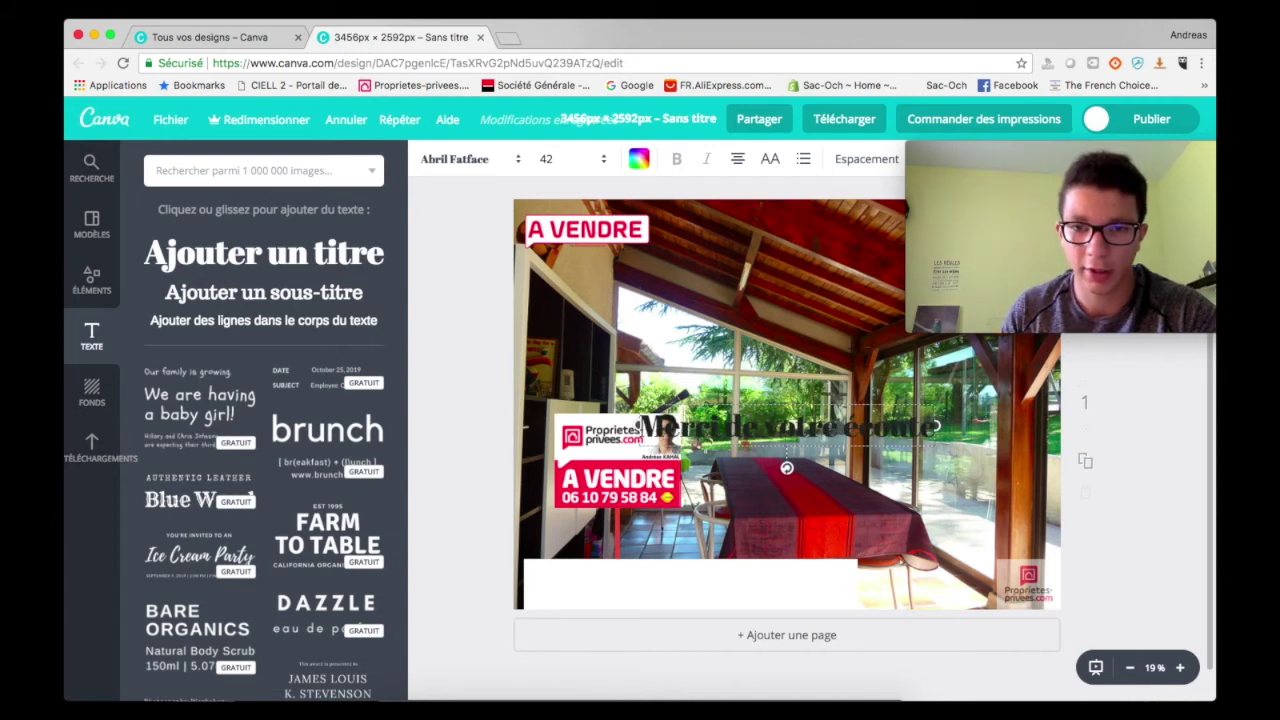
pyautogui.moveTo(817, 449); pyautogui.dragTo(722, 604)
pyautogui.moveTo(367, 605); pyautogui.dragTo(492, 537)
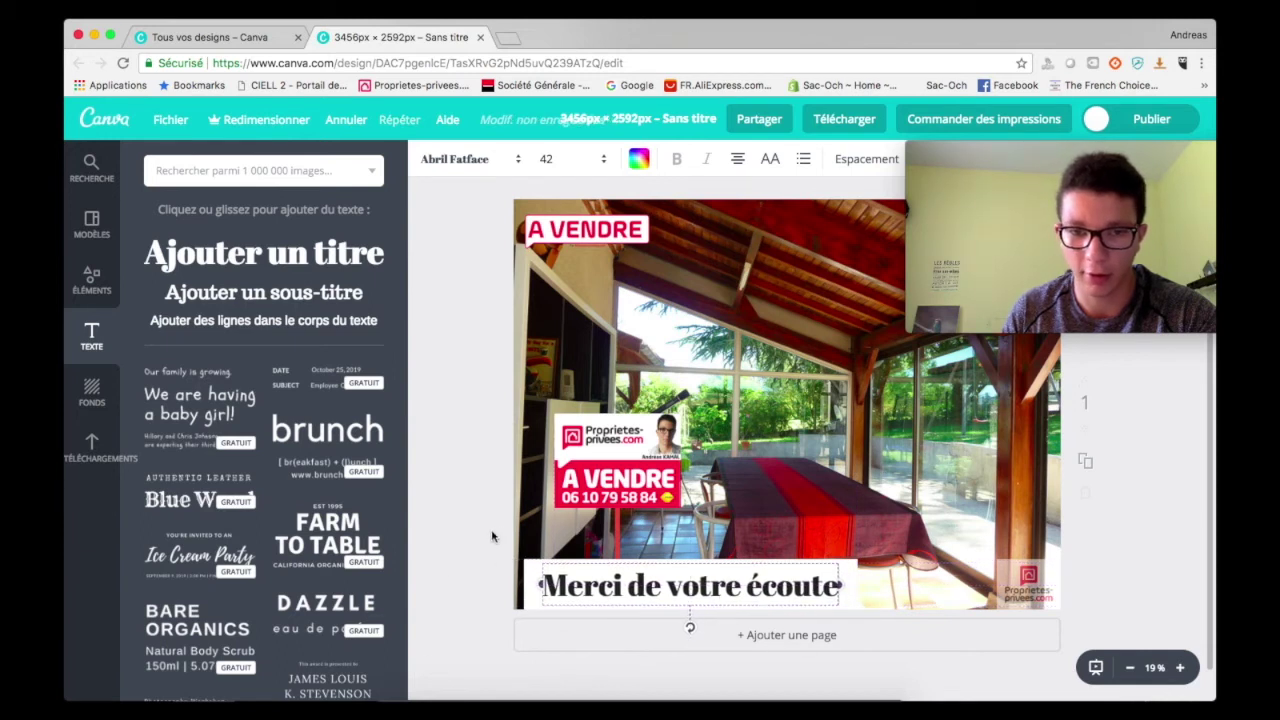
# Set the "Merci de votre écoute" title's font size to 24.
pyautogui.click(492, 163)
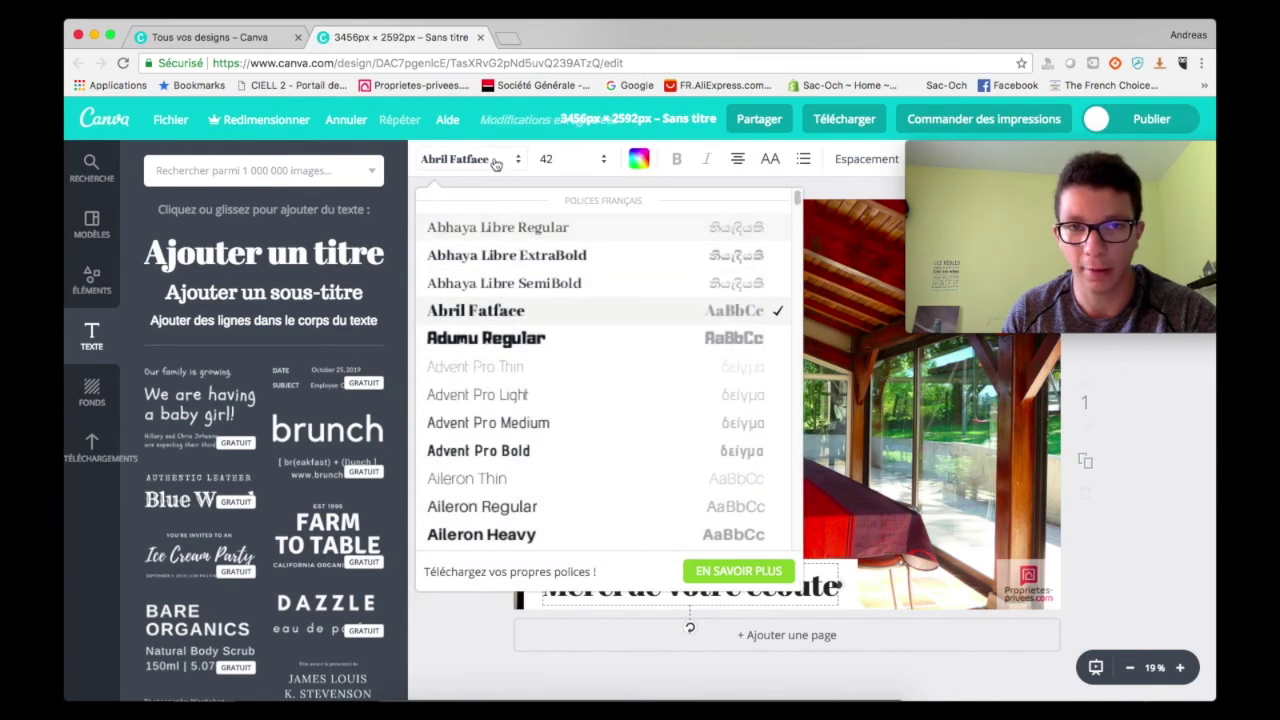
pyautogui.click(591, 164)
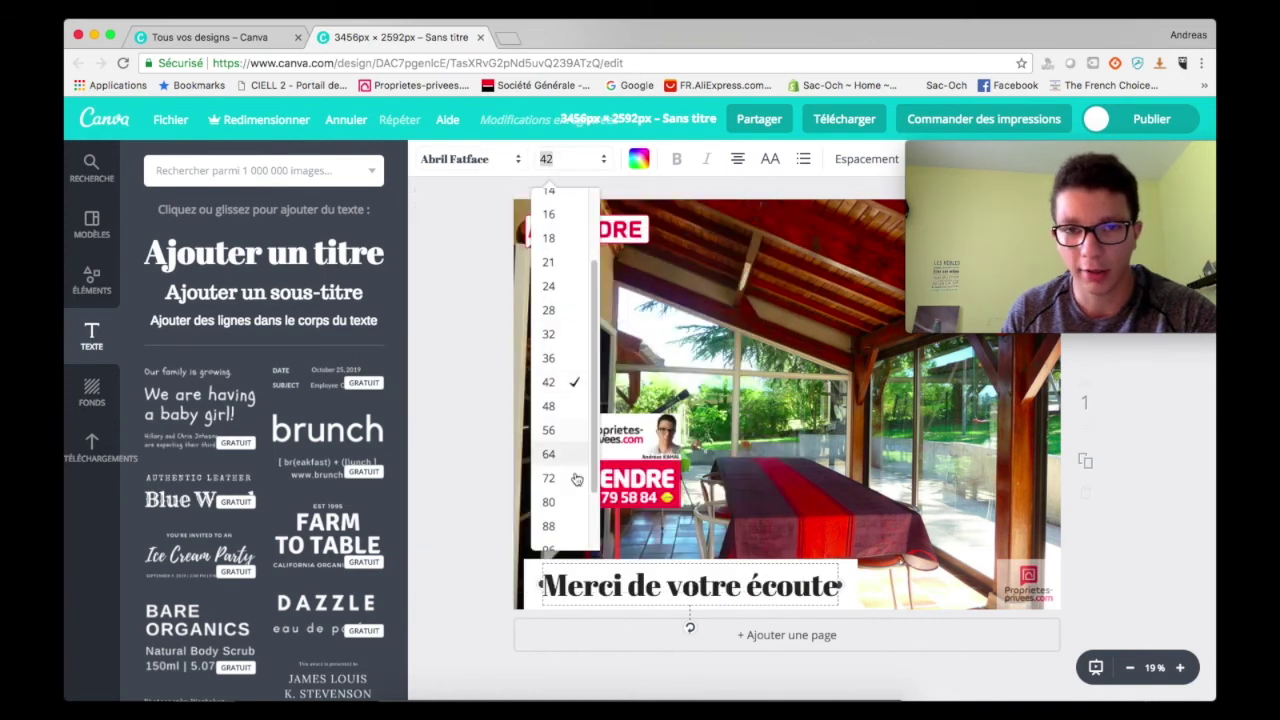
pyautogui.click(548, 288)
pyautogui.click(598, 202)
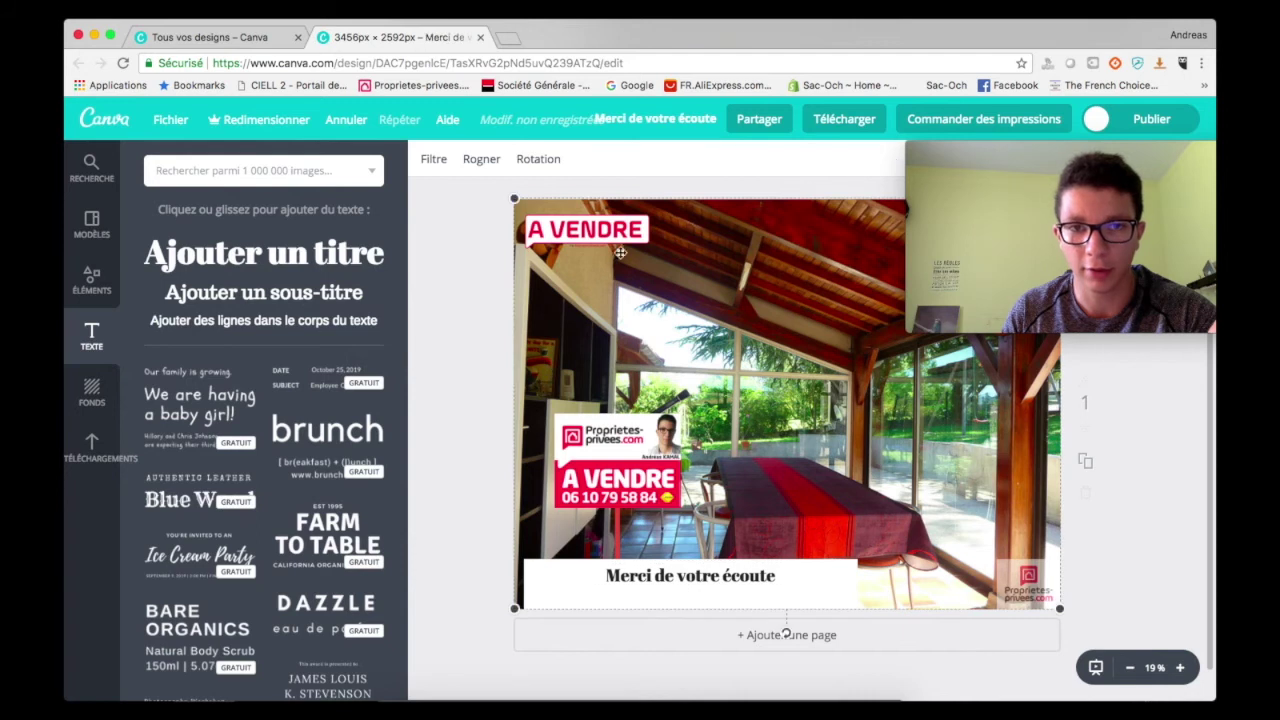
pyautogui.press('Escape')
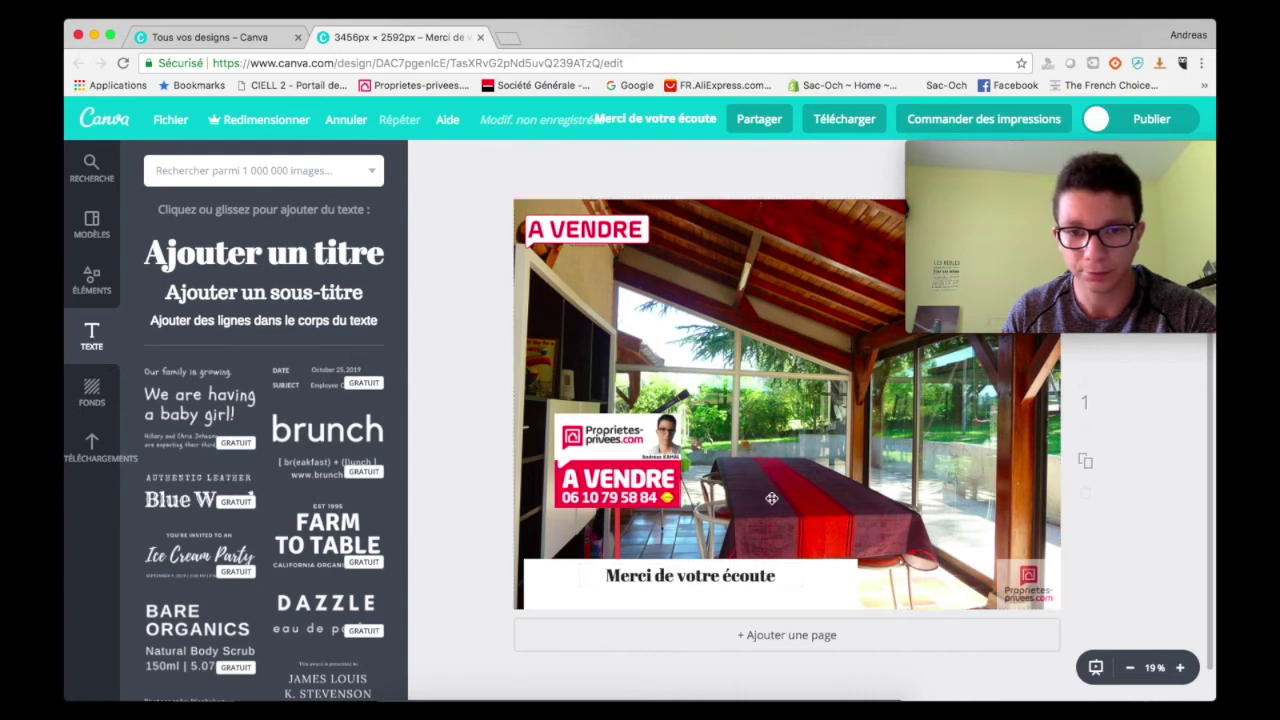
# Colour the "Merci de votre écoute" title with the default palette's red.
pyautogui.click(699, 588)
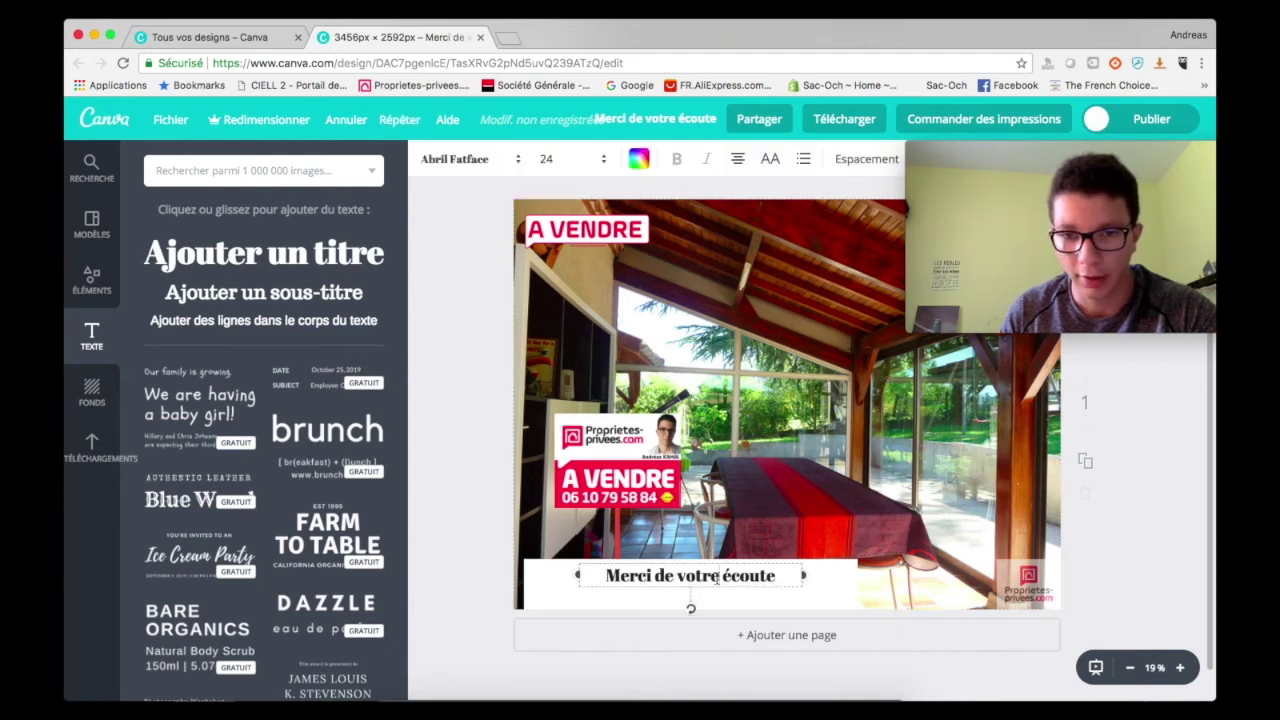
pyautogui.click(639, 160)
pyautogui.click(691, 296)
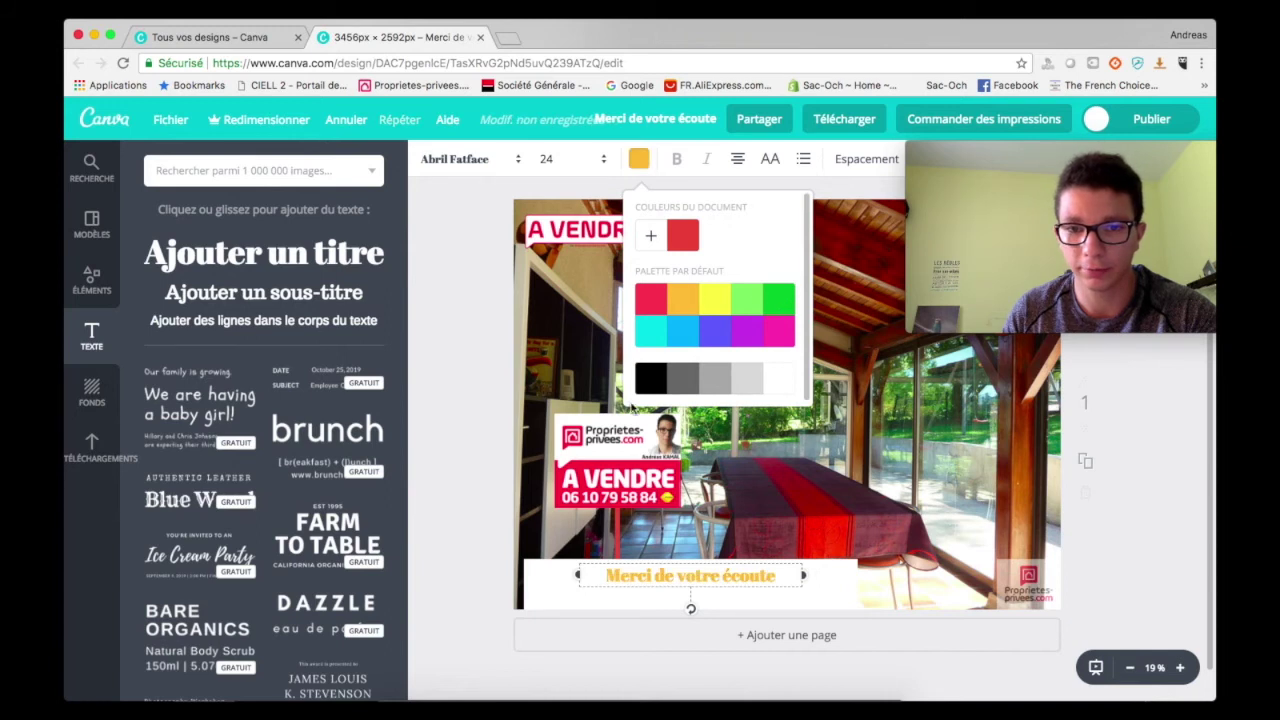
pyautogui.click(655, 298)
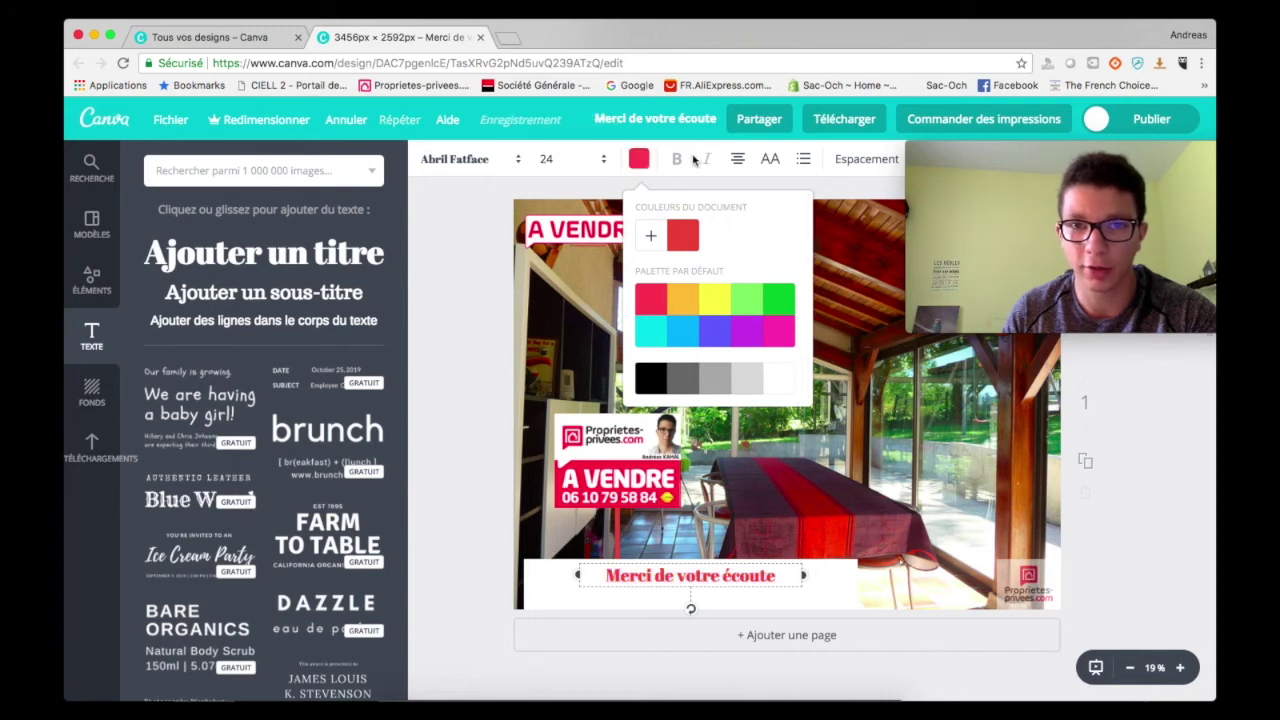
# Centre-align the title, convert it to uppercase and leave it without a bullet.
pyautogui.click(738, 162)
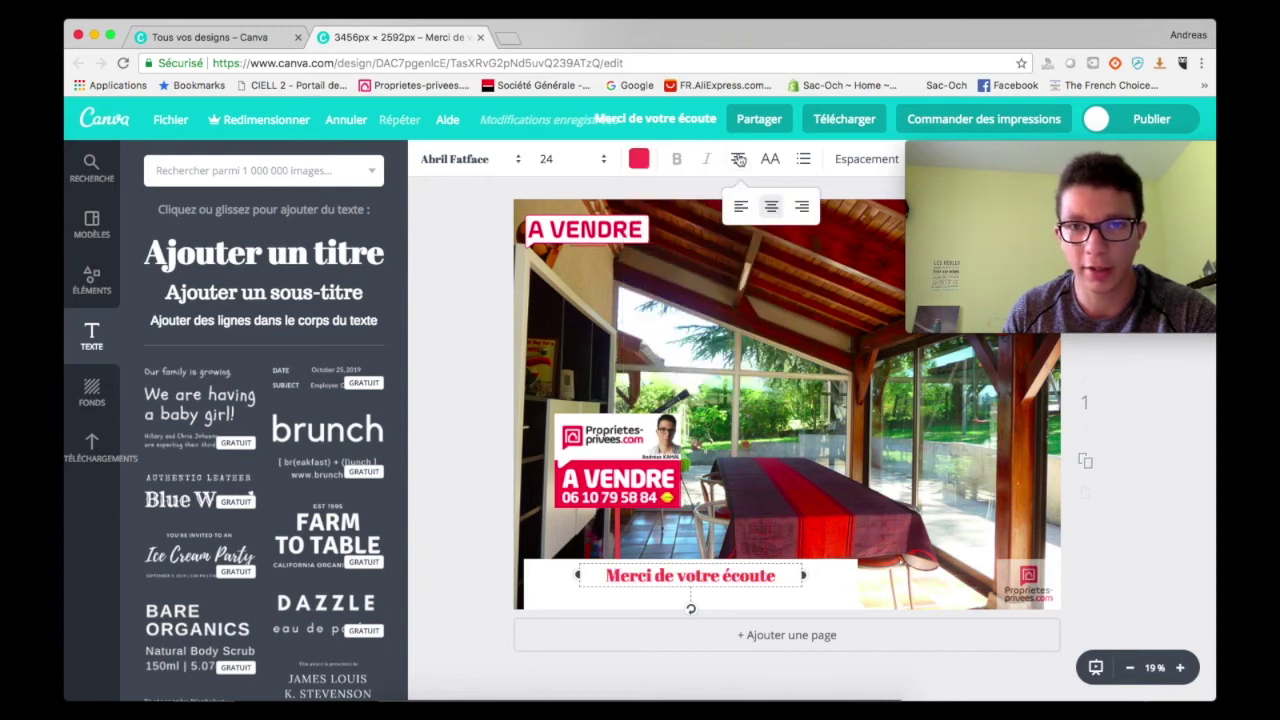
pyautogui.click(741, 207)
pyautogui.click(802, 207)
pyautogui.click(772, 207)
pyautogui.click(771, 161)
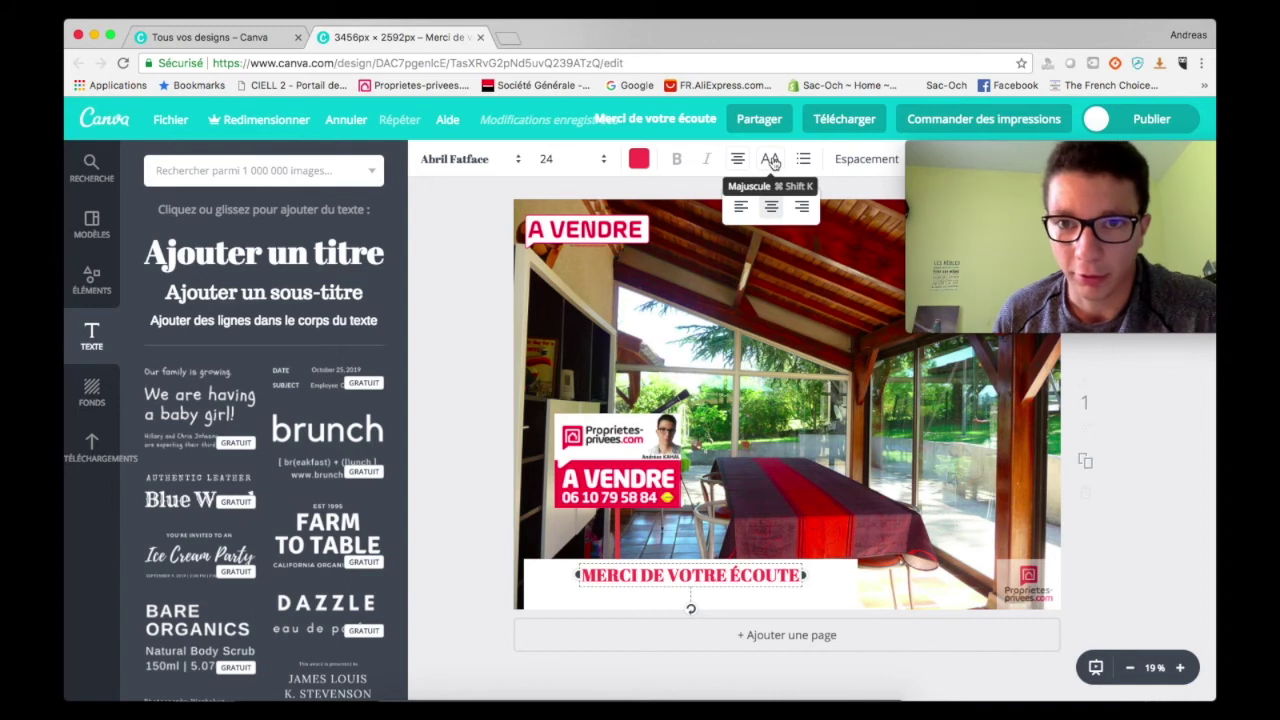
pyautogui.click(805, 161)
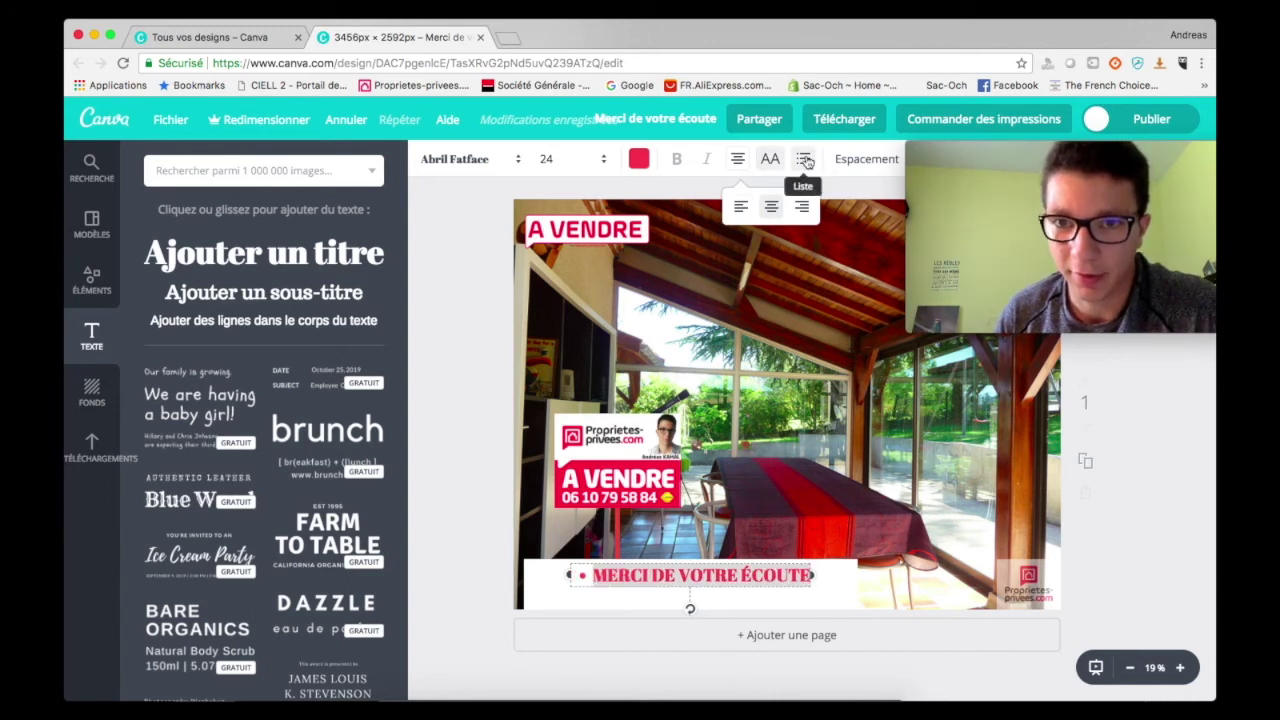
pyautogui.click(803, 160)
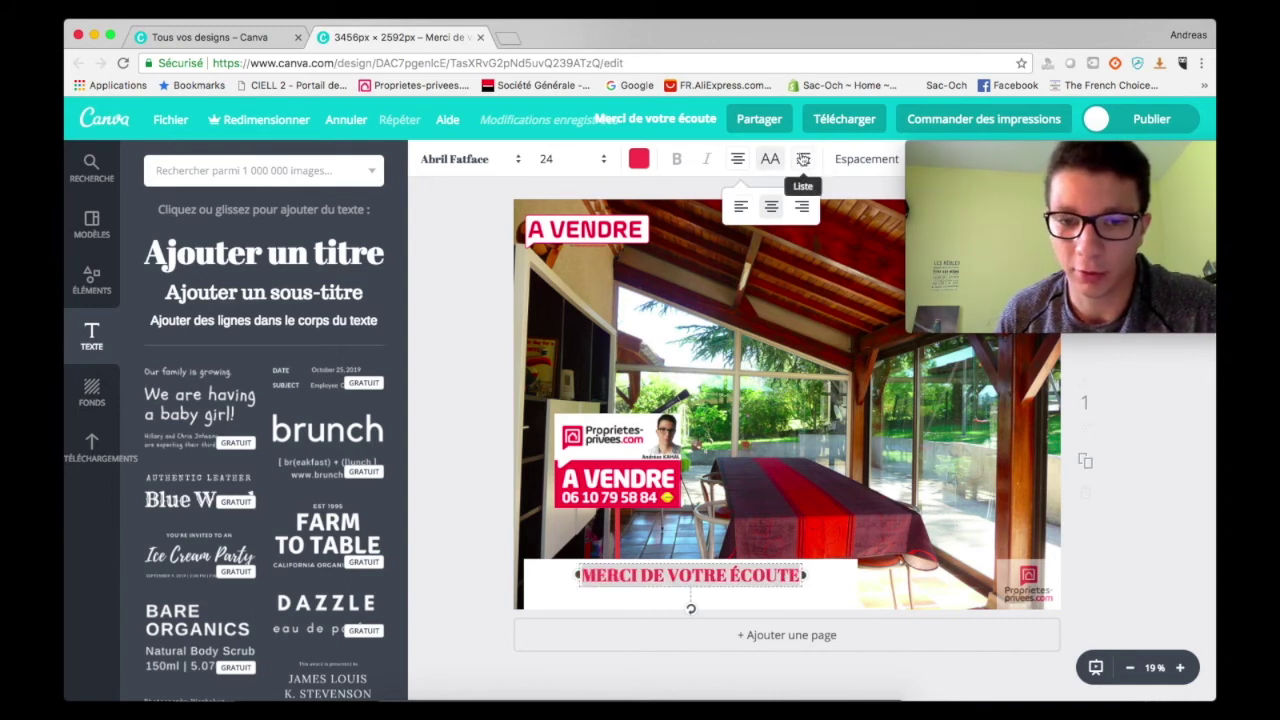
# Set the title's letter spacing to 540 and its line height to 1,26.
pyautogui.moveTo(1003, 150); pyautogui.dragTo(1003, 318)
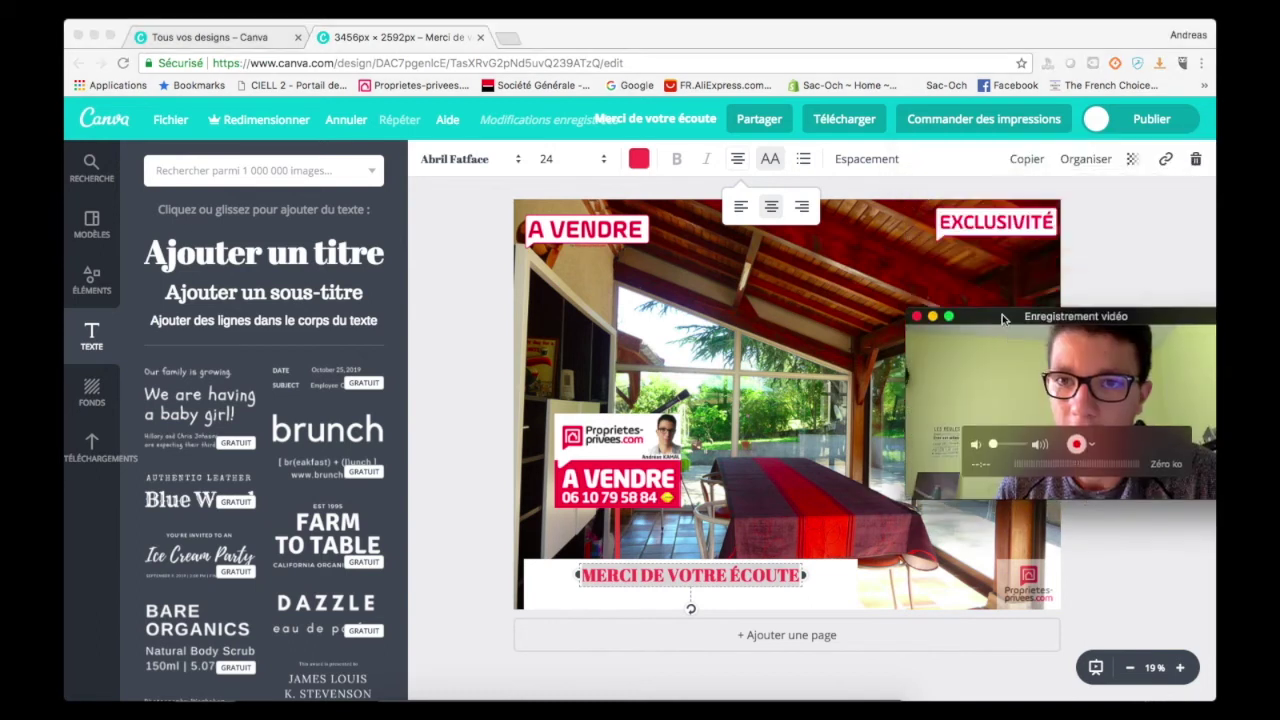
pyautogui.click(866, 159)
pyautogui.click(866, 160)
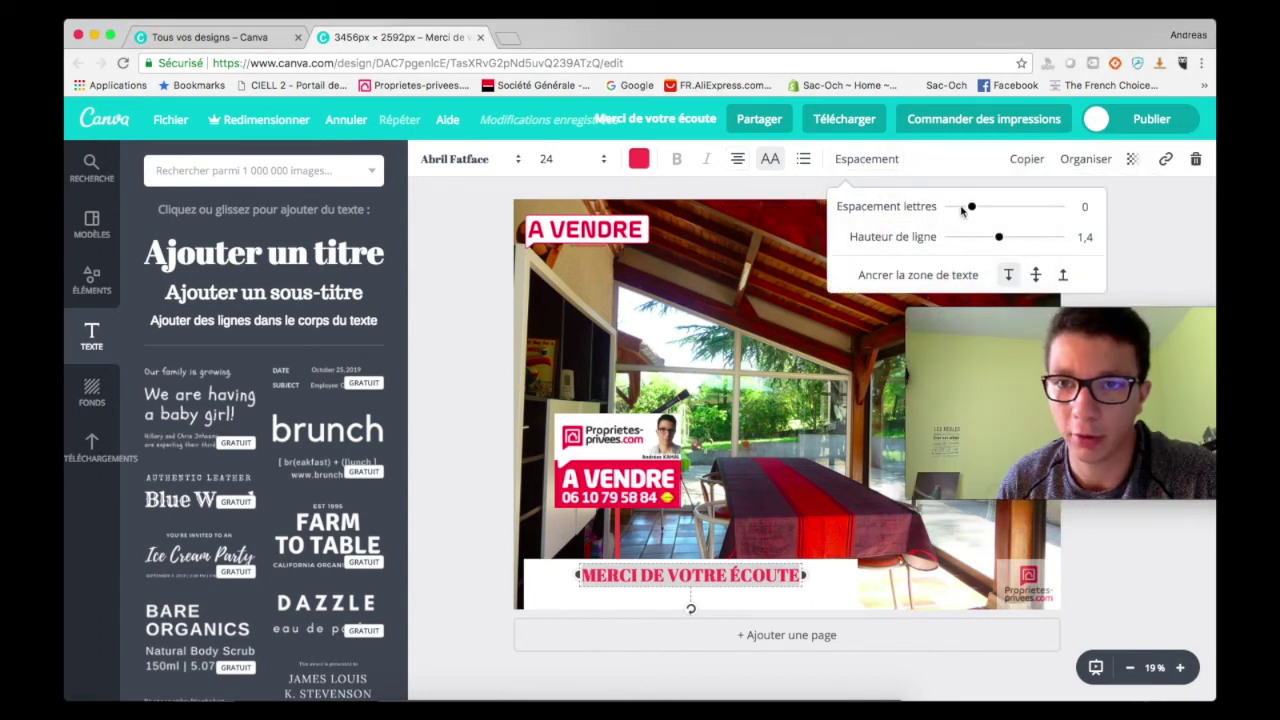
pyautogui.moveTo(970, 211); pyautogui.dragTo(1033, 217)
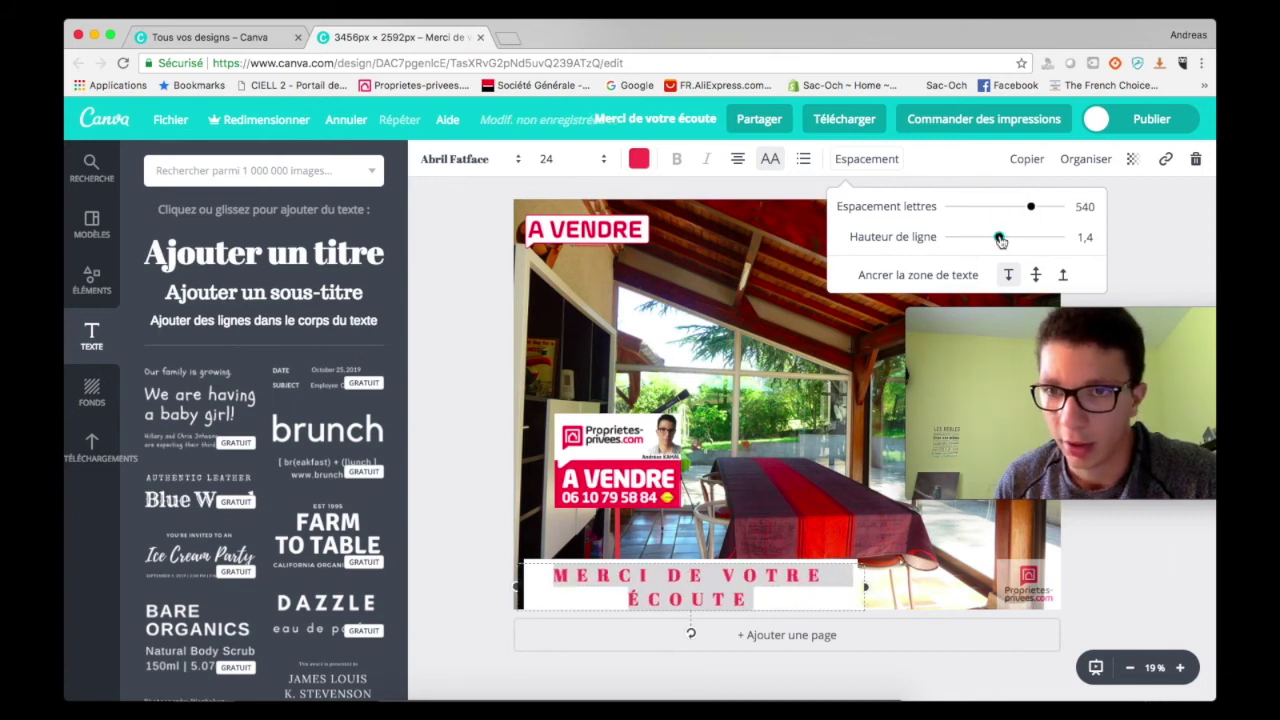
pyautogui.moveTo(1000, 240)
pyautogui.mouseDown()
pyautogui.moveTo(1022, 240)
pyautogui.moveTo(992, 242)
pyautogui.mouseUp()
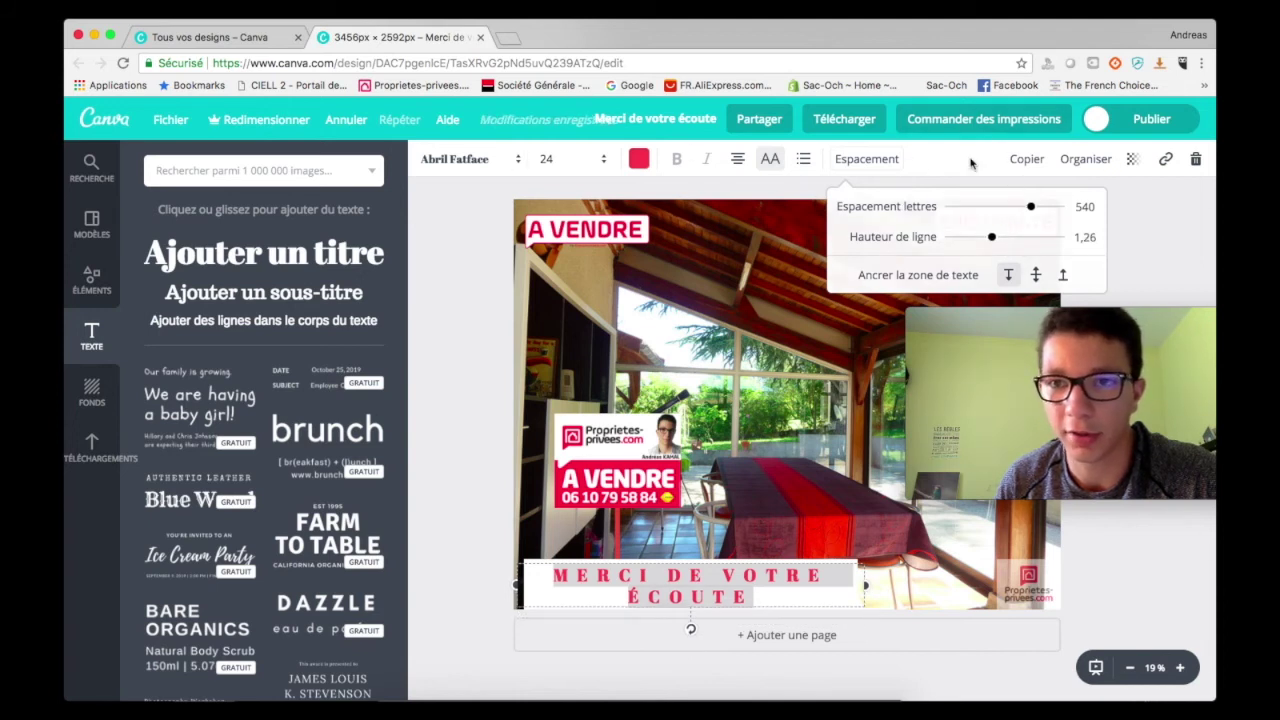
pyautogui.click(970, 163)
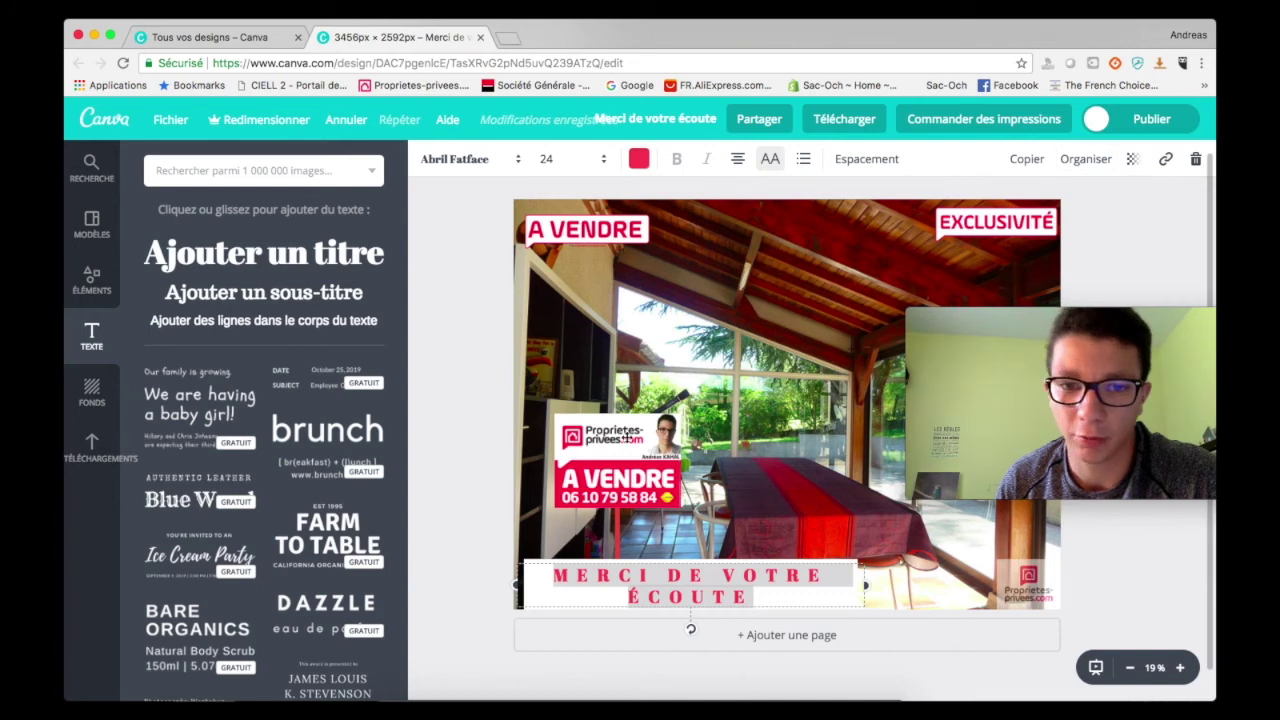
# Duplicate the small A VENDRE banner and place the copy midway along the photo's top edge.
pyautogui.click(605, 231)
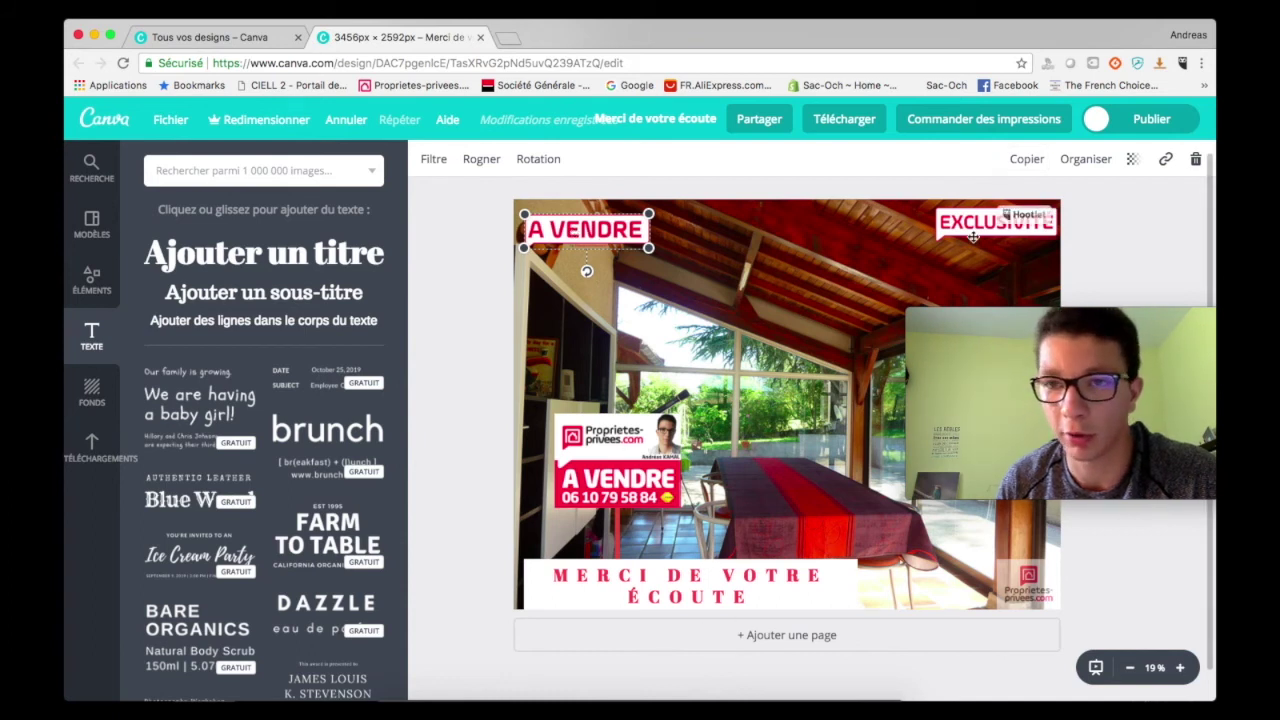
pyautogui.moveTo(638, 238); pyautogui.dragTo(865, 239)
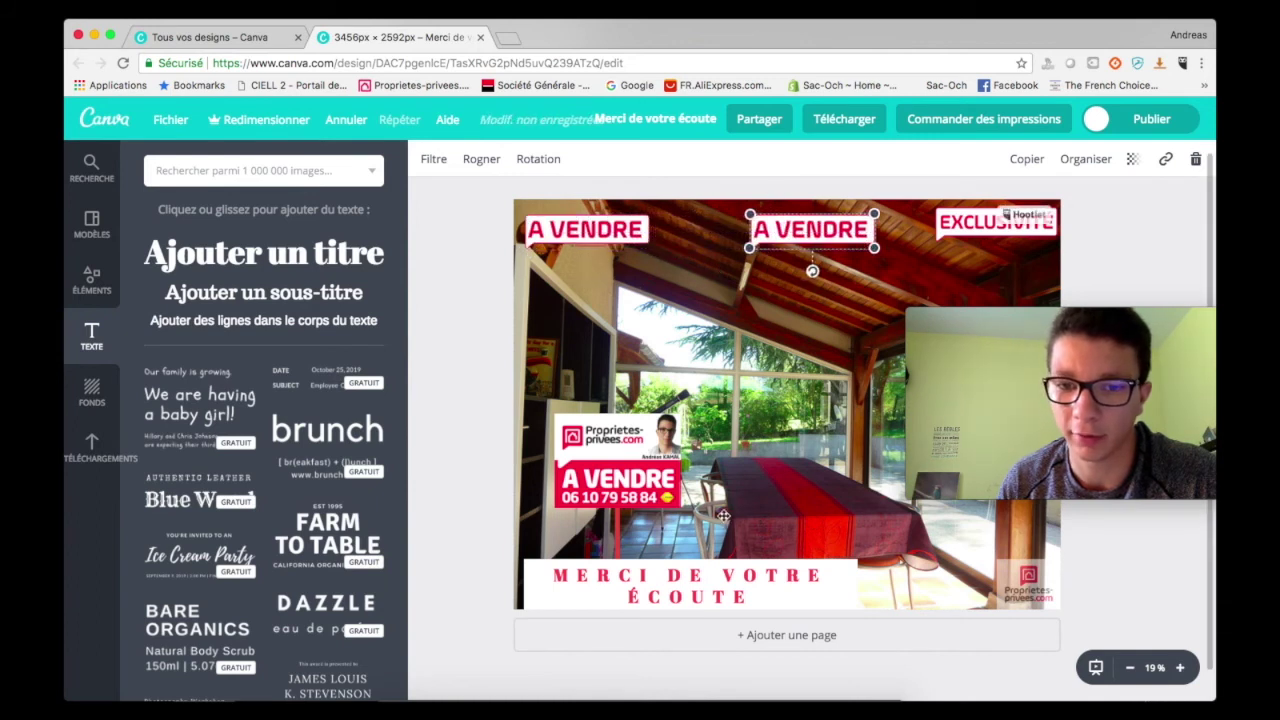
# Duplicate the MERCI DE VOTRE ÉCOUTE text onto the upper part of the photo and delete the copy.
pyautogui.click(780, 554)
pyautogui.click(676, 584)
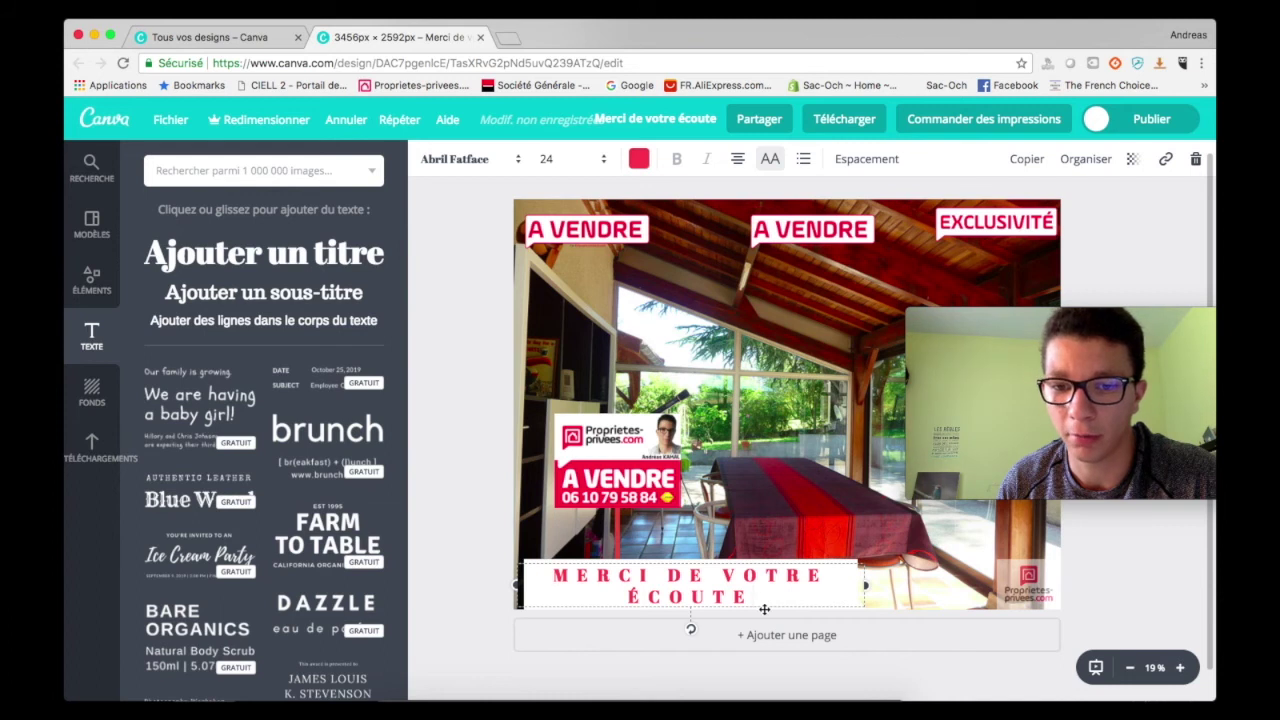
pyautogui.press('Escape')
pyautogui.click(831, 590)
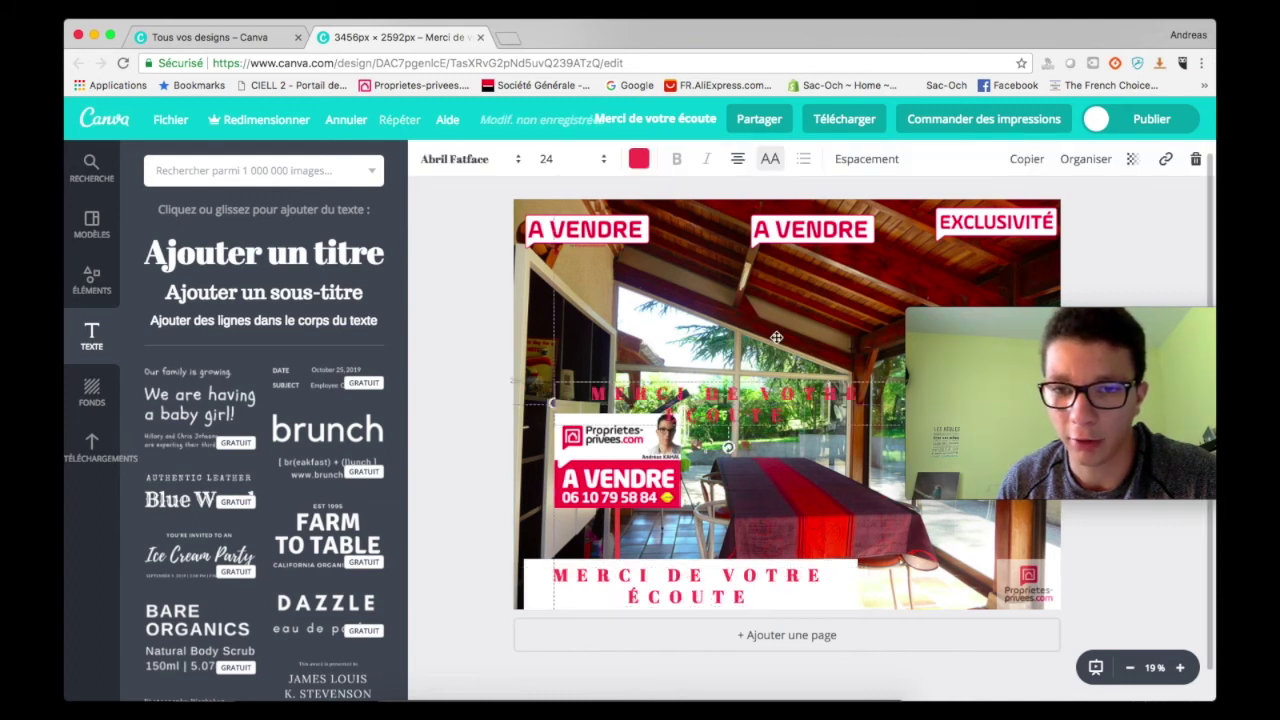
pyautogui.press('super+d')
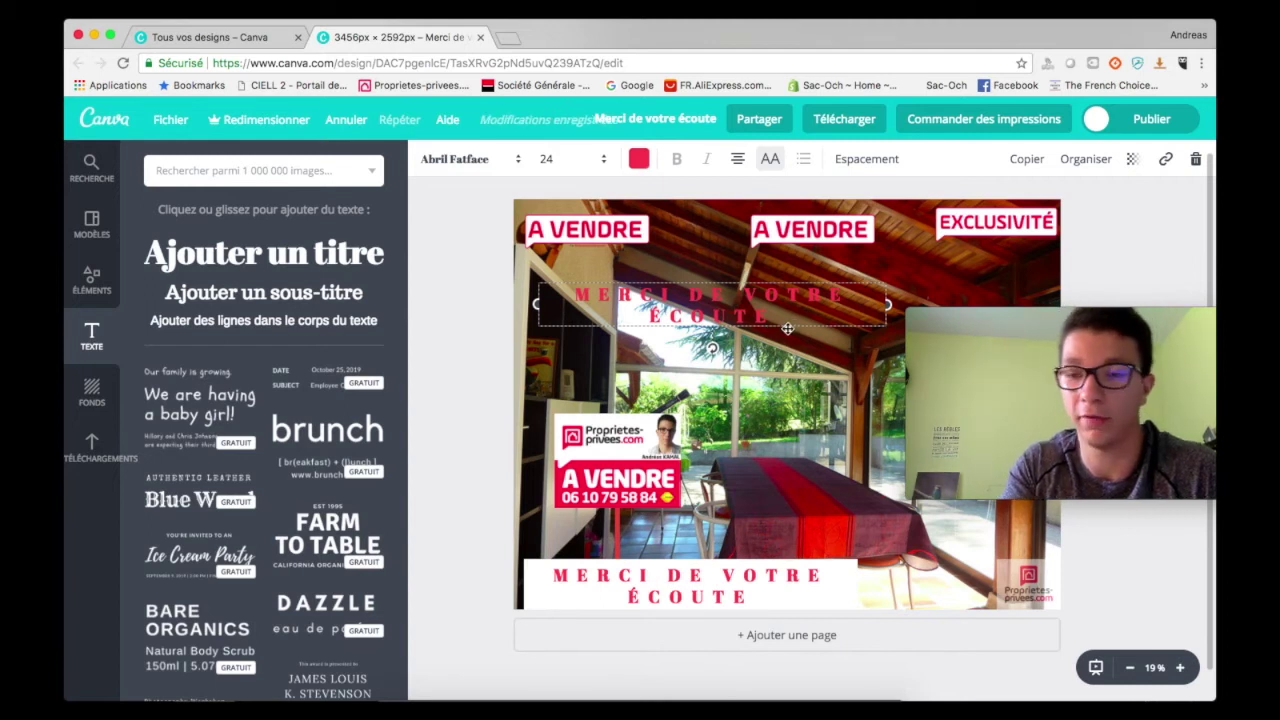
pyautogui.press('BackSpace')
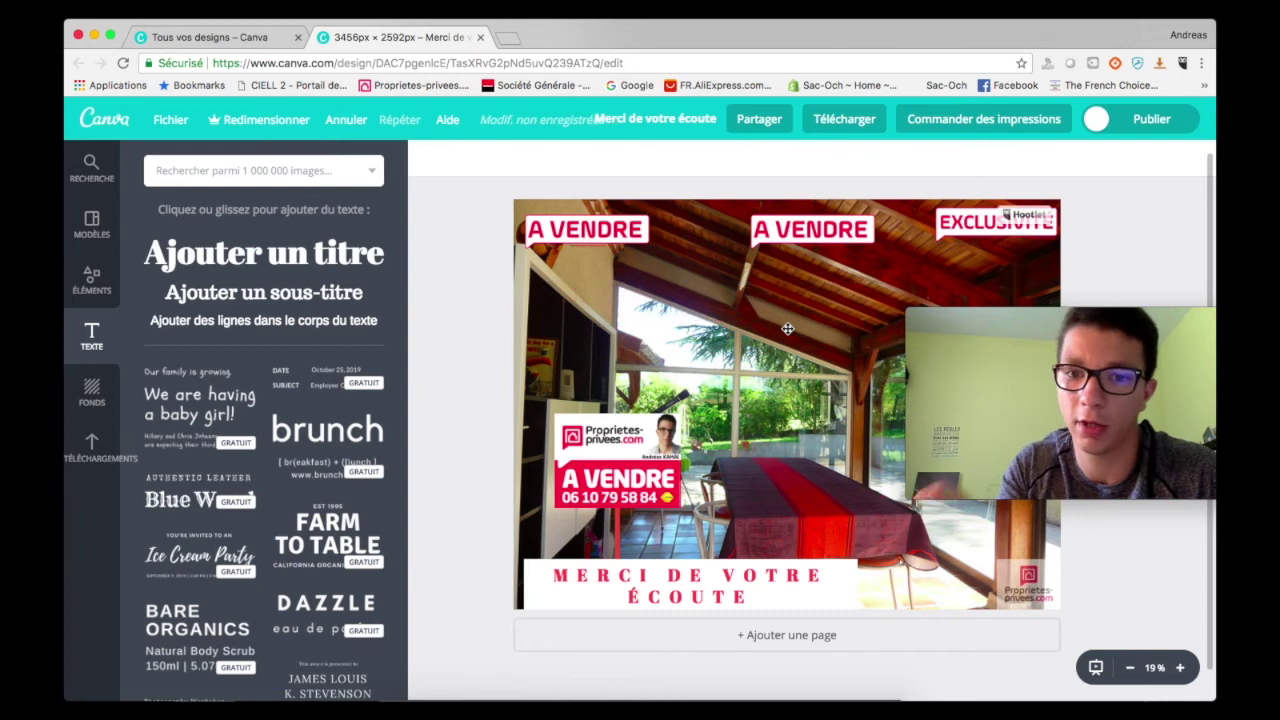
# Look through the available background colours and patterns for the page.
pyautogui.moveTo(1103, 410)
pyautogui.moveTo(1139, 319); pyautogui.dragTo(662, 167)
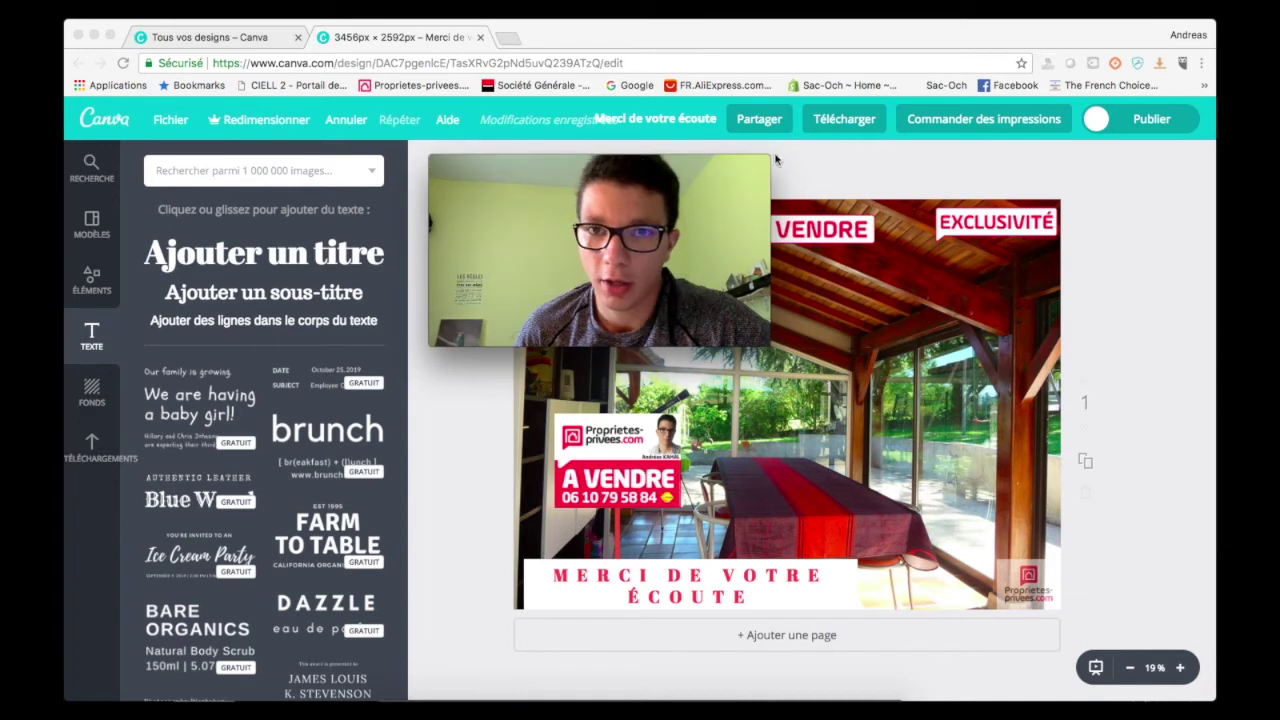
pyautogui.click(90, 395)
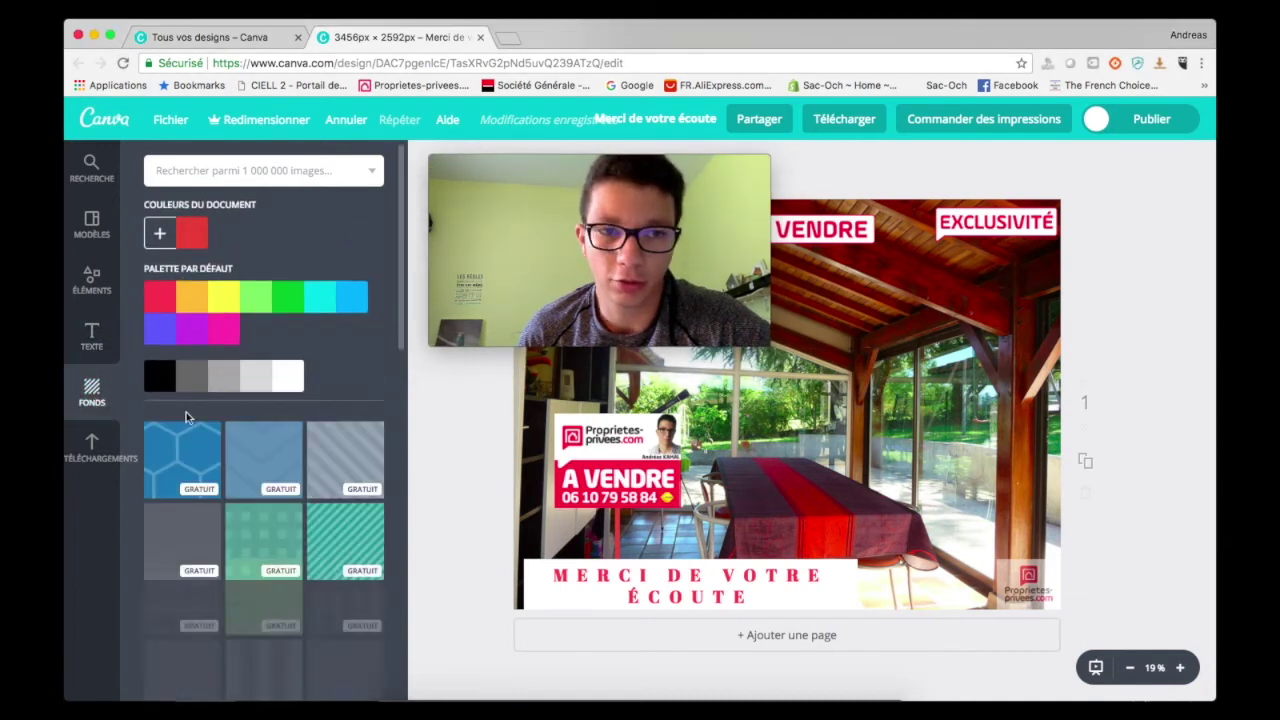
pyautogui.scroll(-5, 258, 325)
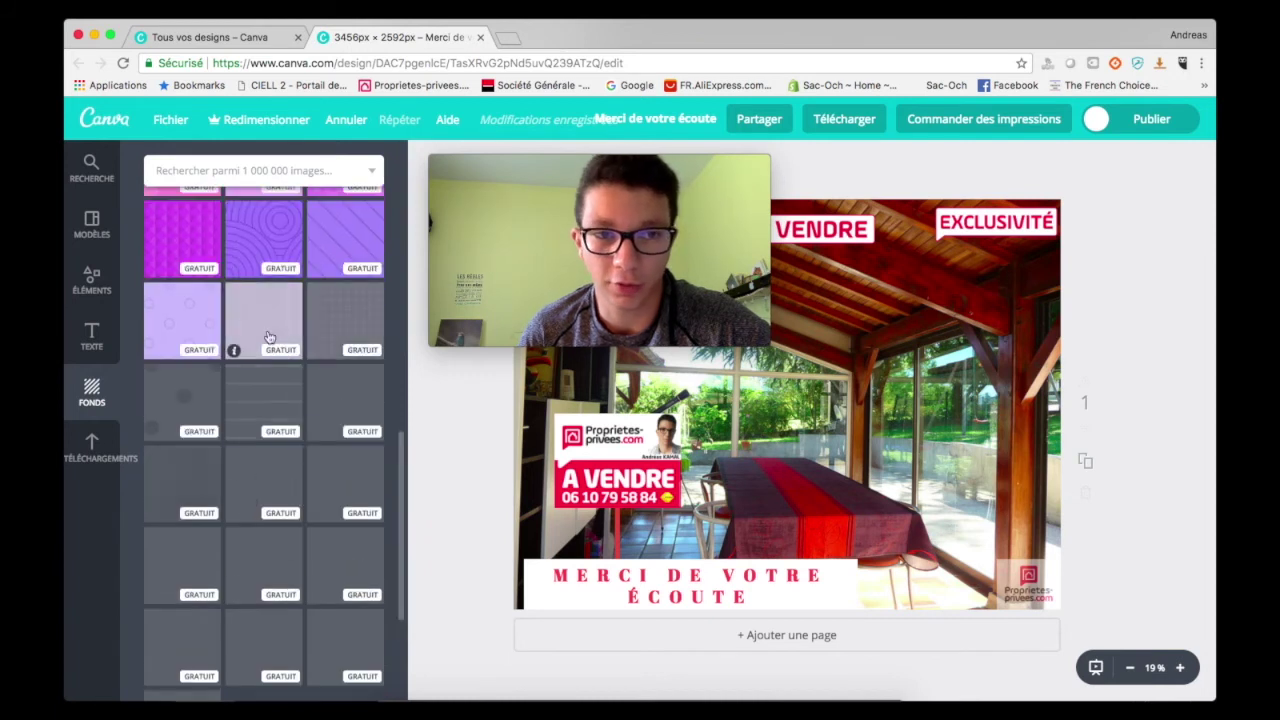
pyautogui.scroll(5, 266, 337)
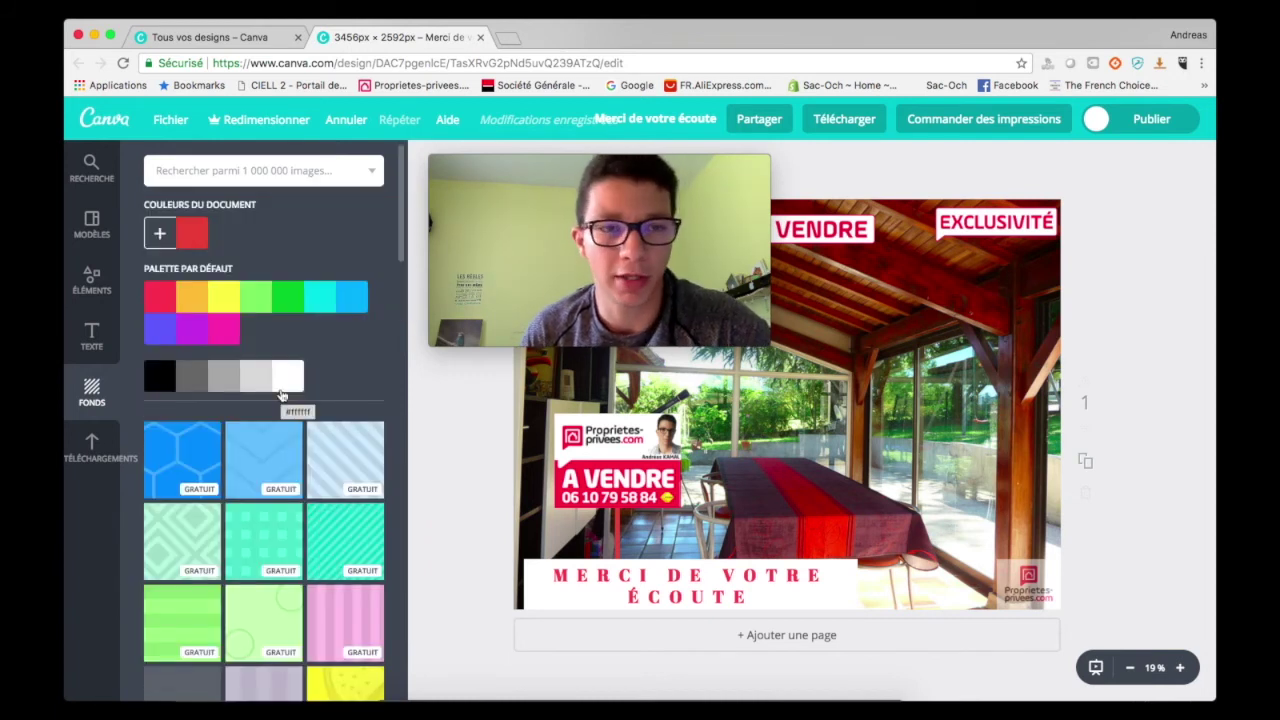
# Duplicate the finished property photo page as a second page.
pyautogui.moveTo(712, 278)
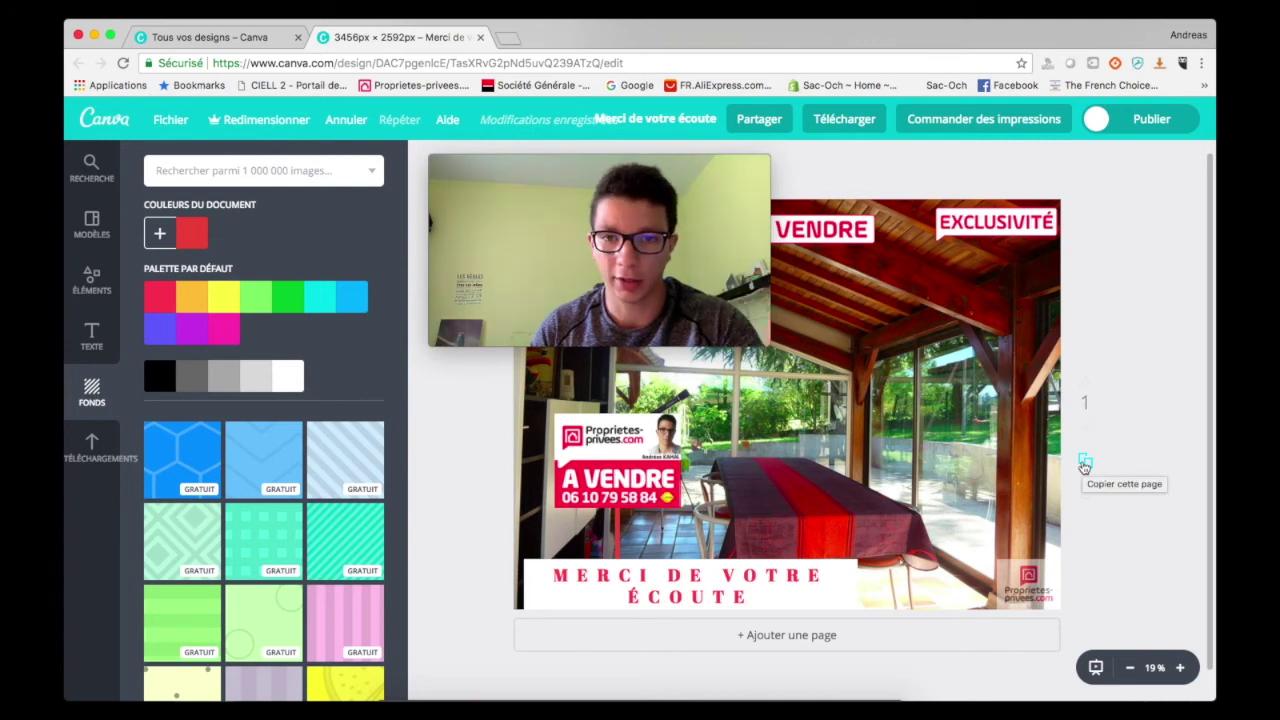
pyautogui.click(1084, 464)
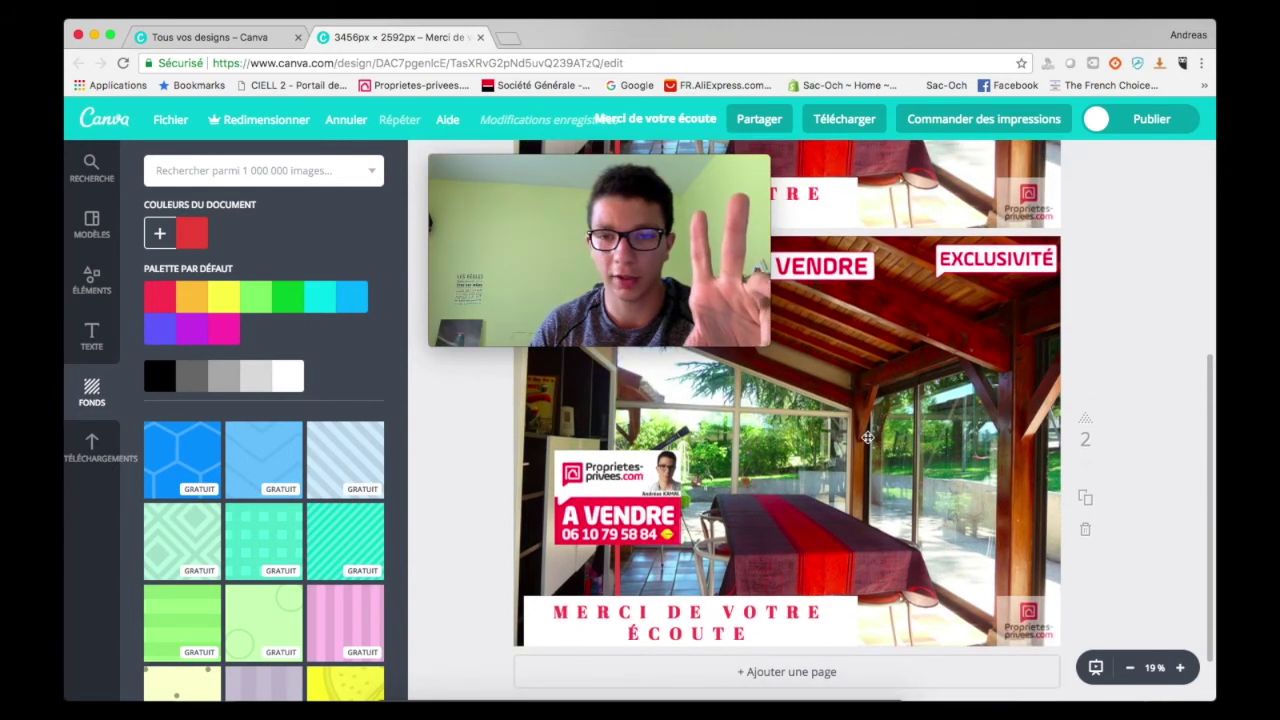
pyautogui.click(868, 437)
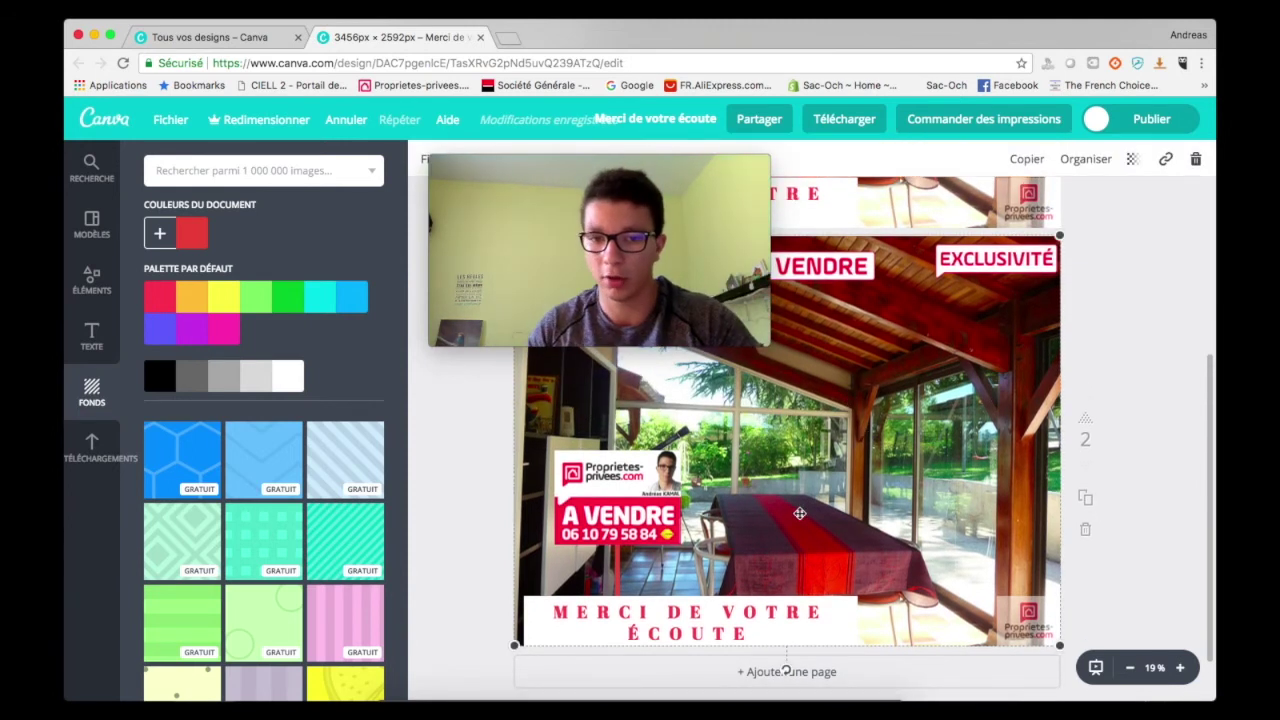
pyautogui.moveTo(700, 163); pyautogui.dragTo(440, 163)
# Delete the agent's A VENDRE sign and its red post from the second page.
pyautogui.click(628, 487)
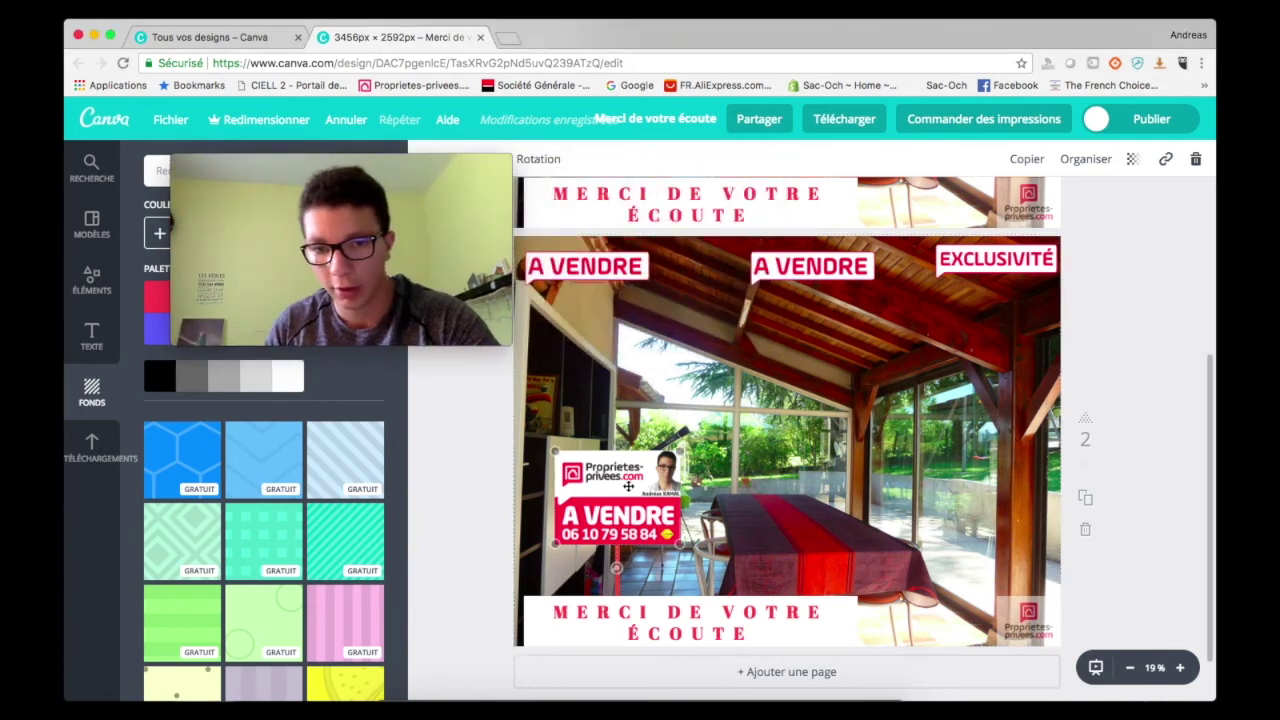
pyautogui.press('Delete')
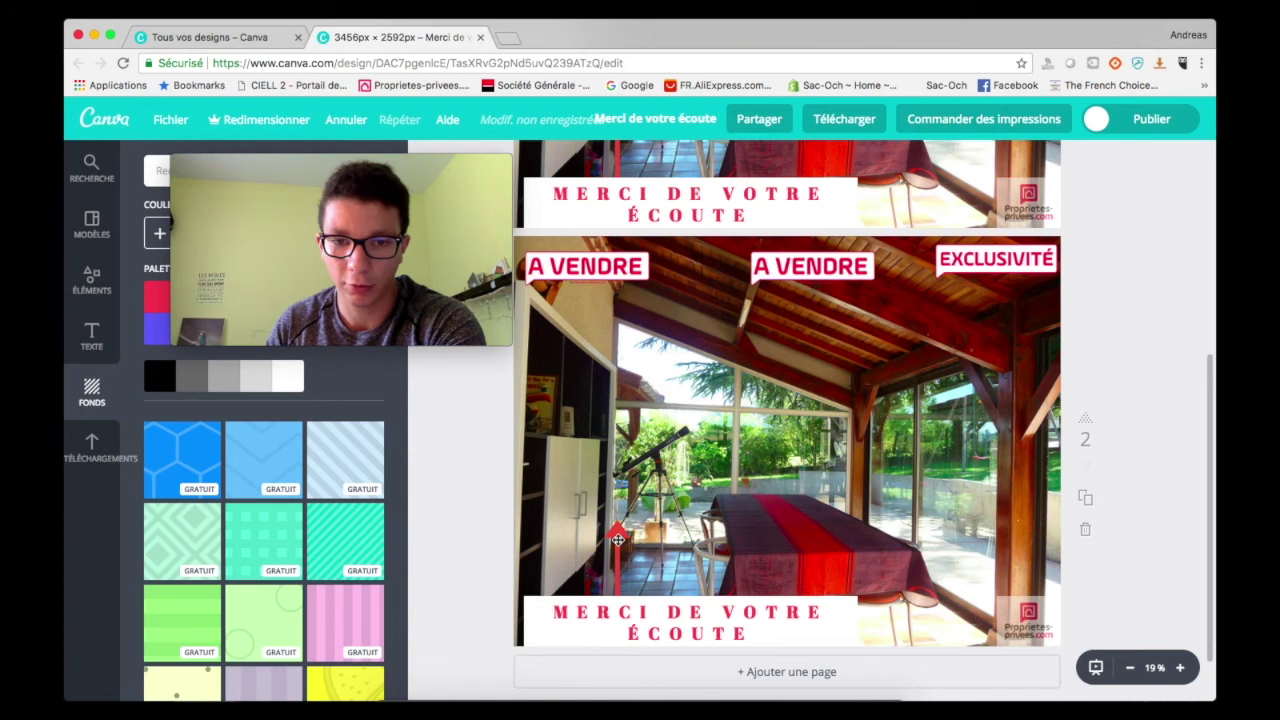
pyautogui.click(618, 540)
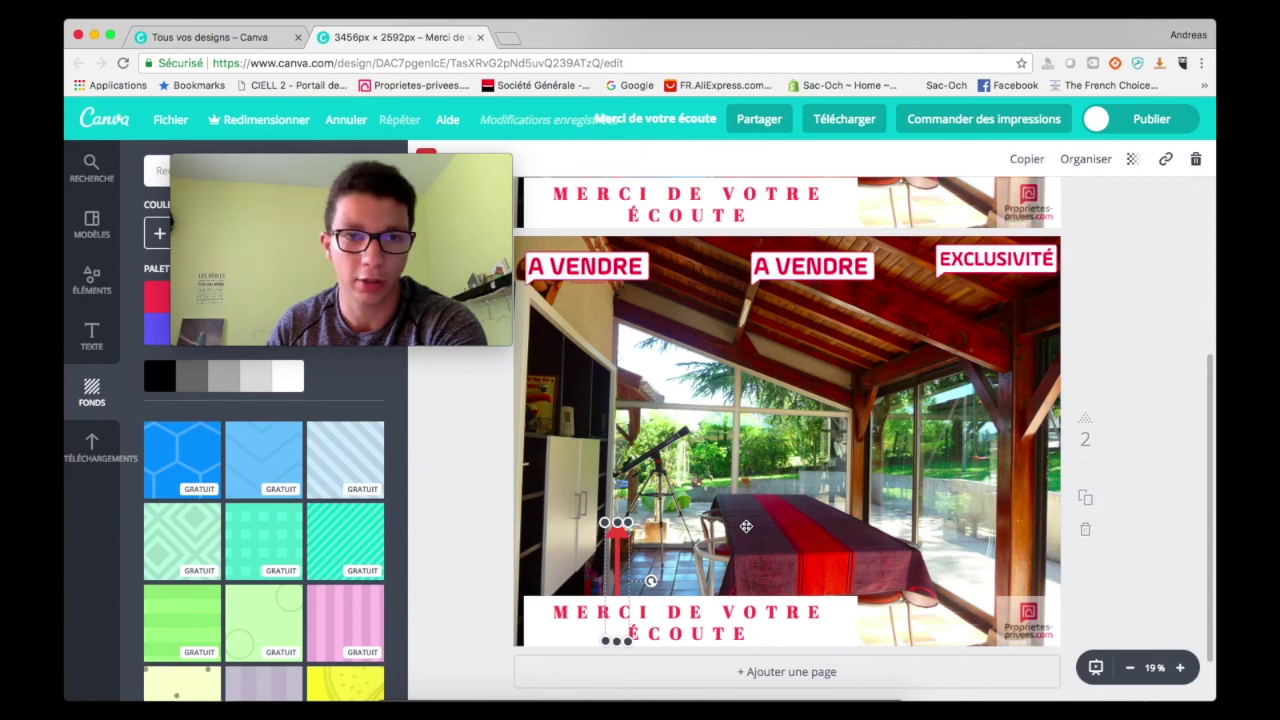
pyautogui.press('Delete')
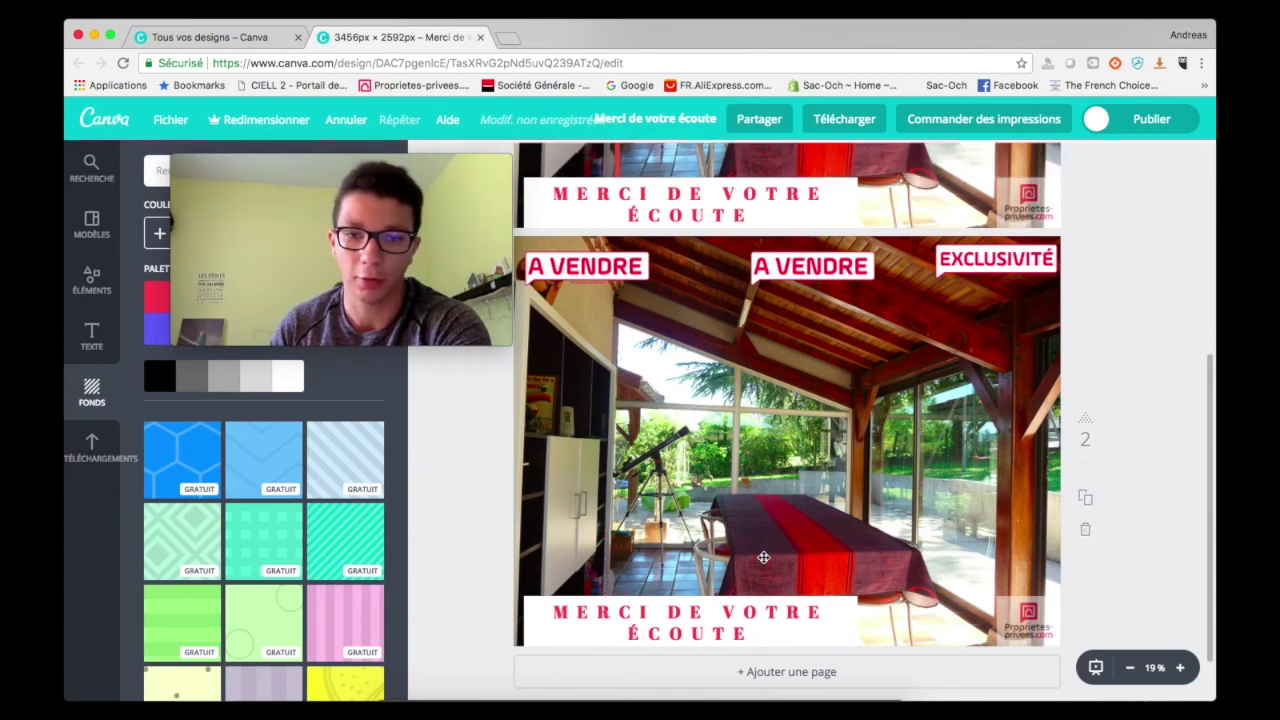
# Clear the title text, white box, A VENDRE and EXCLUSIVITÉ banners and interior photo from the second page, keeping only the logo.
pyautogui.click(824, 622)
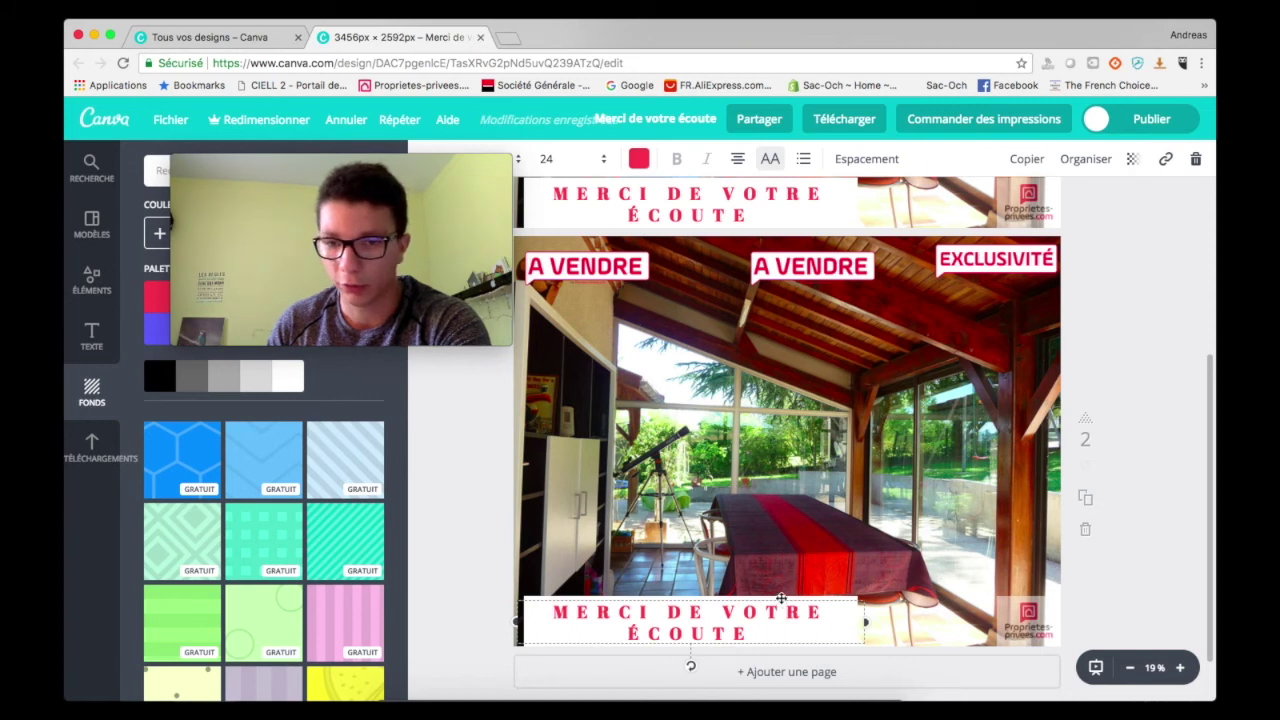
pyautogui.press('Delete')
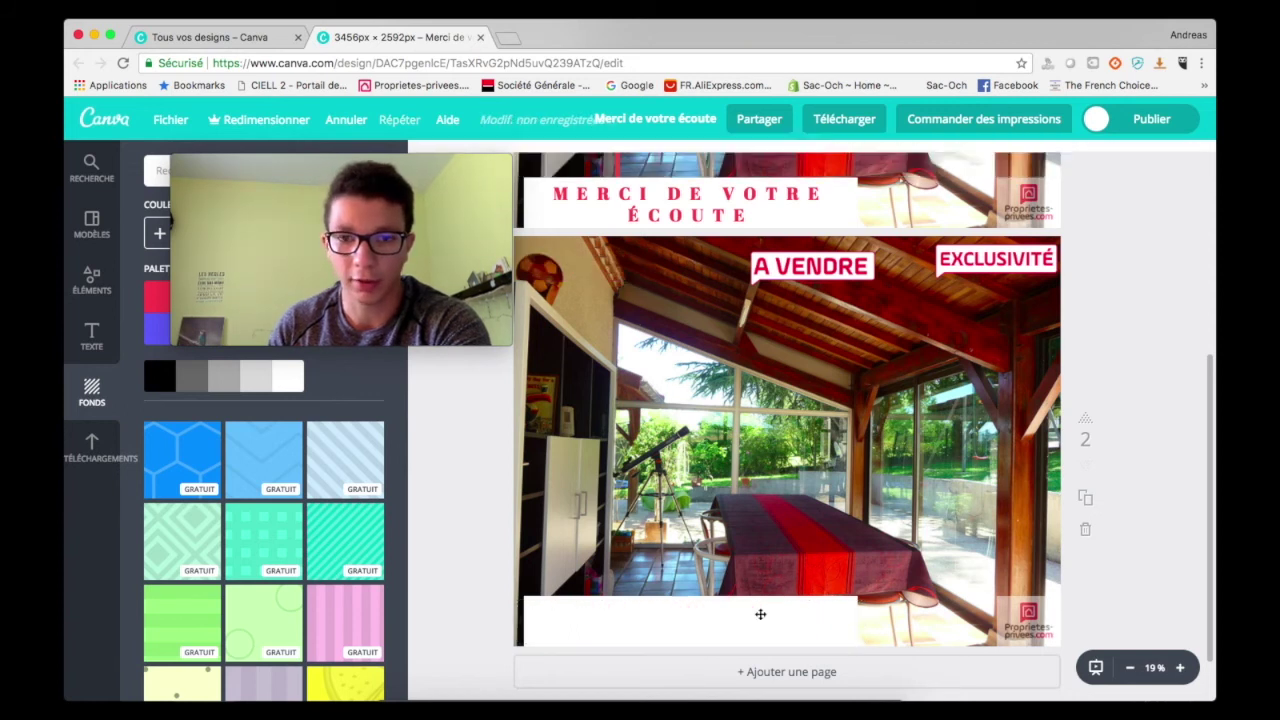
pyautogui.click(812, 265)
pyautogui.press('Delete')
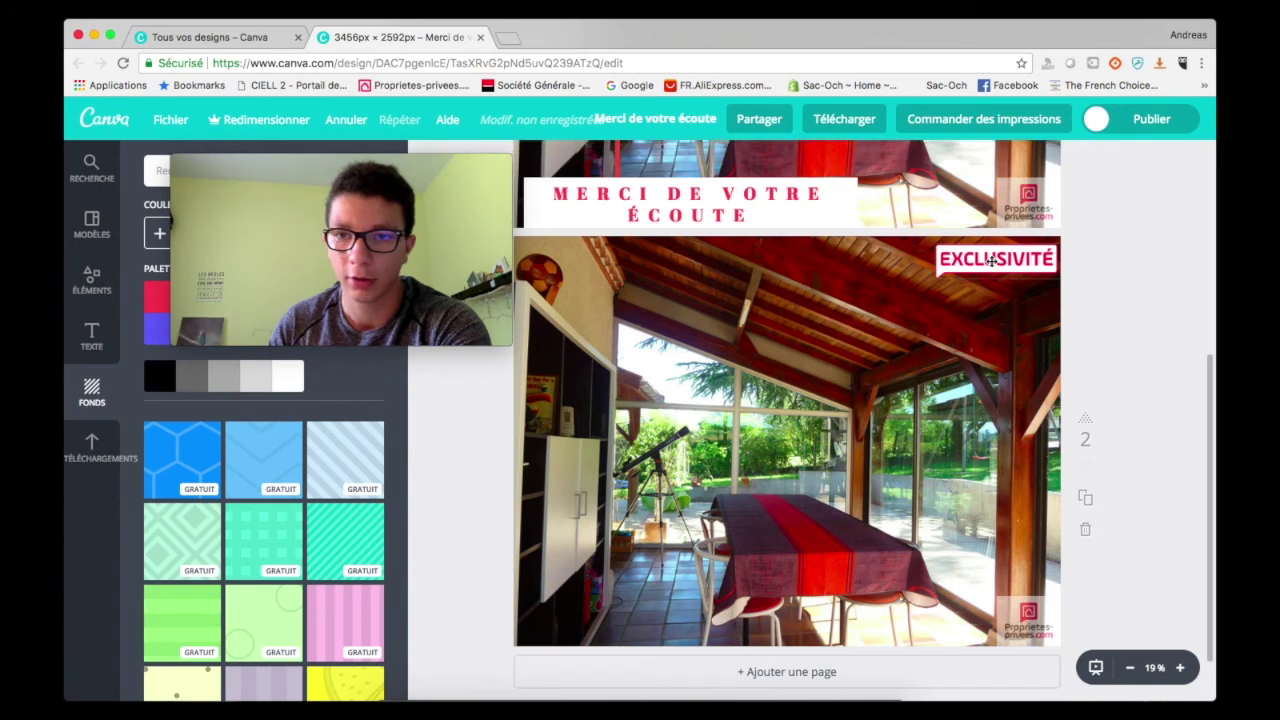
pyautogui.click(991, 260)
pyautogui.press('Delete')
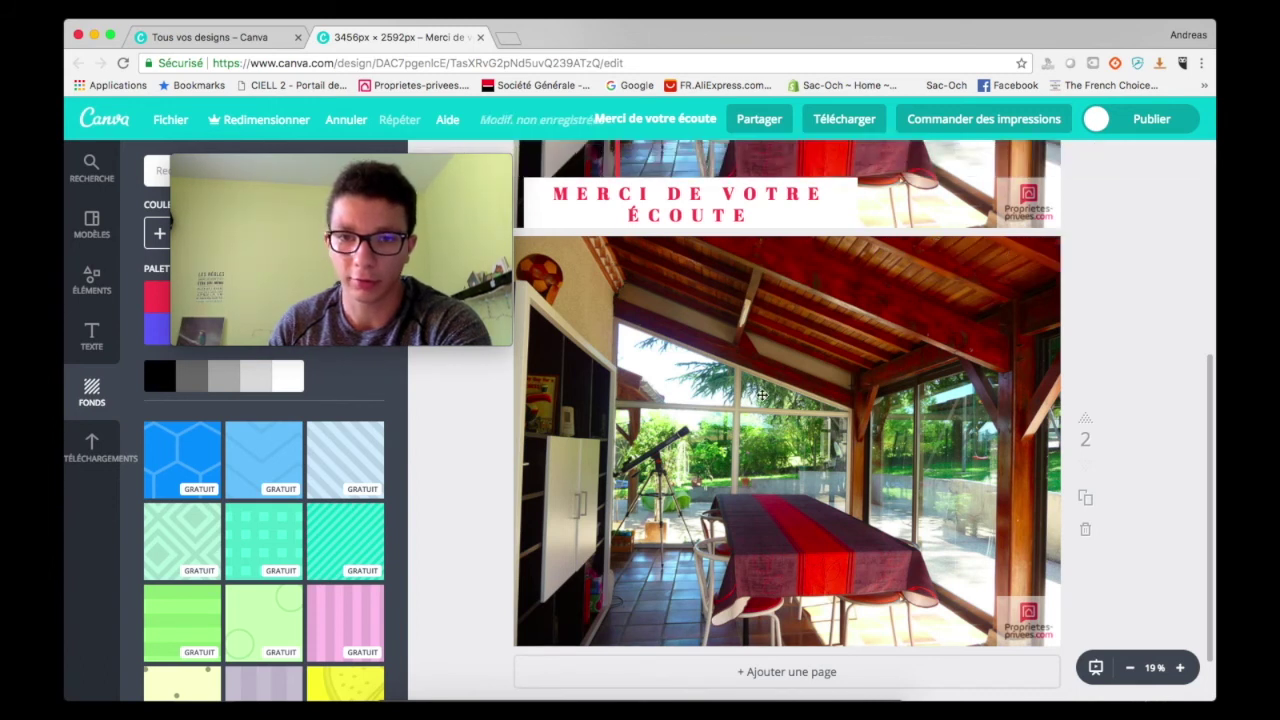
pyautogui.click(756, 399)
pyautogui.press('Delete')
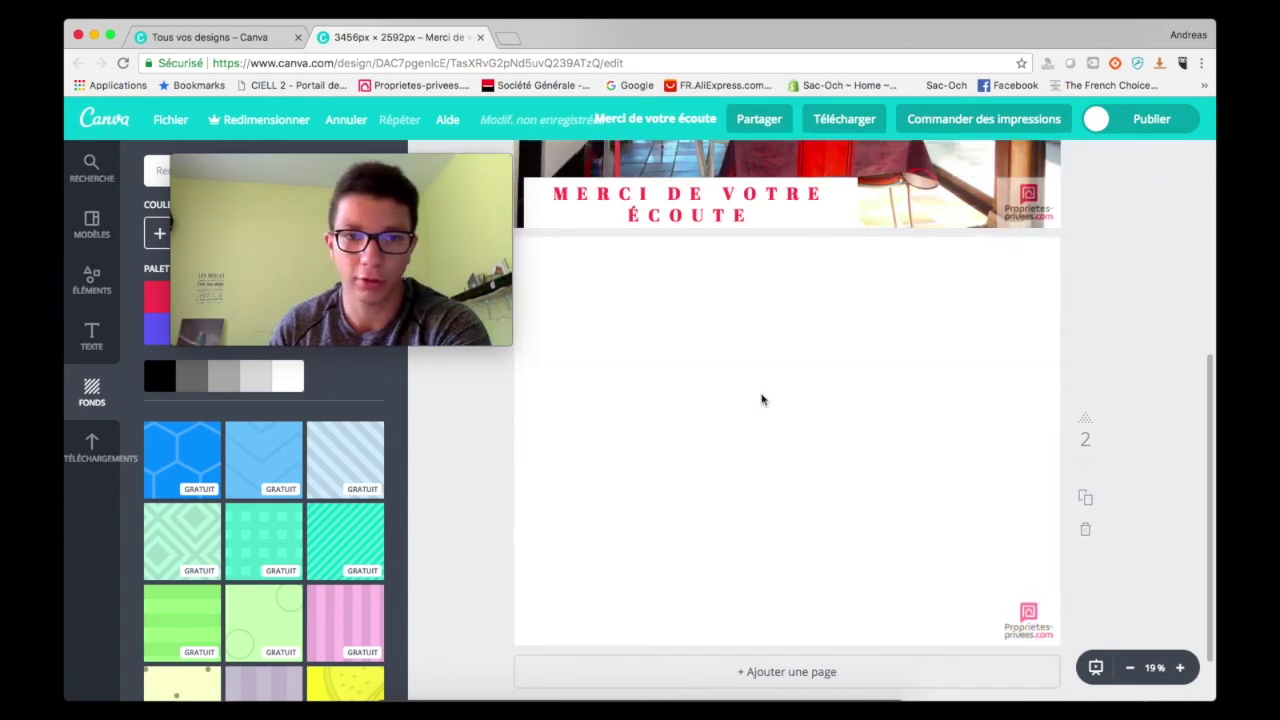
# Add the uploaded photo of the house with the garden to the second page and enlarge it to fill the page.
pyautogui.click(91, 448)
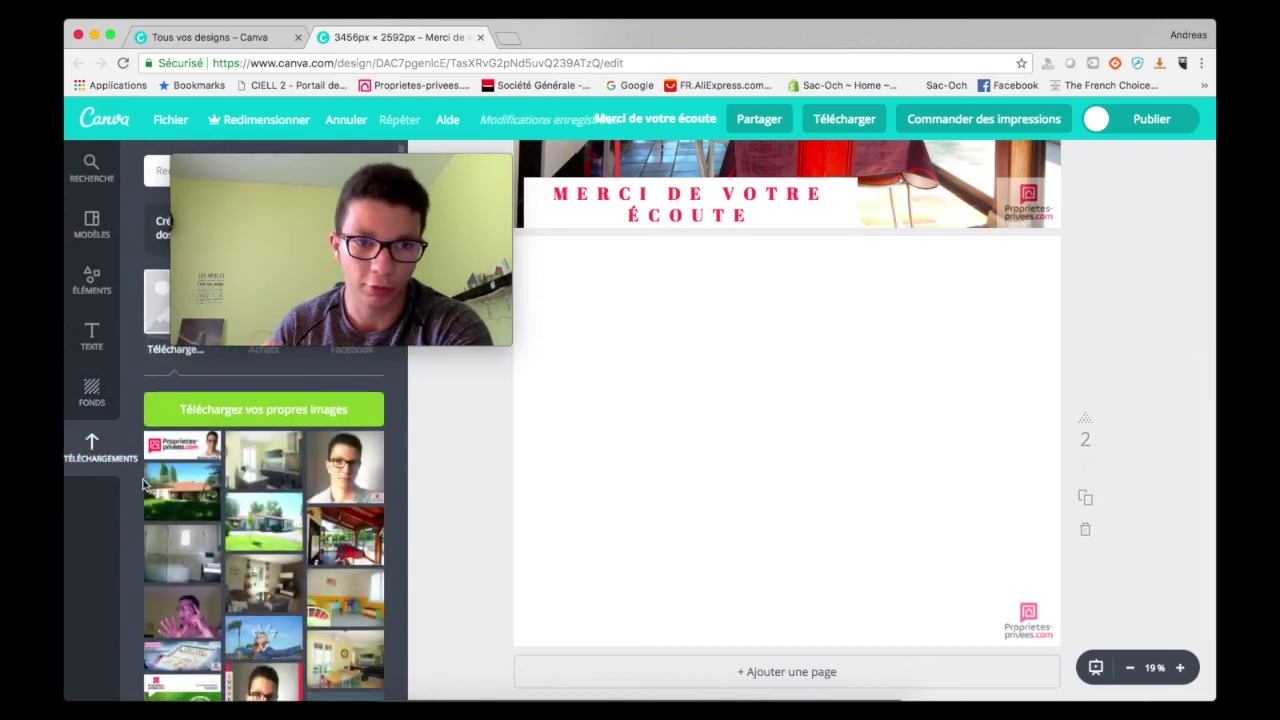
pyautogui.click(190, 498)
pyautogui.moveTo(797, 441); pyautogui.dragTo(592, 596)
pyautogui.moveTo(643, 551); pyautogui.dragTo(1055, 235)
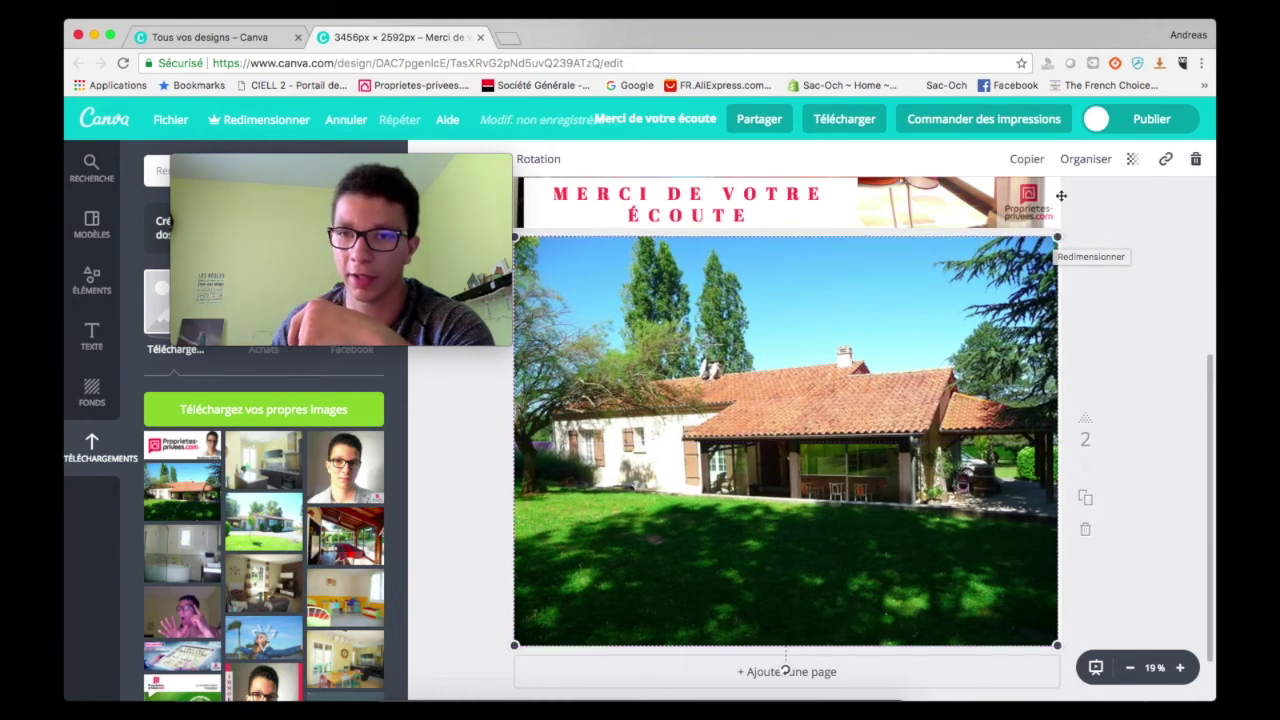
# Send the house photo backward behind the Proprietes-privees.com logo.
pyautogui.click(1100, 160)
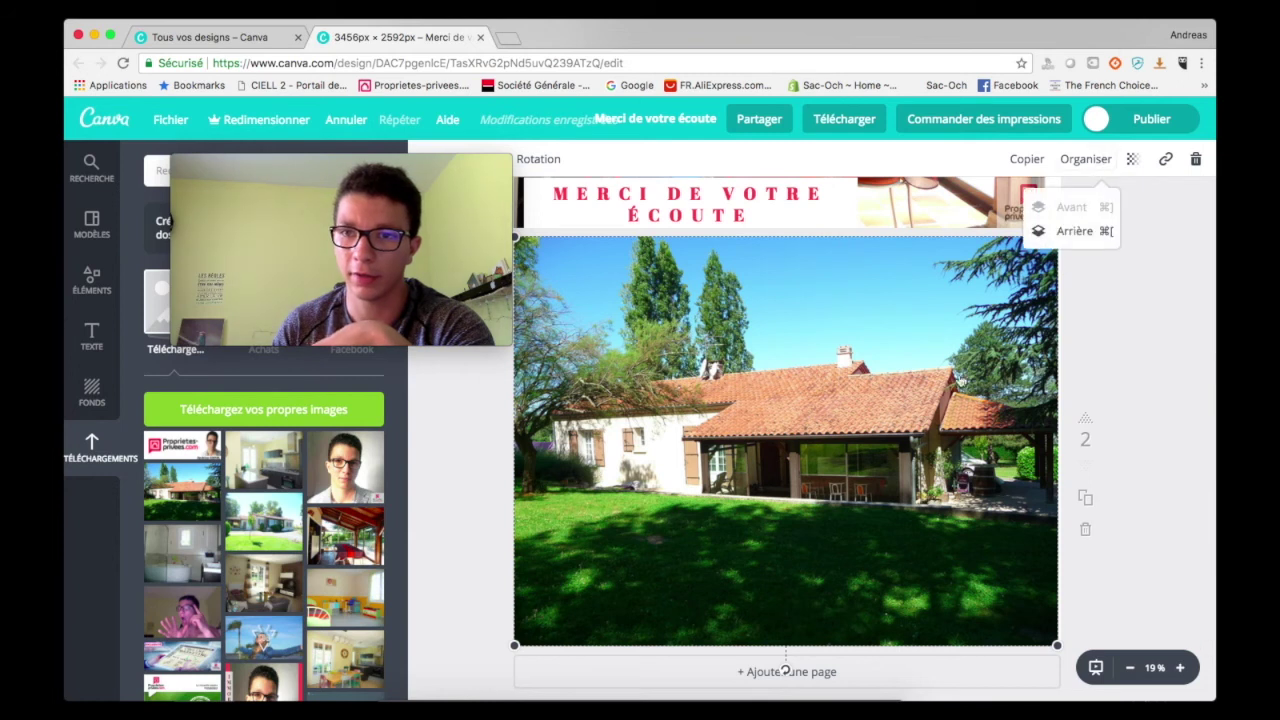
pyautogui.click(1088, 234)
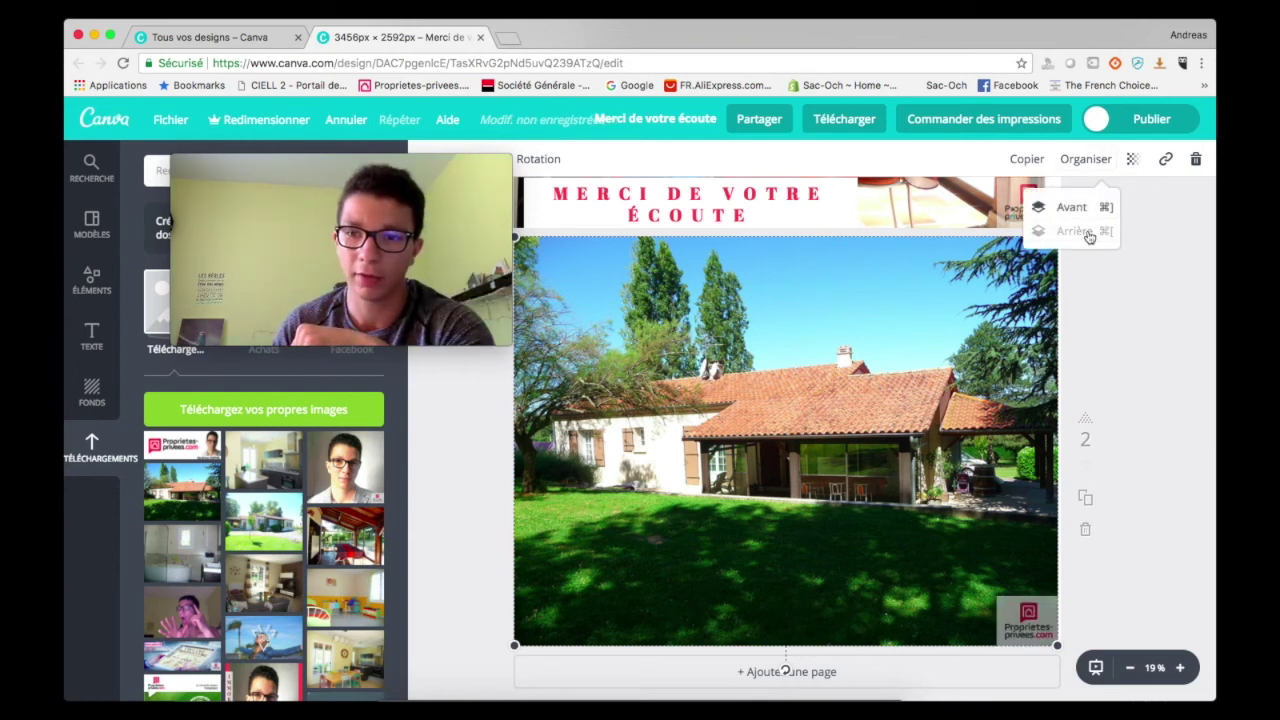
pyautogui.click(1190, 248)
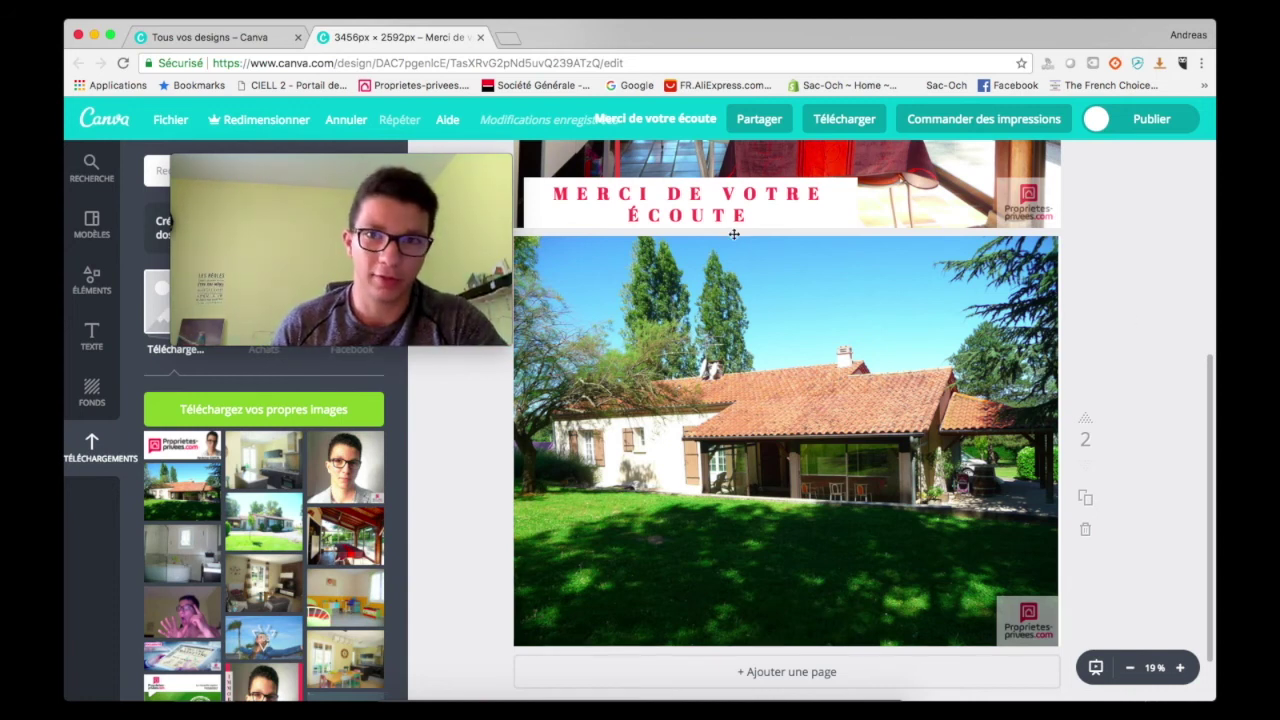
# Download only page 1 of the design as a PNG file.
pyautogui.click(849, 122)
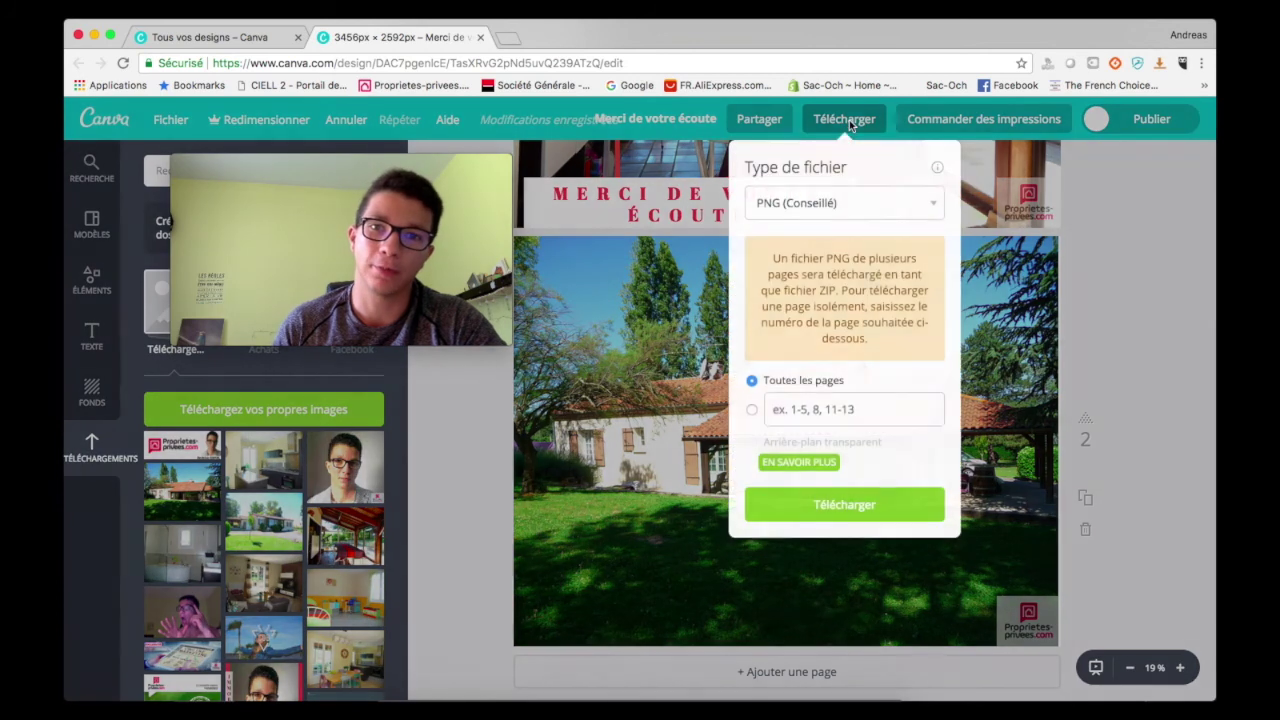
pyautogui.click(920, 205)
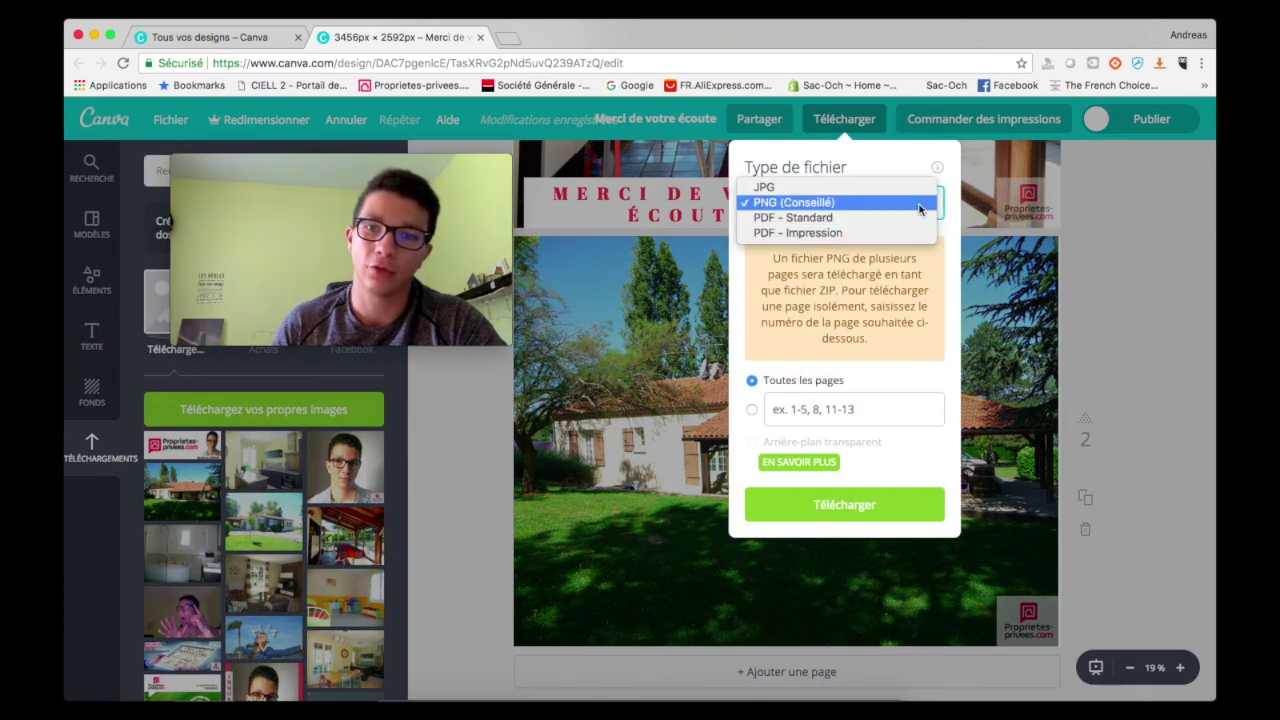
pyautogui.click(819, 204)
pyautogui.click(753, 411)
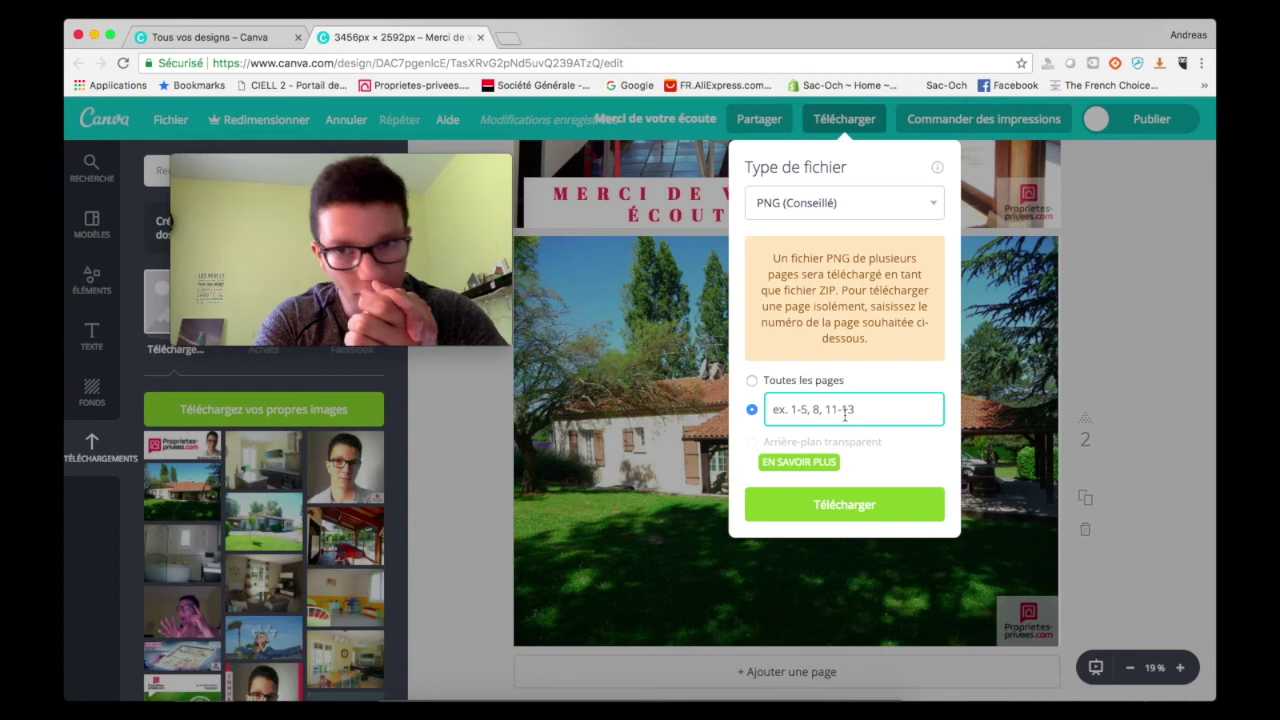
pyautogui.write('1')
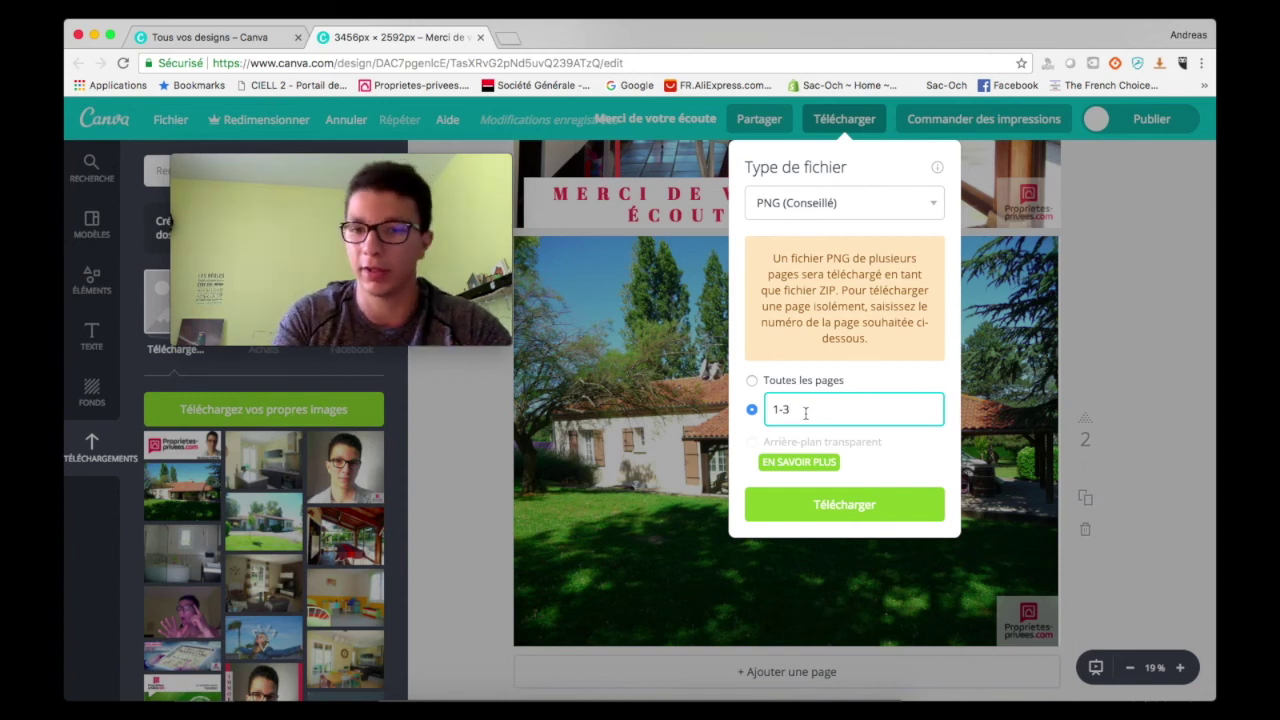
pyautogui.press('BackSpace')
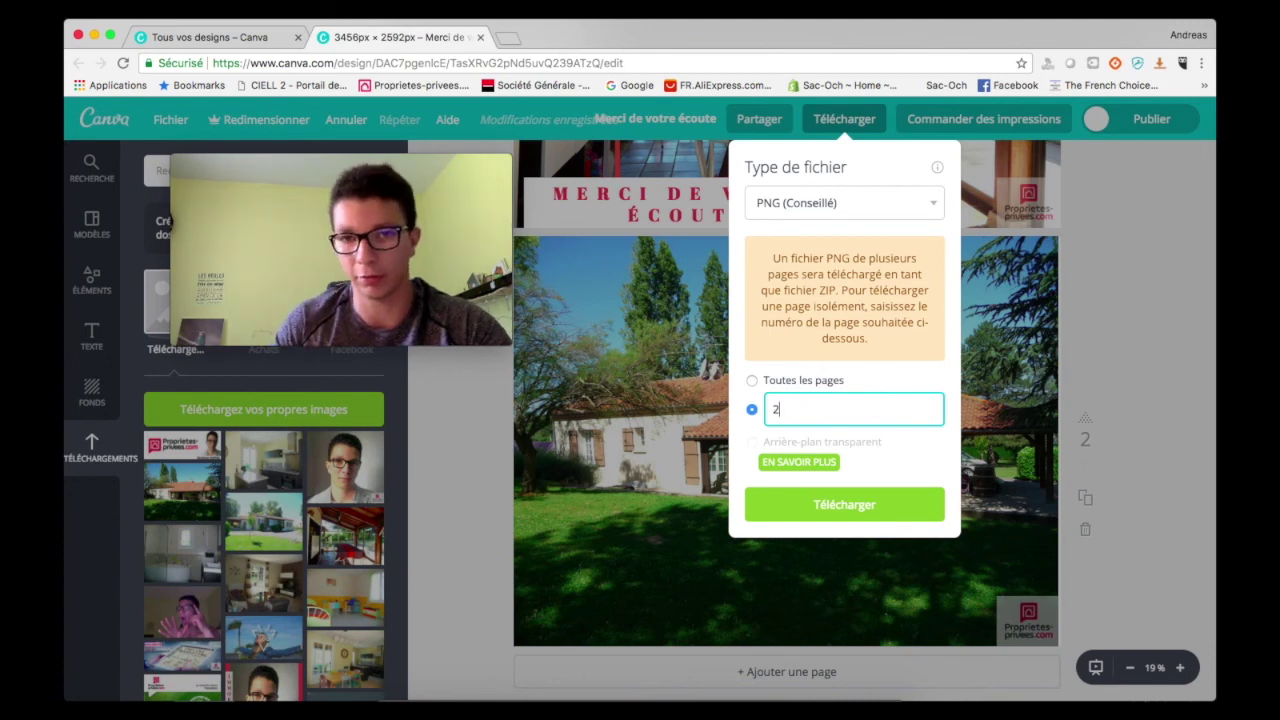
pyautogui.press('BackSpace')
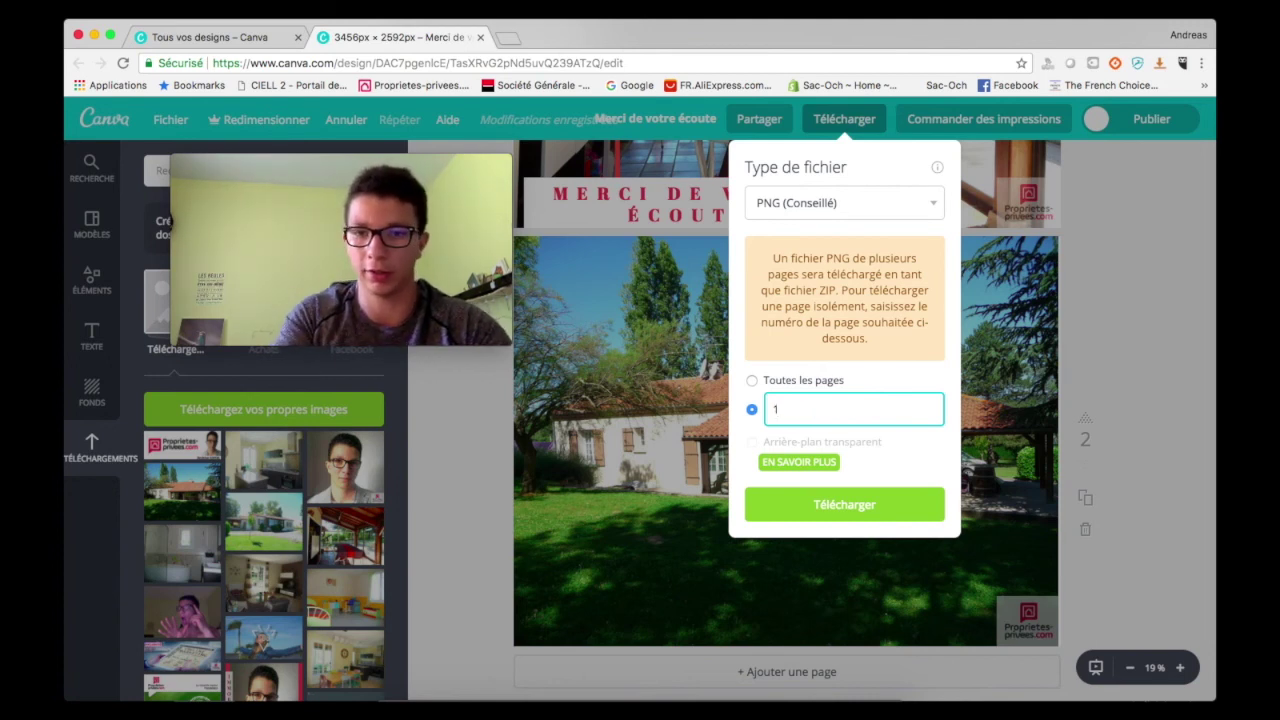
pyautogui.click(870, 508)
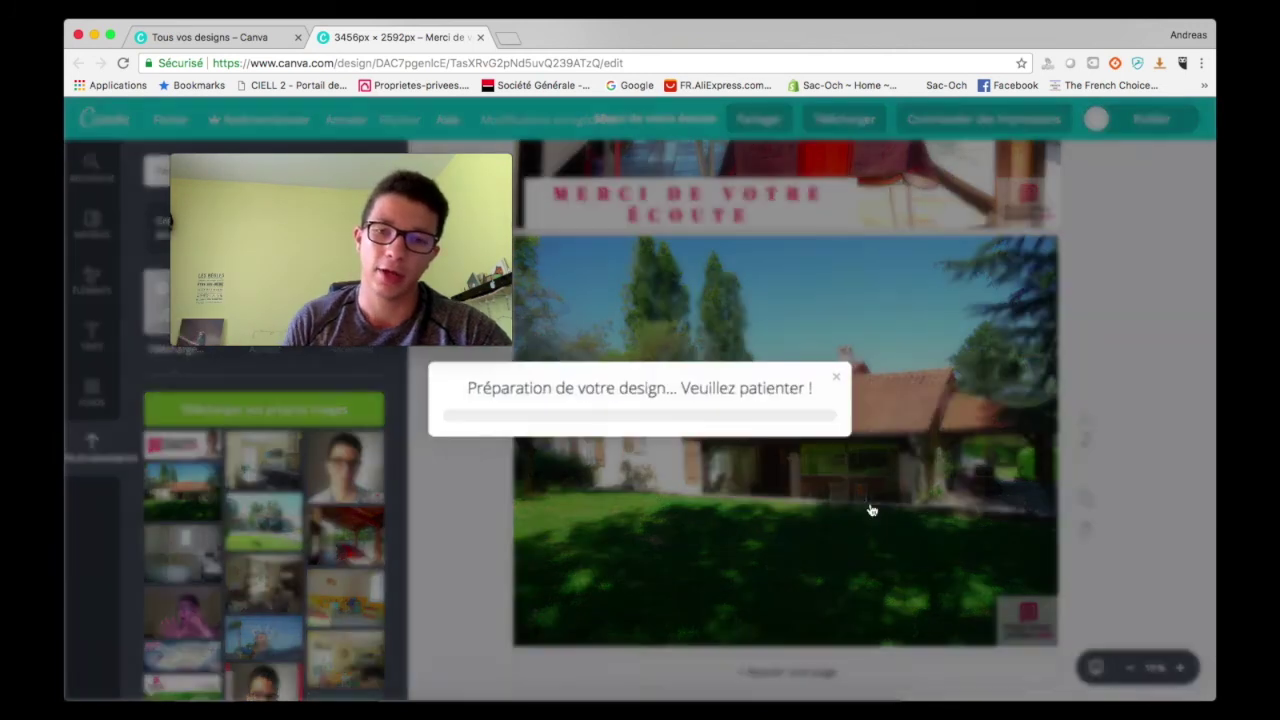